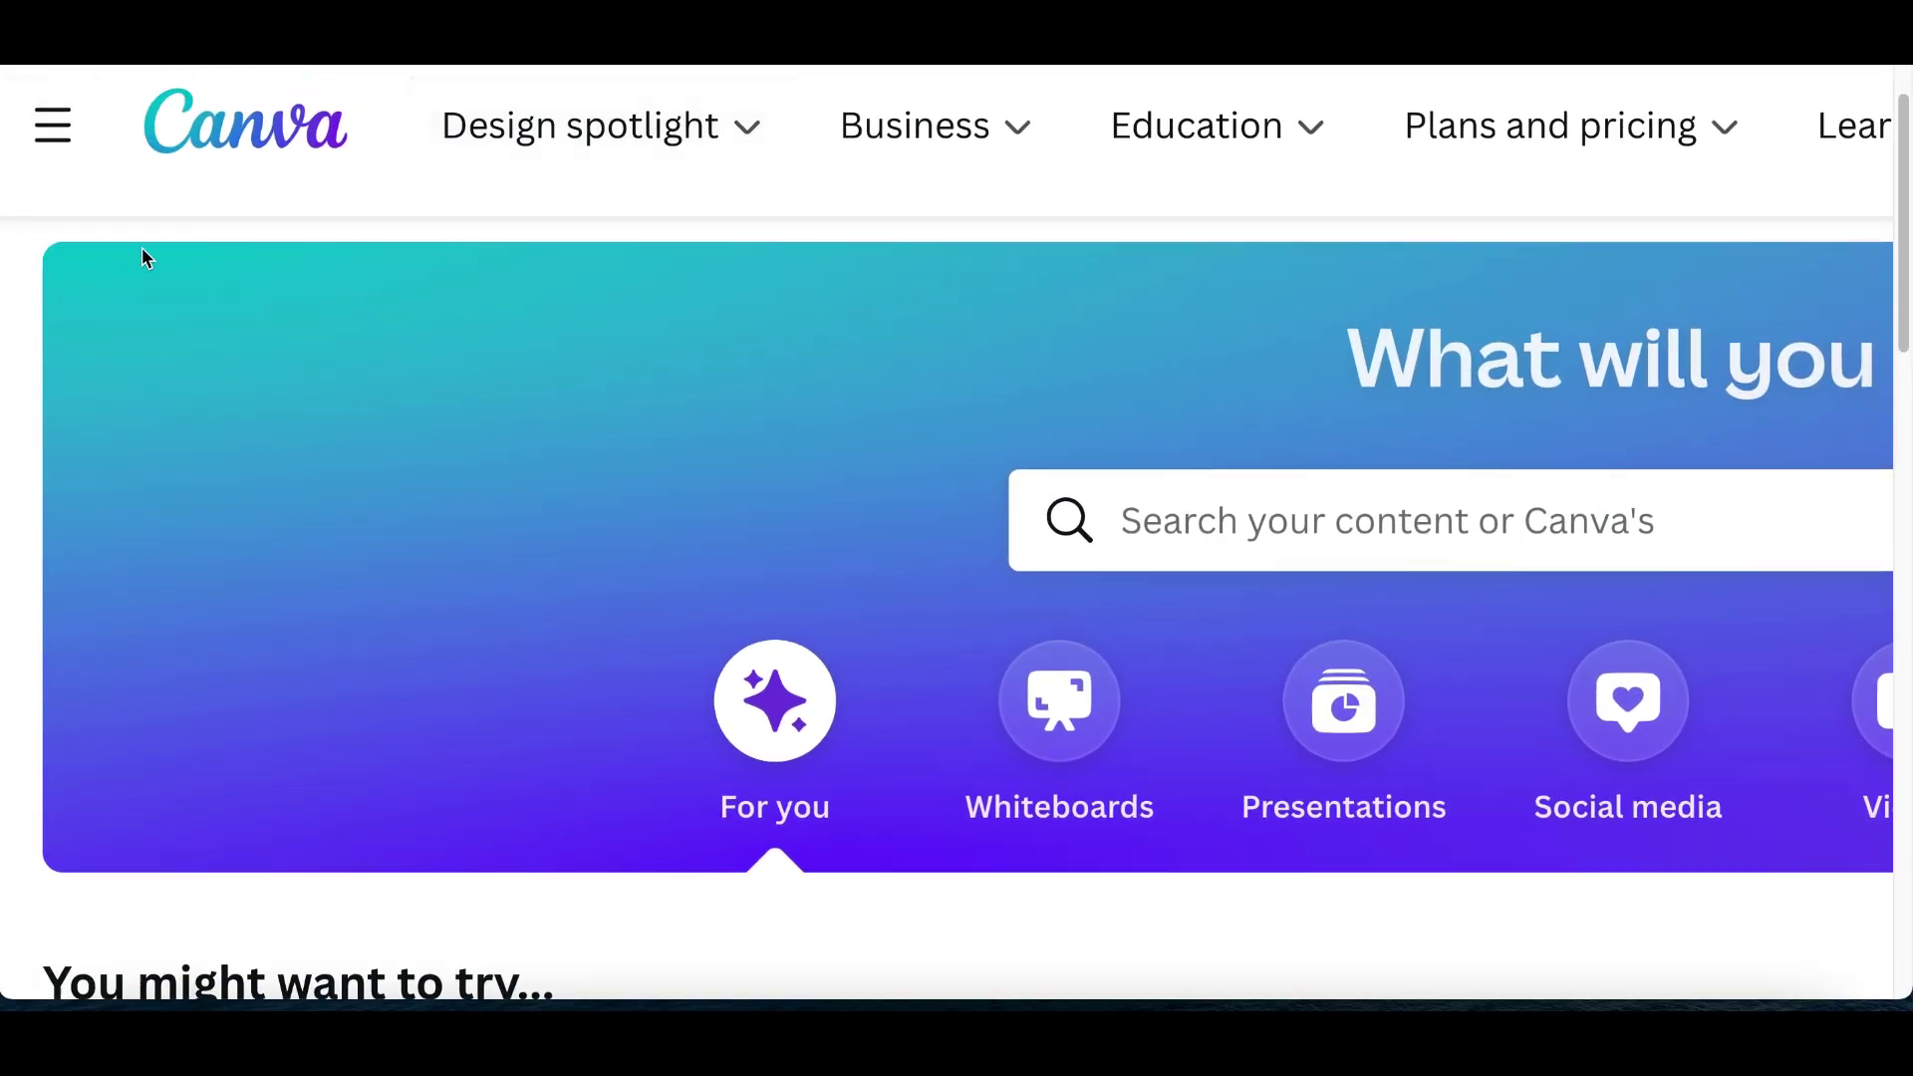
# Open Canva's video formats and start a blank Mobile Video design
pyautogui.hscroll(15, 398, 259)
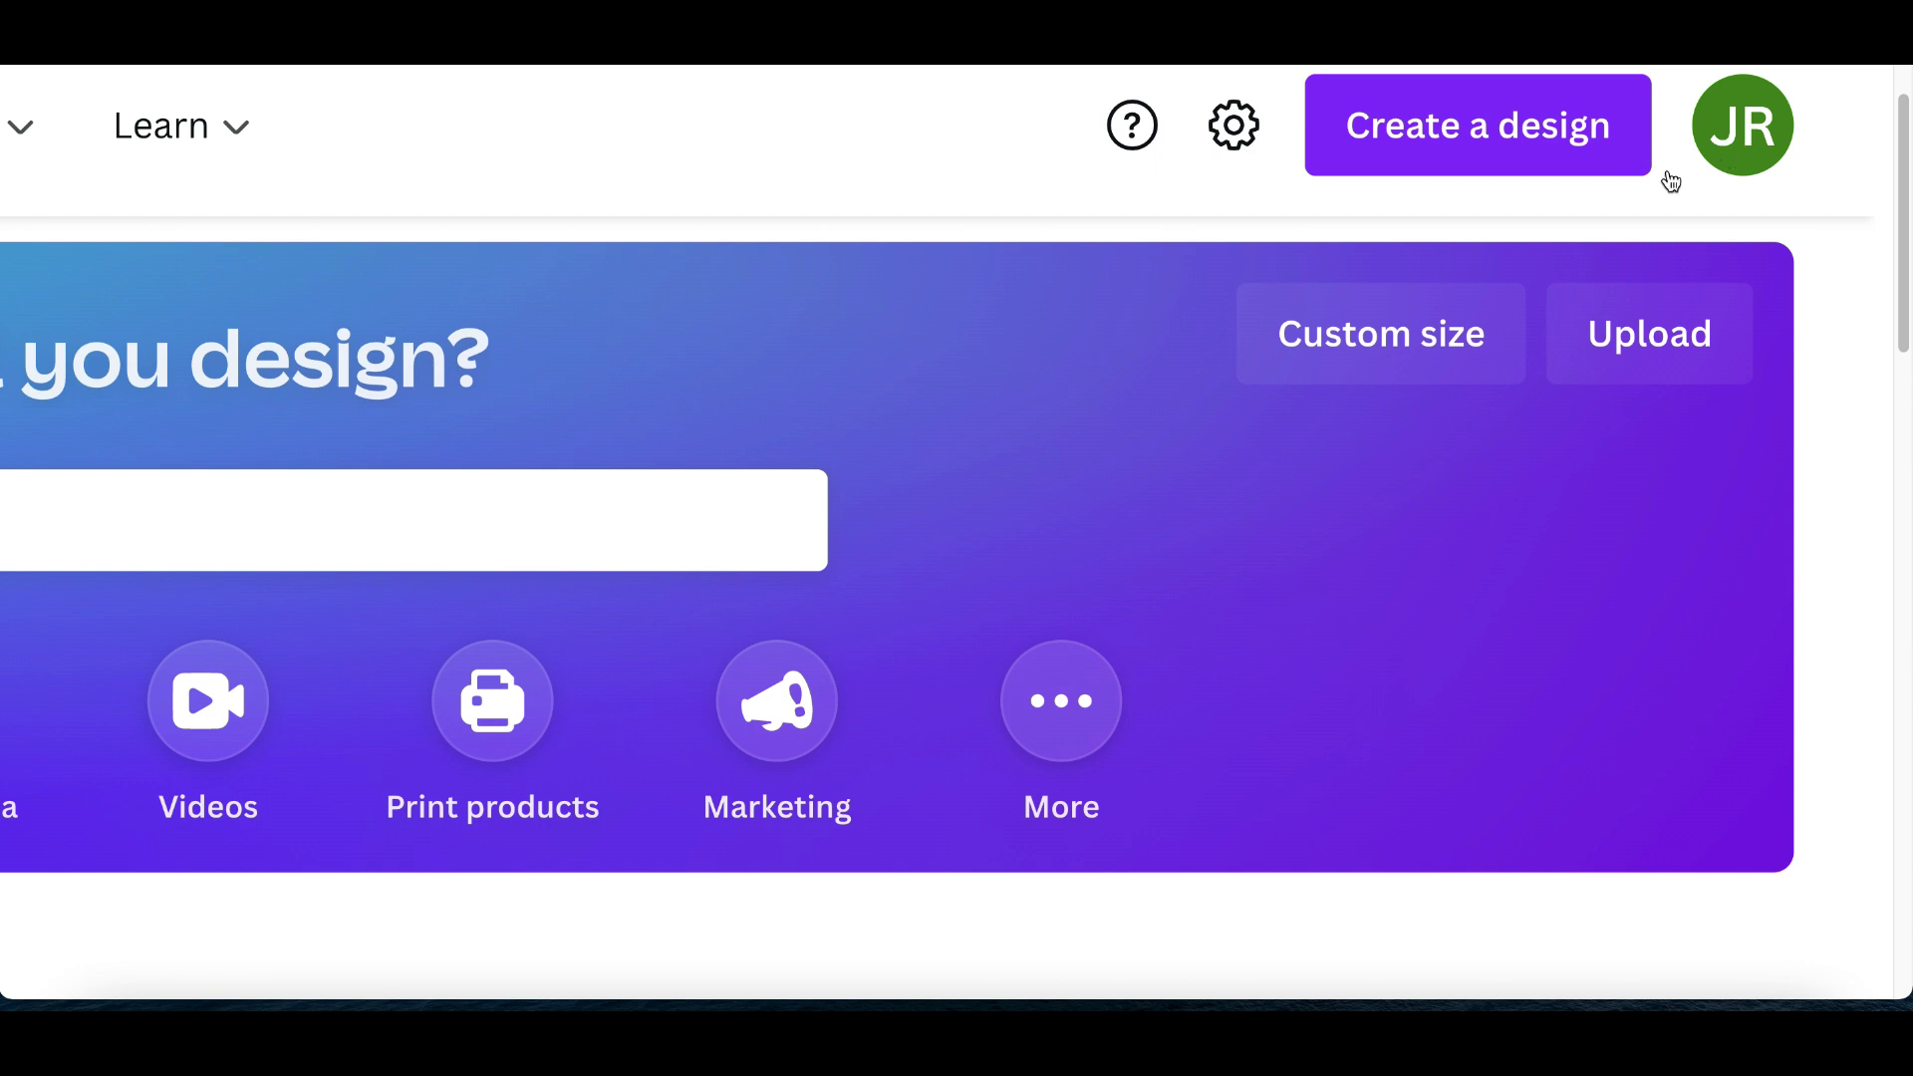
pyautogui.hscroll(-12, 1206, 463)
pyautogui.scroll(-4, 1205, 464)
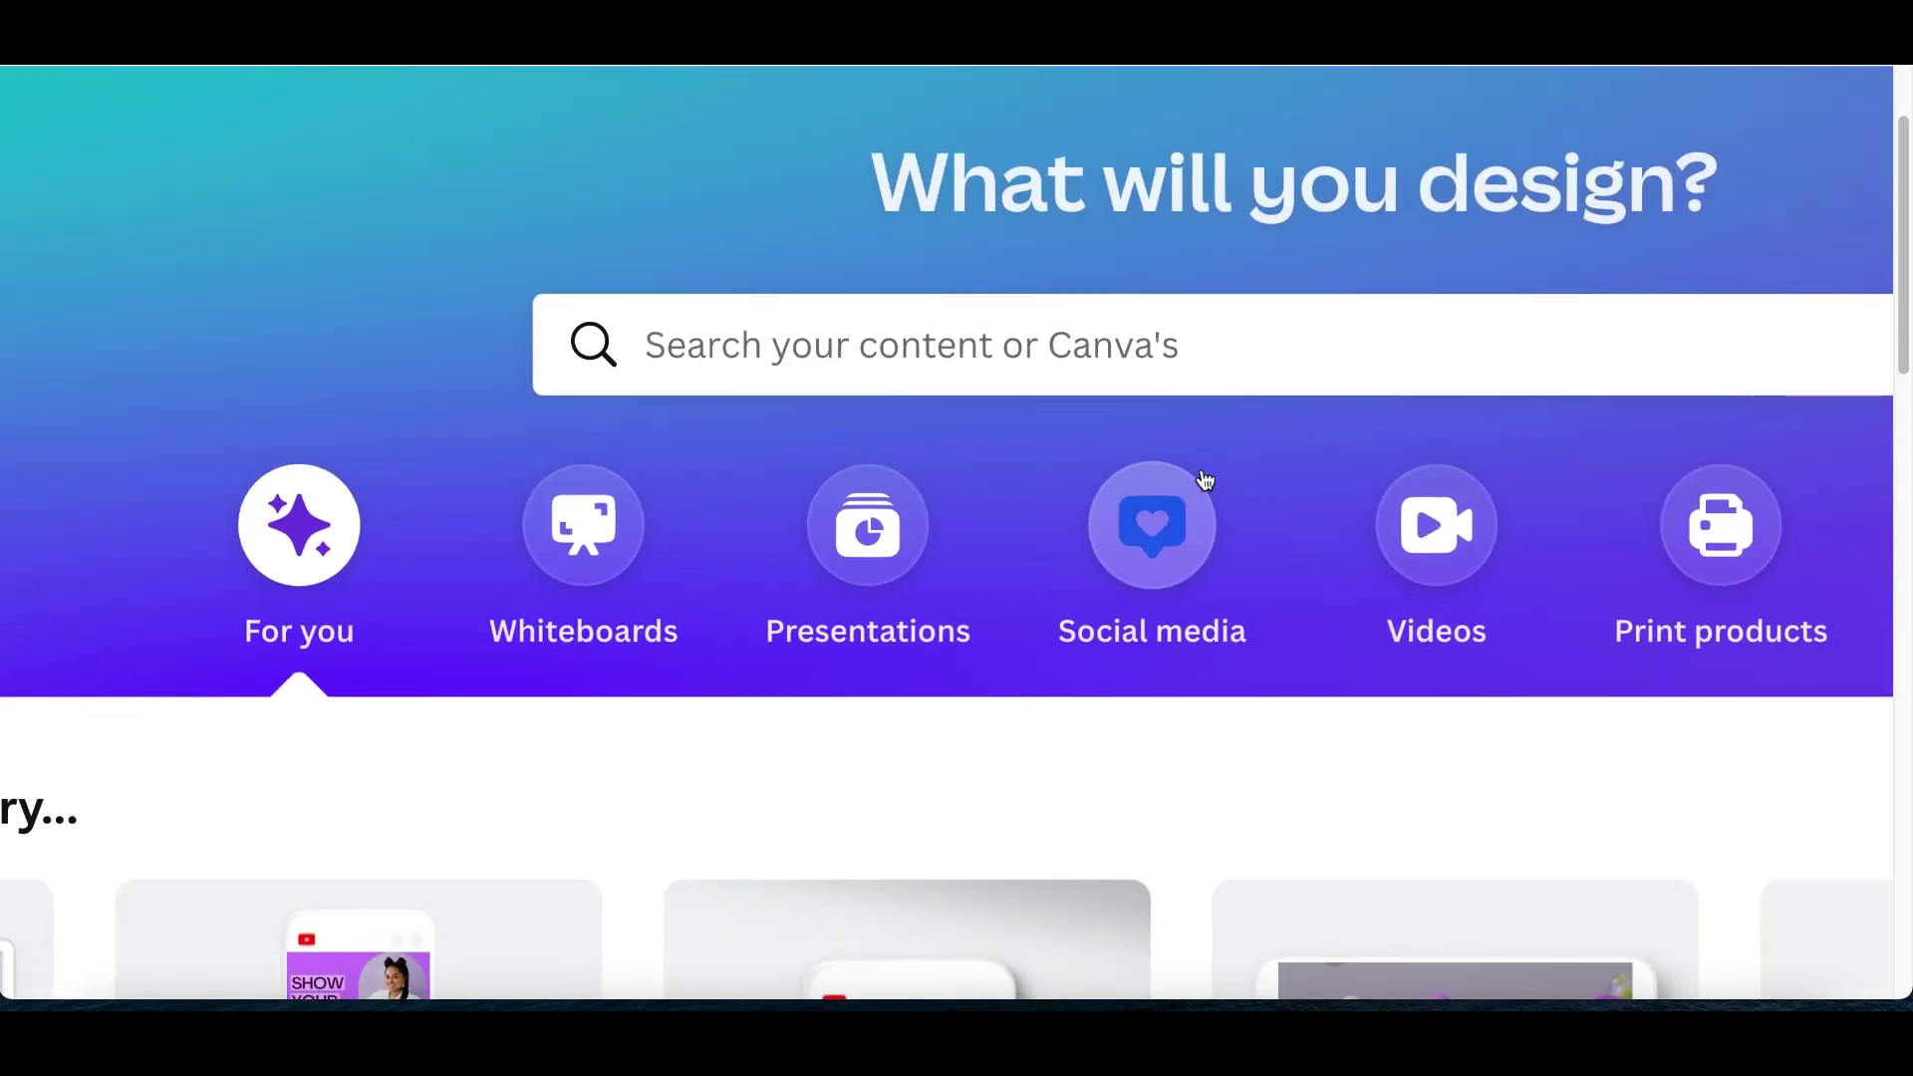
pyautogui.hscroll(3, 1196, 558)
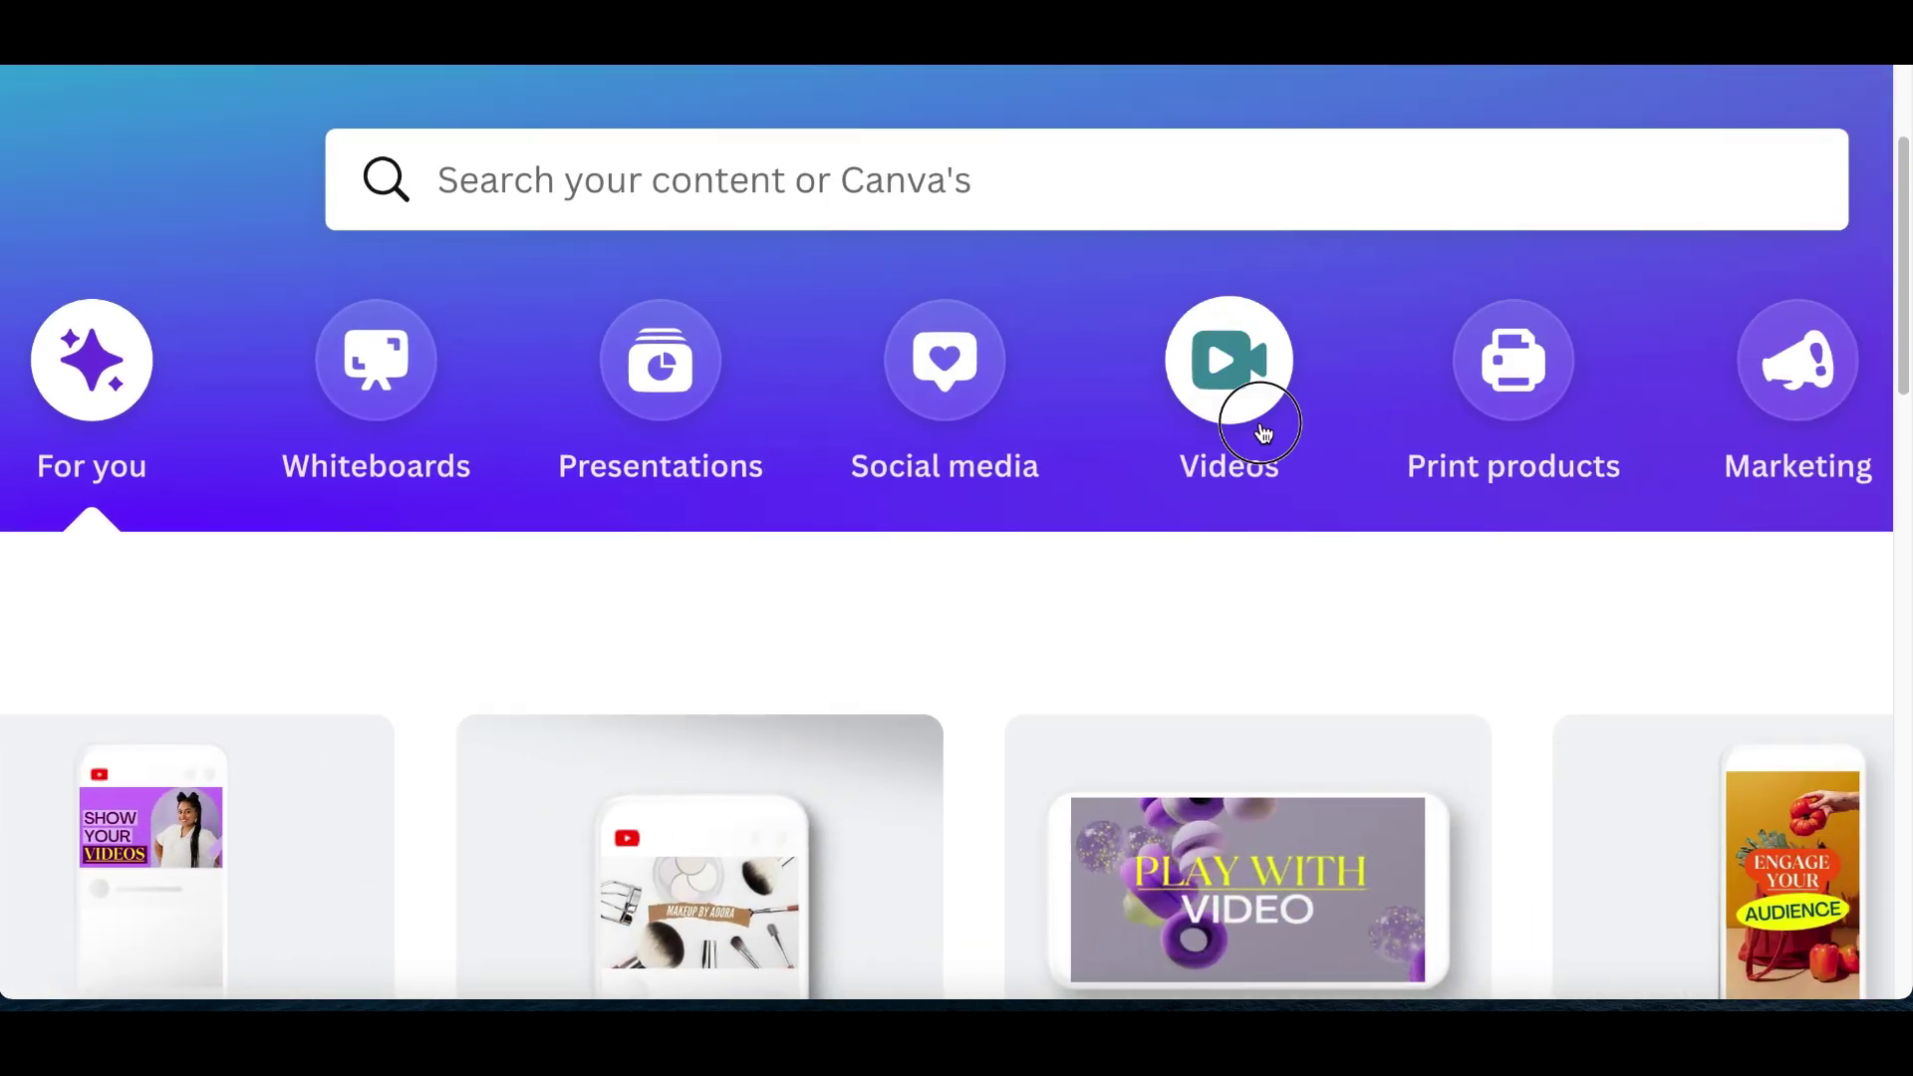
pyautogui.click(1261, 431)
pyautogui.scroll(-5, 1263, 466)
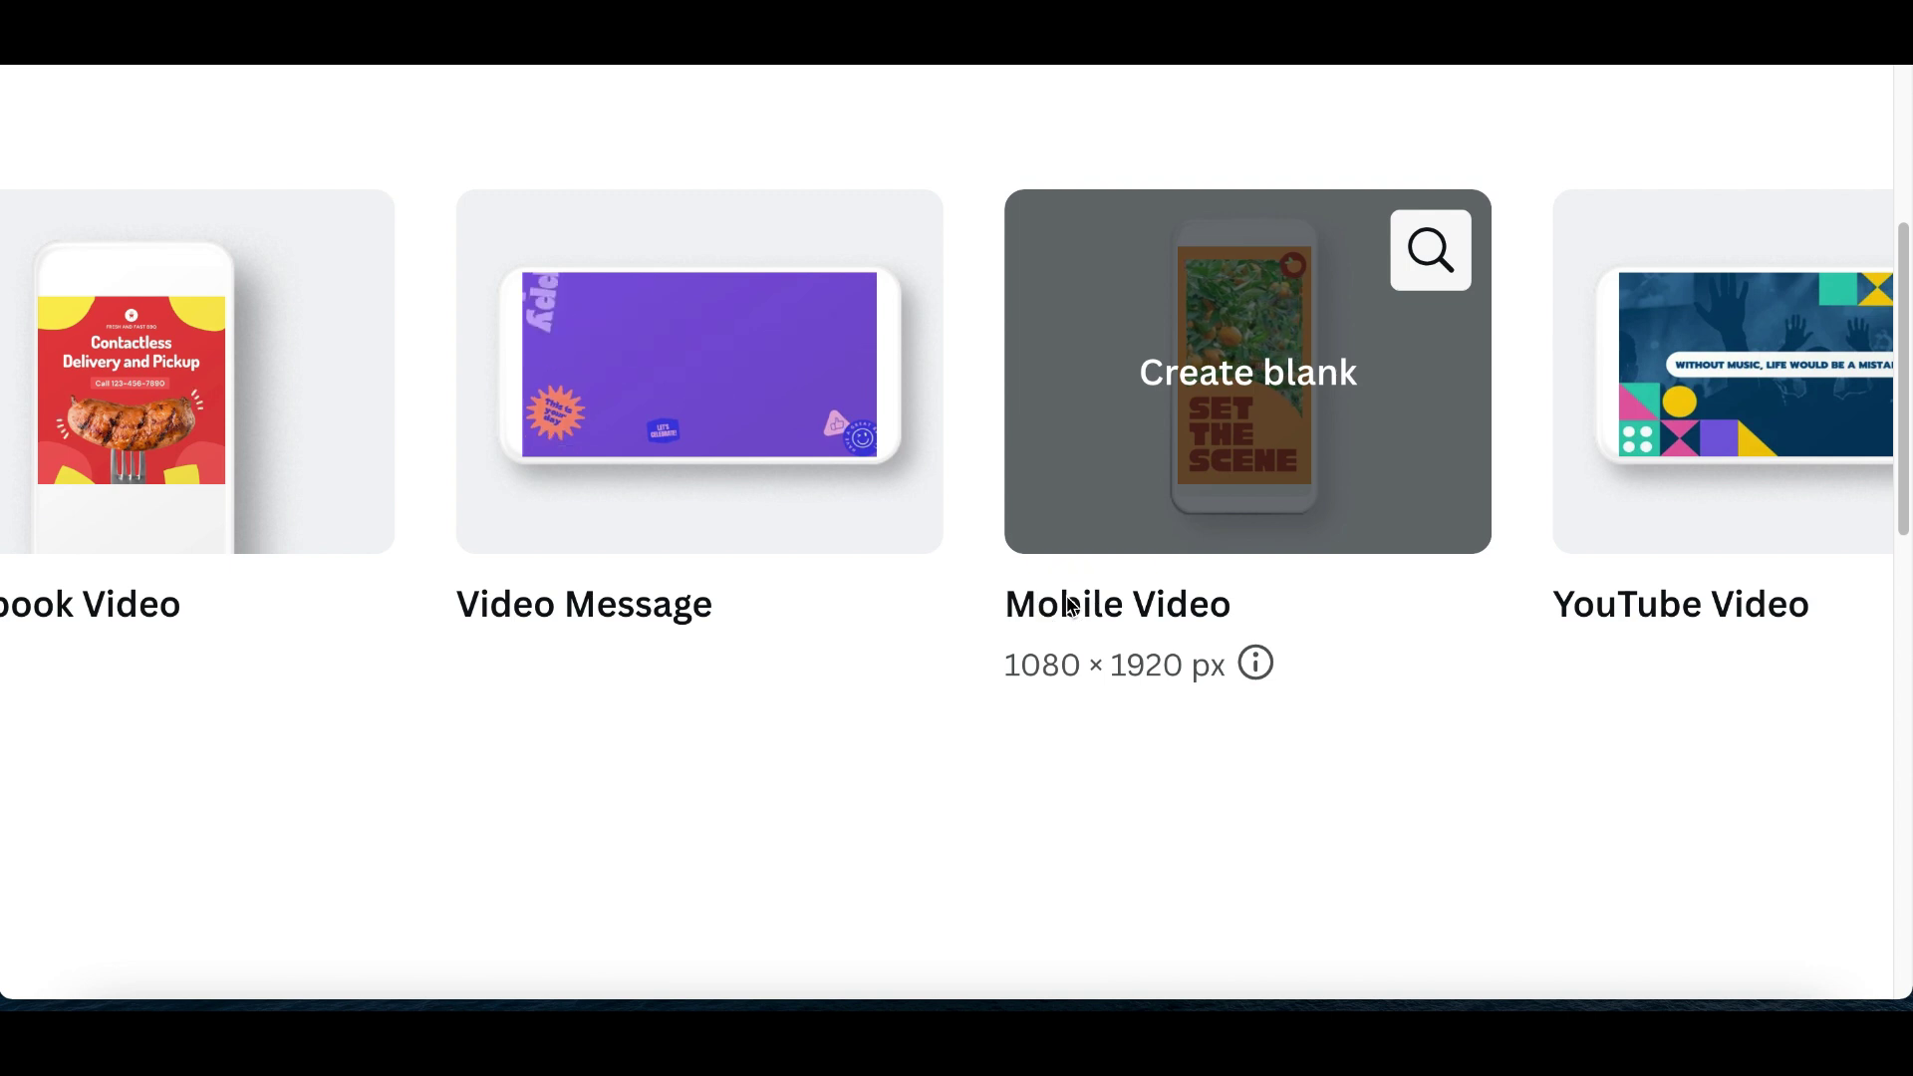
pyautogui.click(1184, 543)
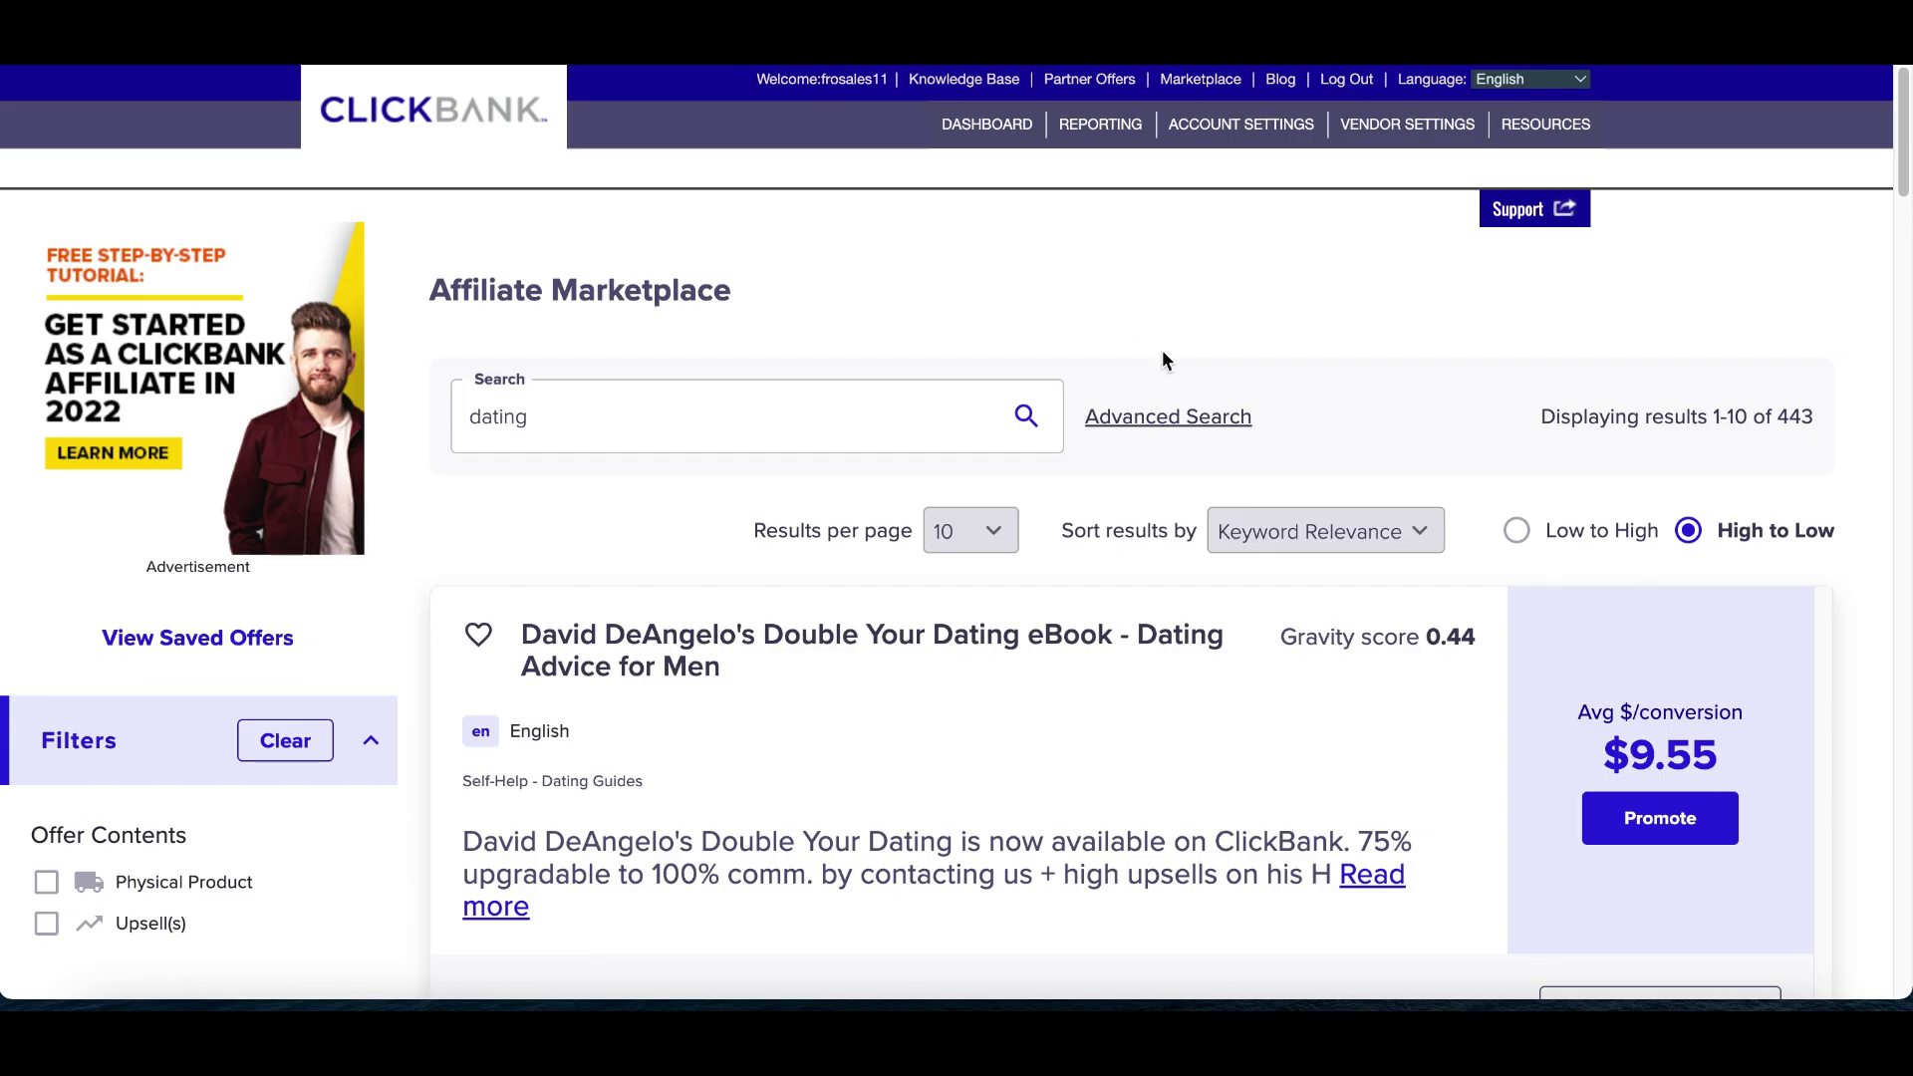
pyautogui.scroll(-3, 1161, 359)
pyautogui.scroll(3, 1767, 450)
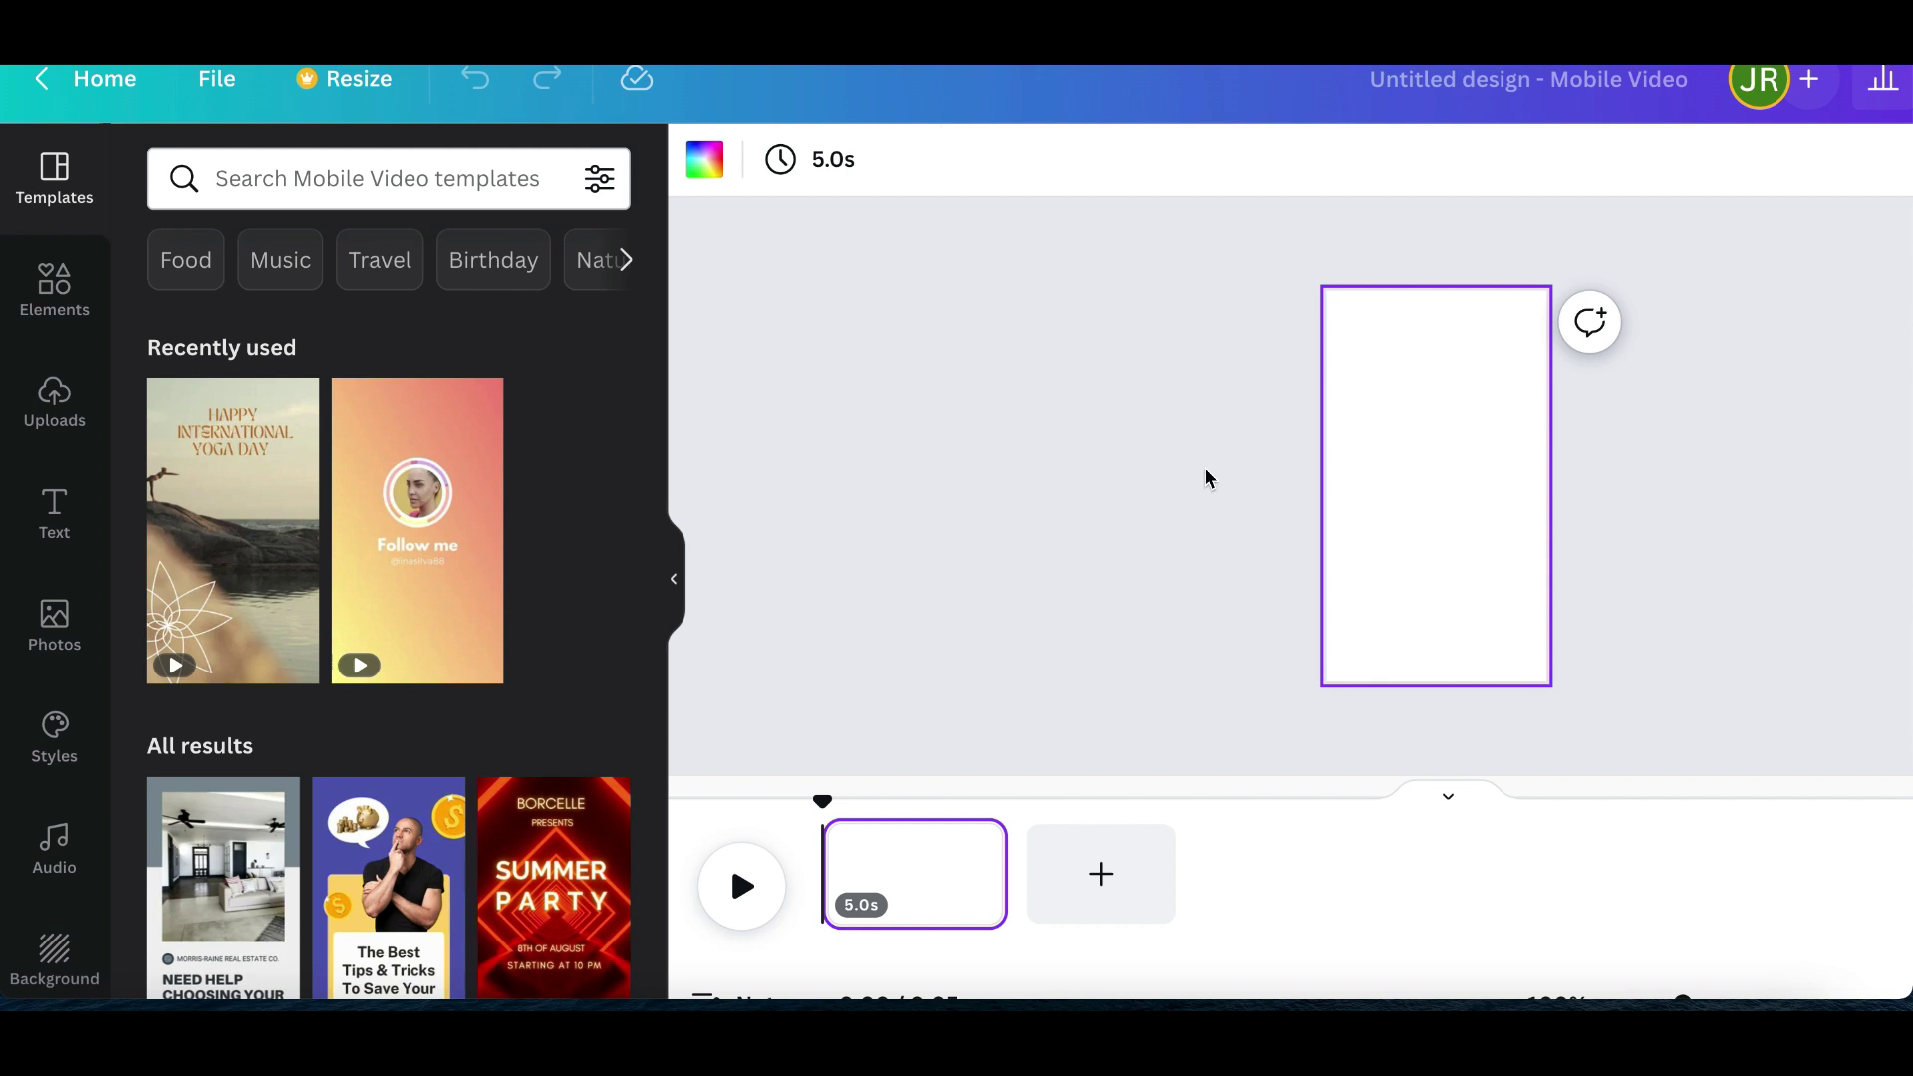
pyautogui.scroll(3, 1675, 584)
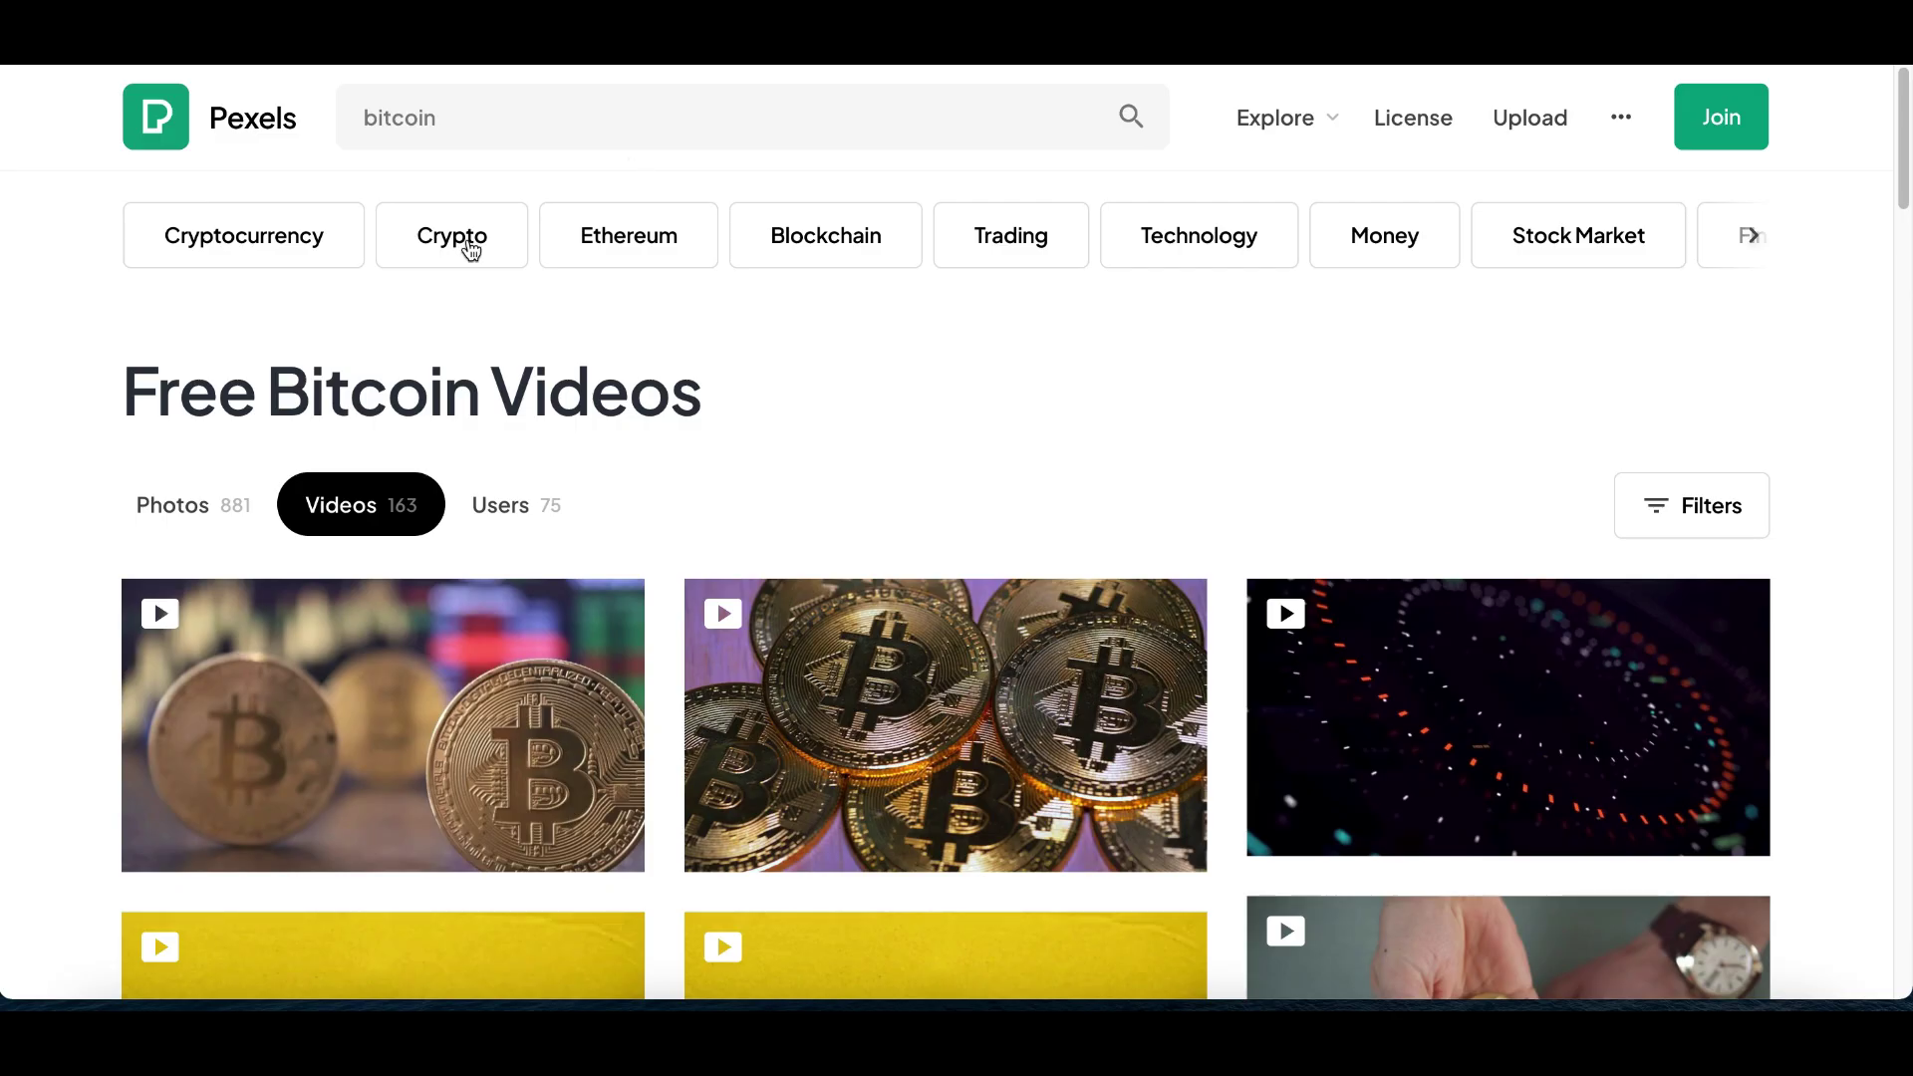
# Switch to Pexels, go to its home page and browse the free stock photos
pyautogui.hotkey('ctrl', '+')
pyautogui.hotkey('ctrl', '+')
pyautogui.hotkey('ctrl', '+')
pyautogui.hotkey('ctrl', '+')
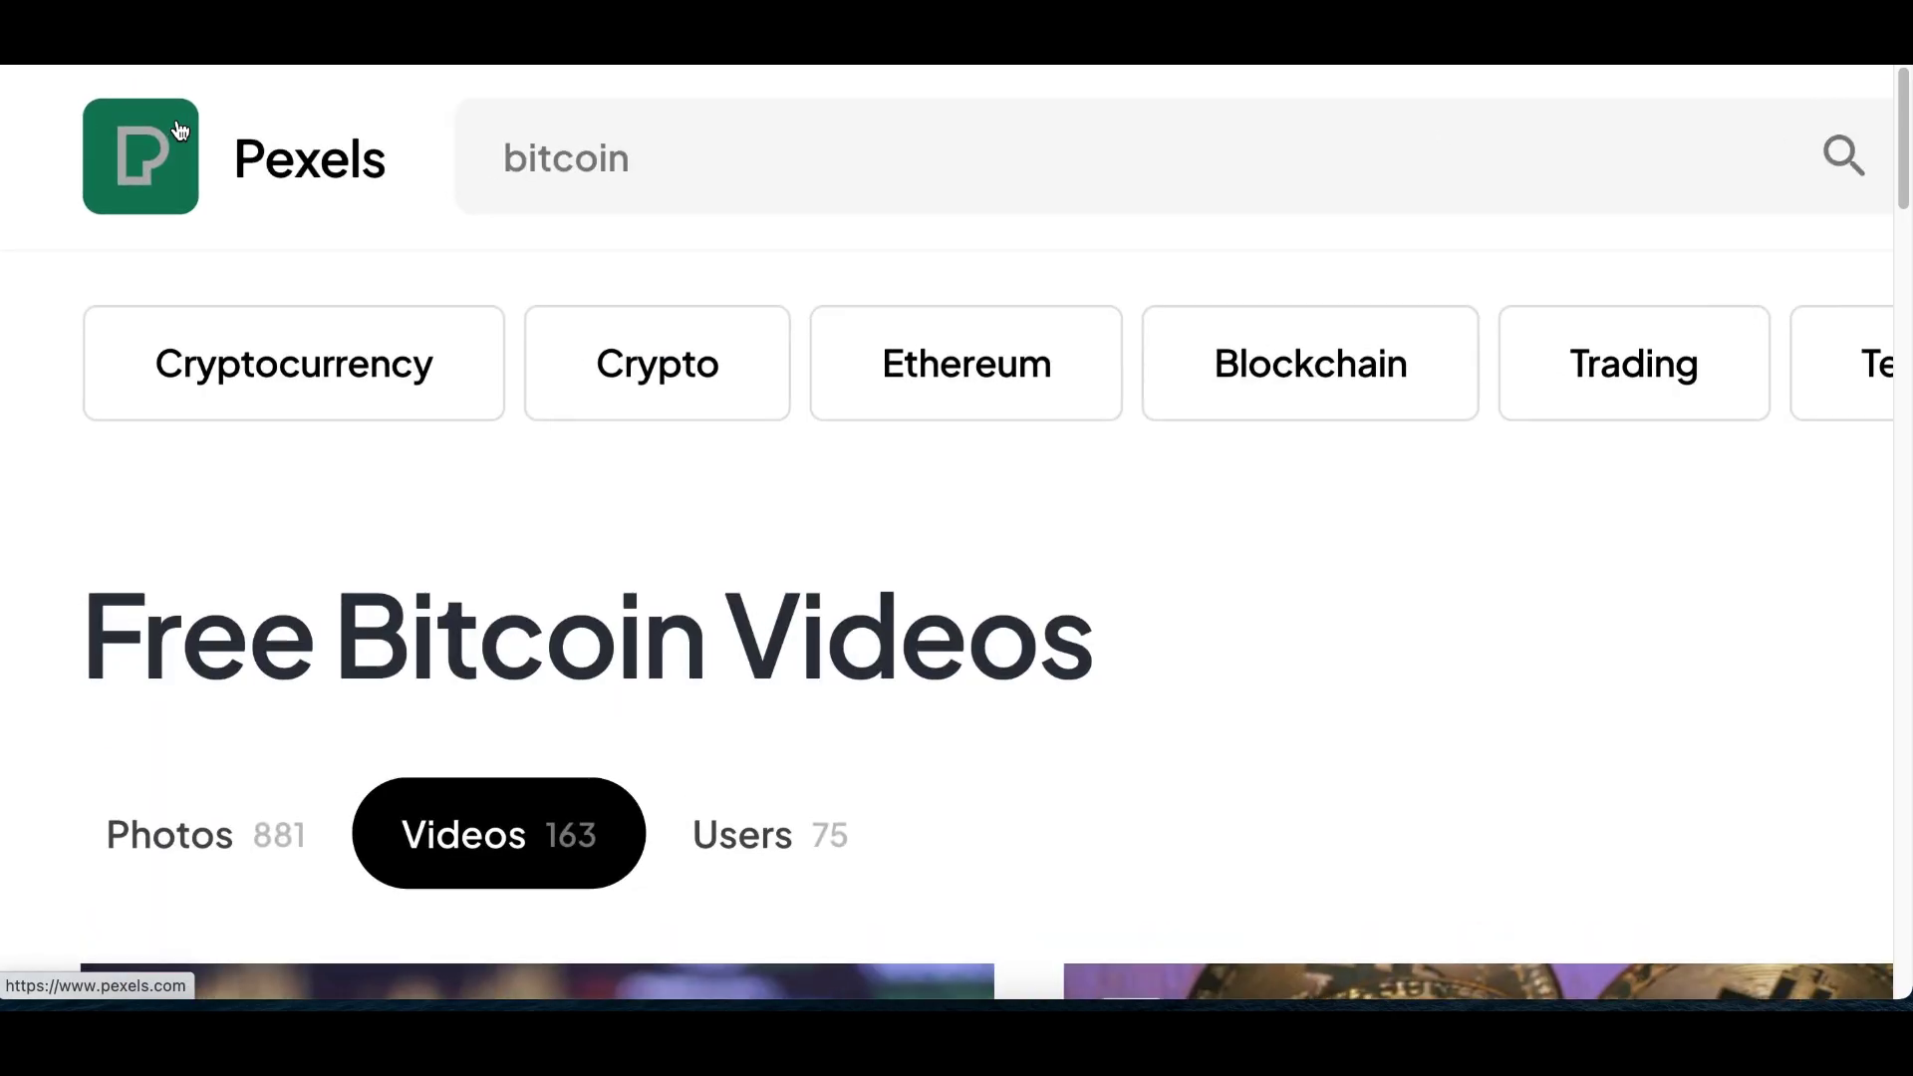
pyautogui.click(227, 167)
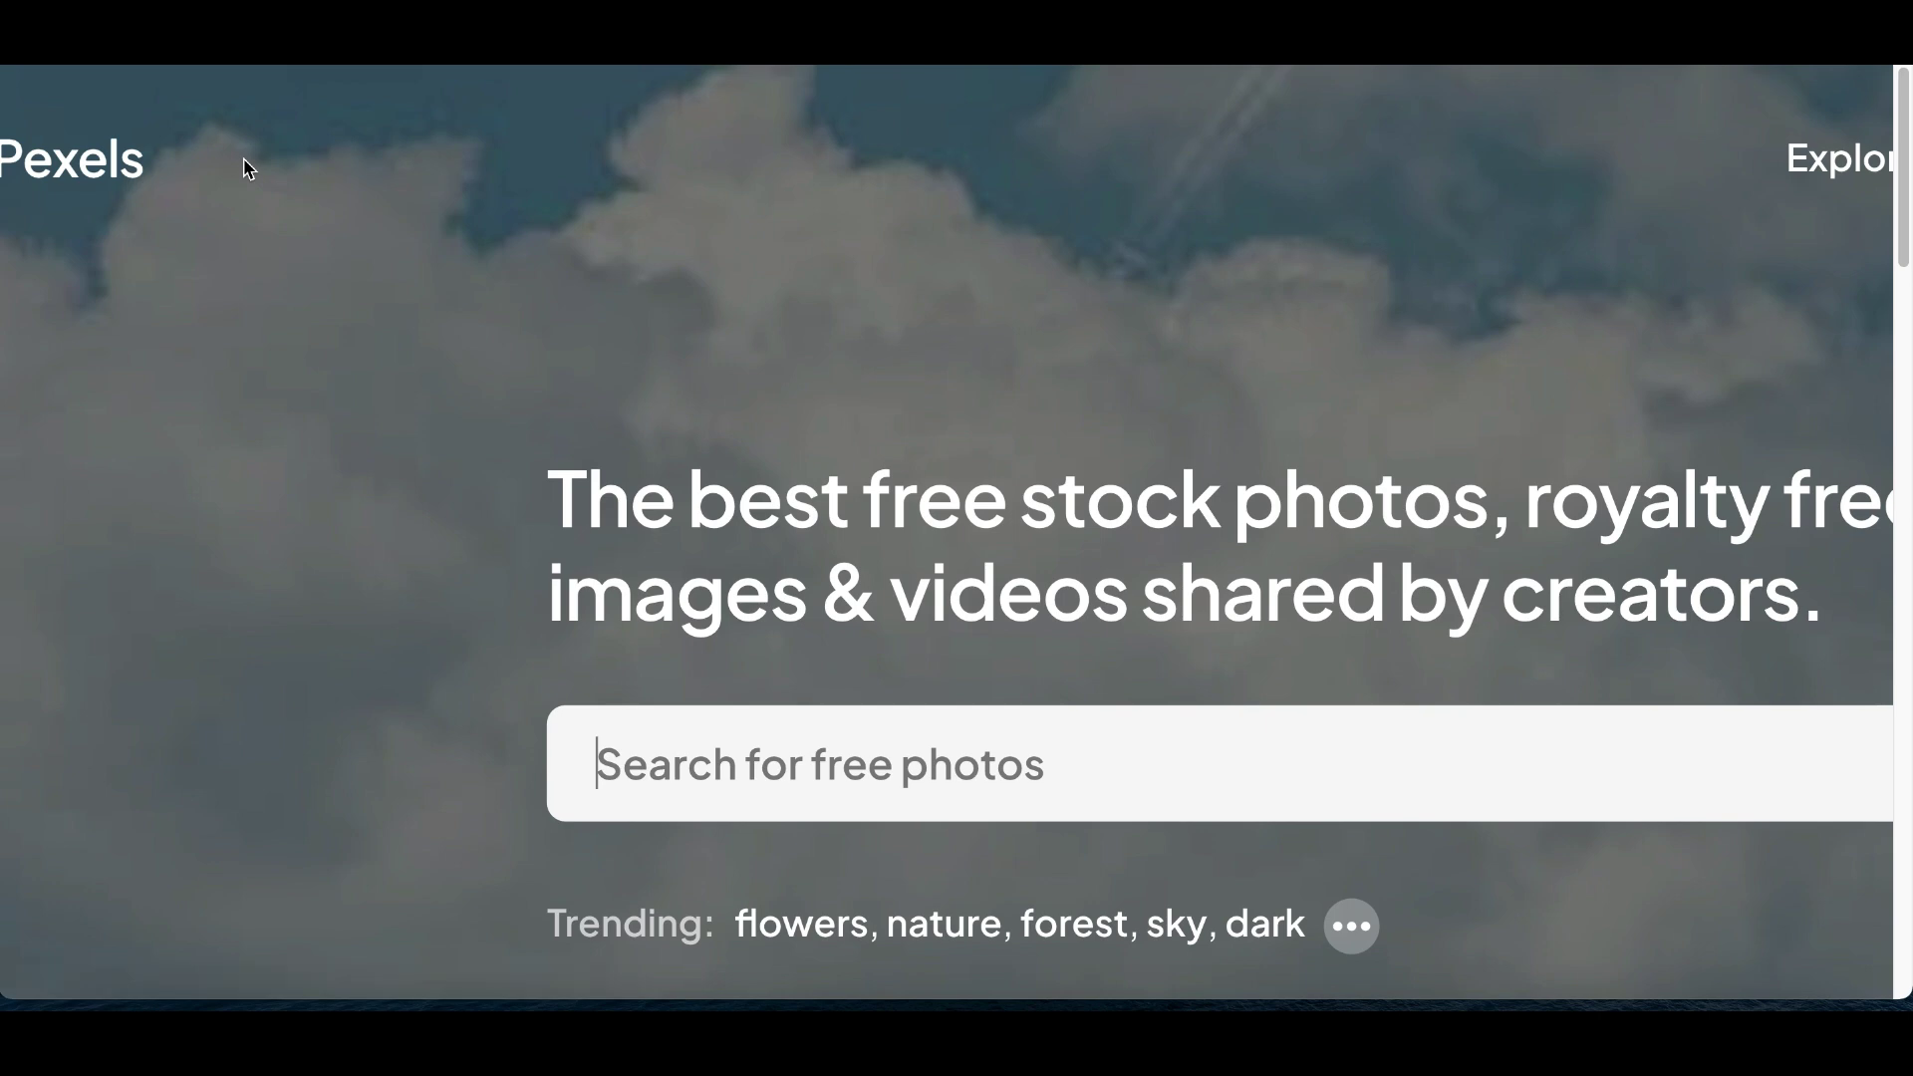
pyautogui.scroll(-3, 689, 420)
pyautogui.scroll(-4, 689, 420)
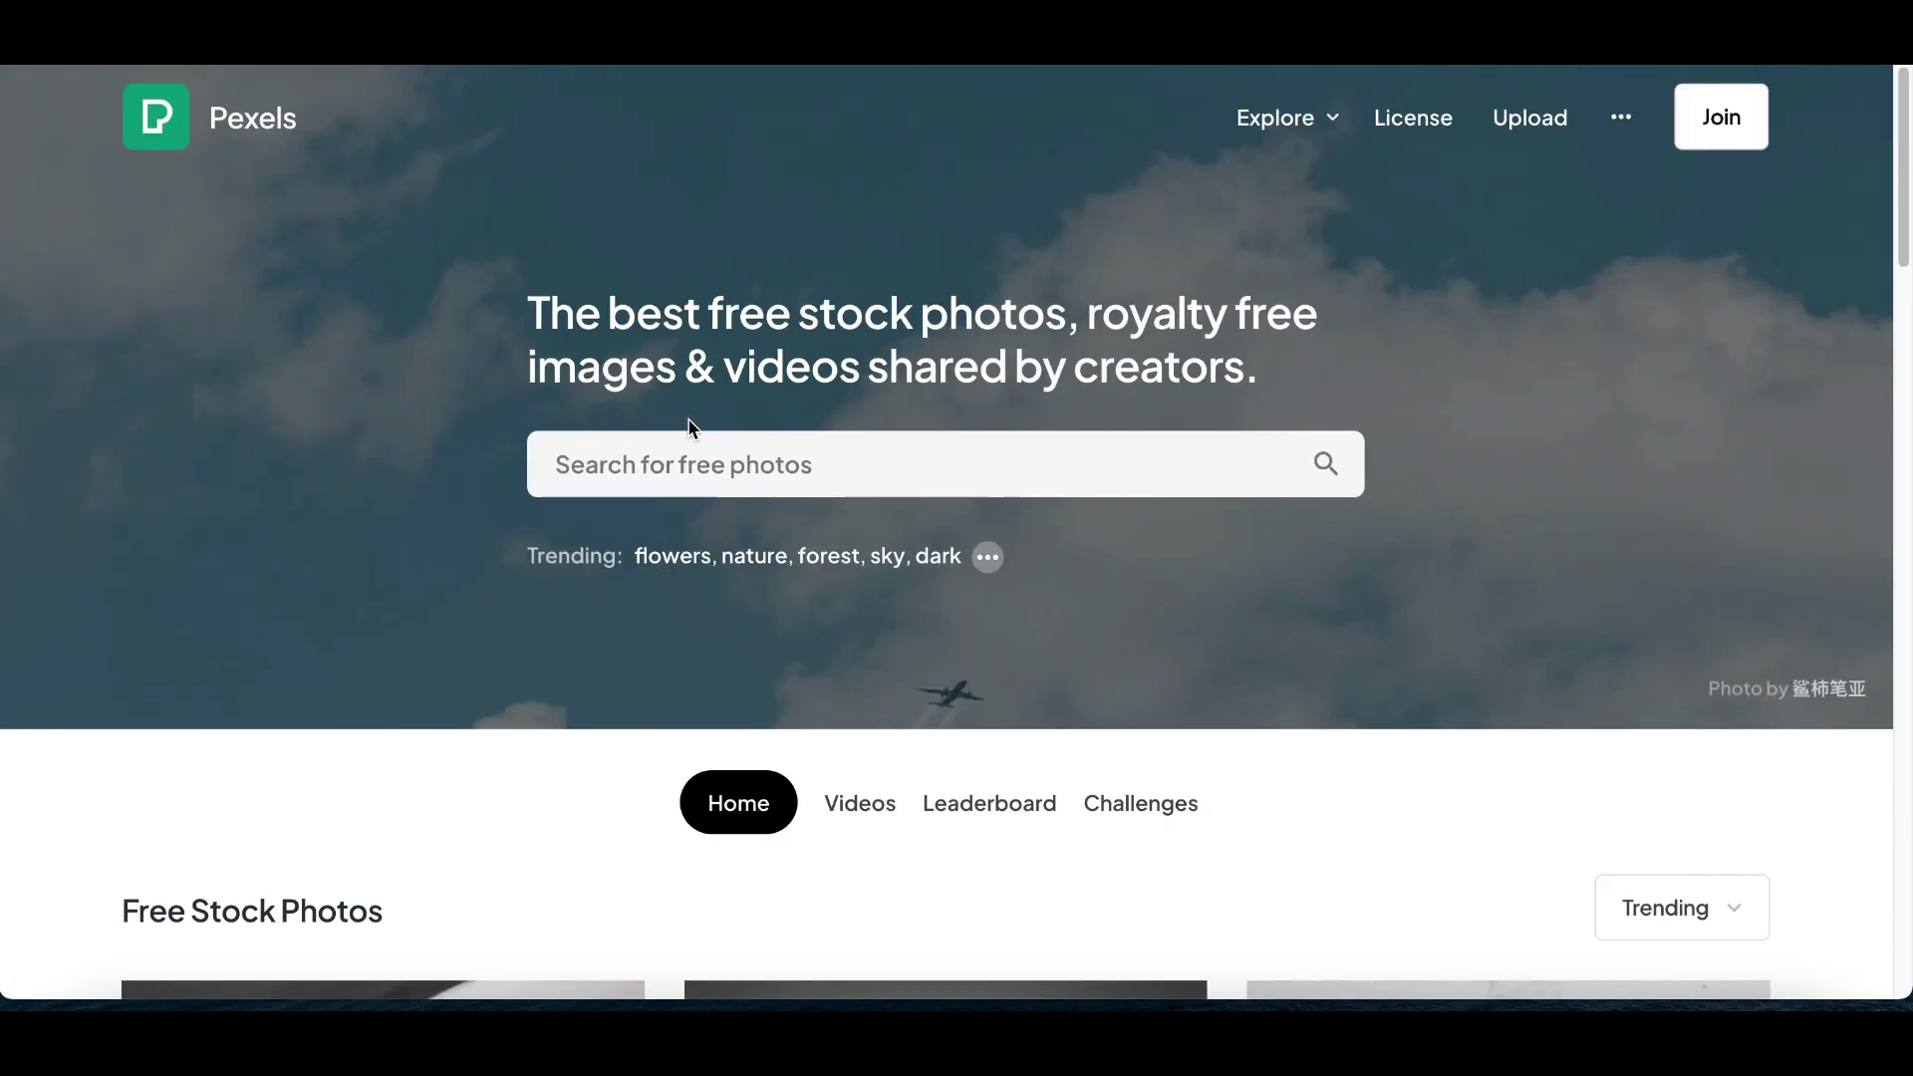
pyautogui.scroll(-5, 692, 426)
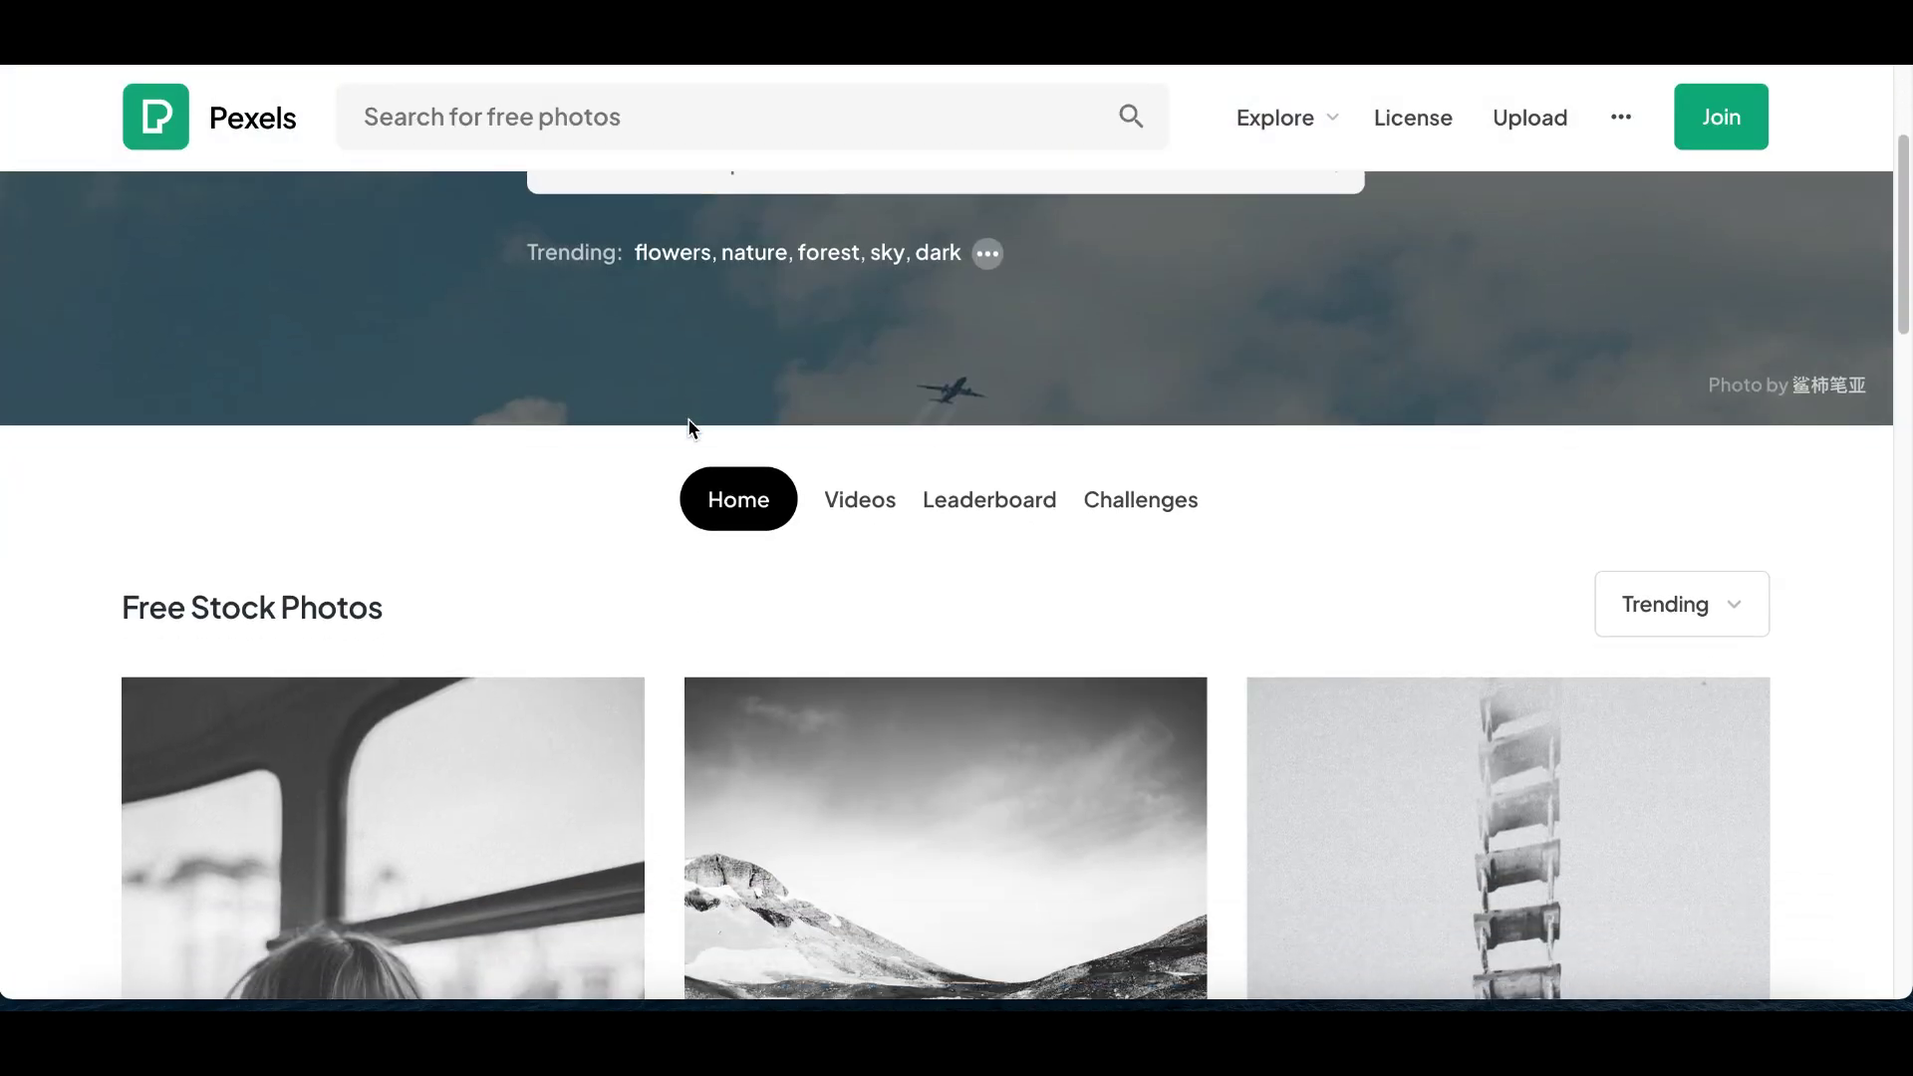
pyautogui.scroll(-5, 690, 422)
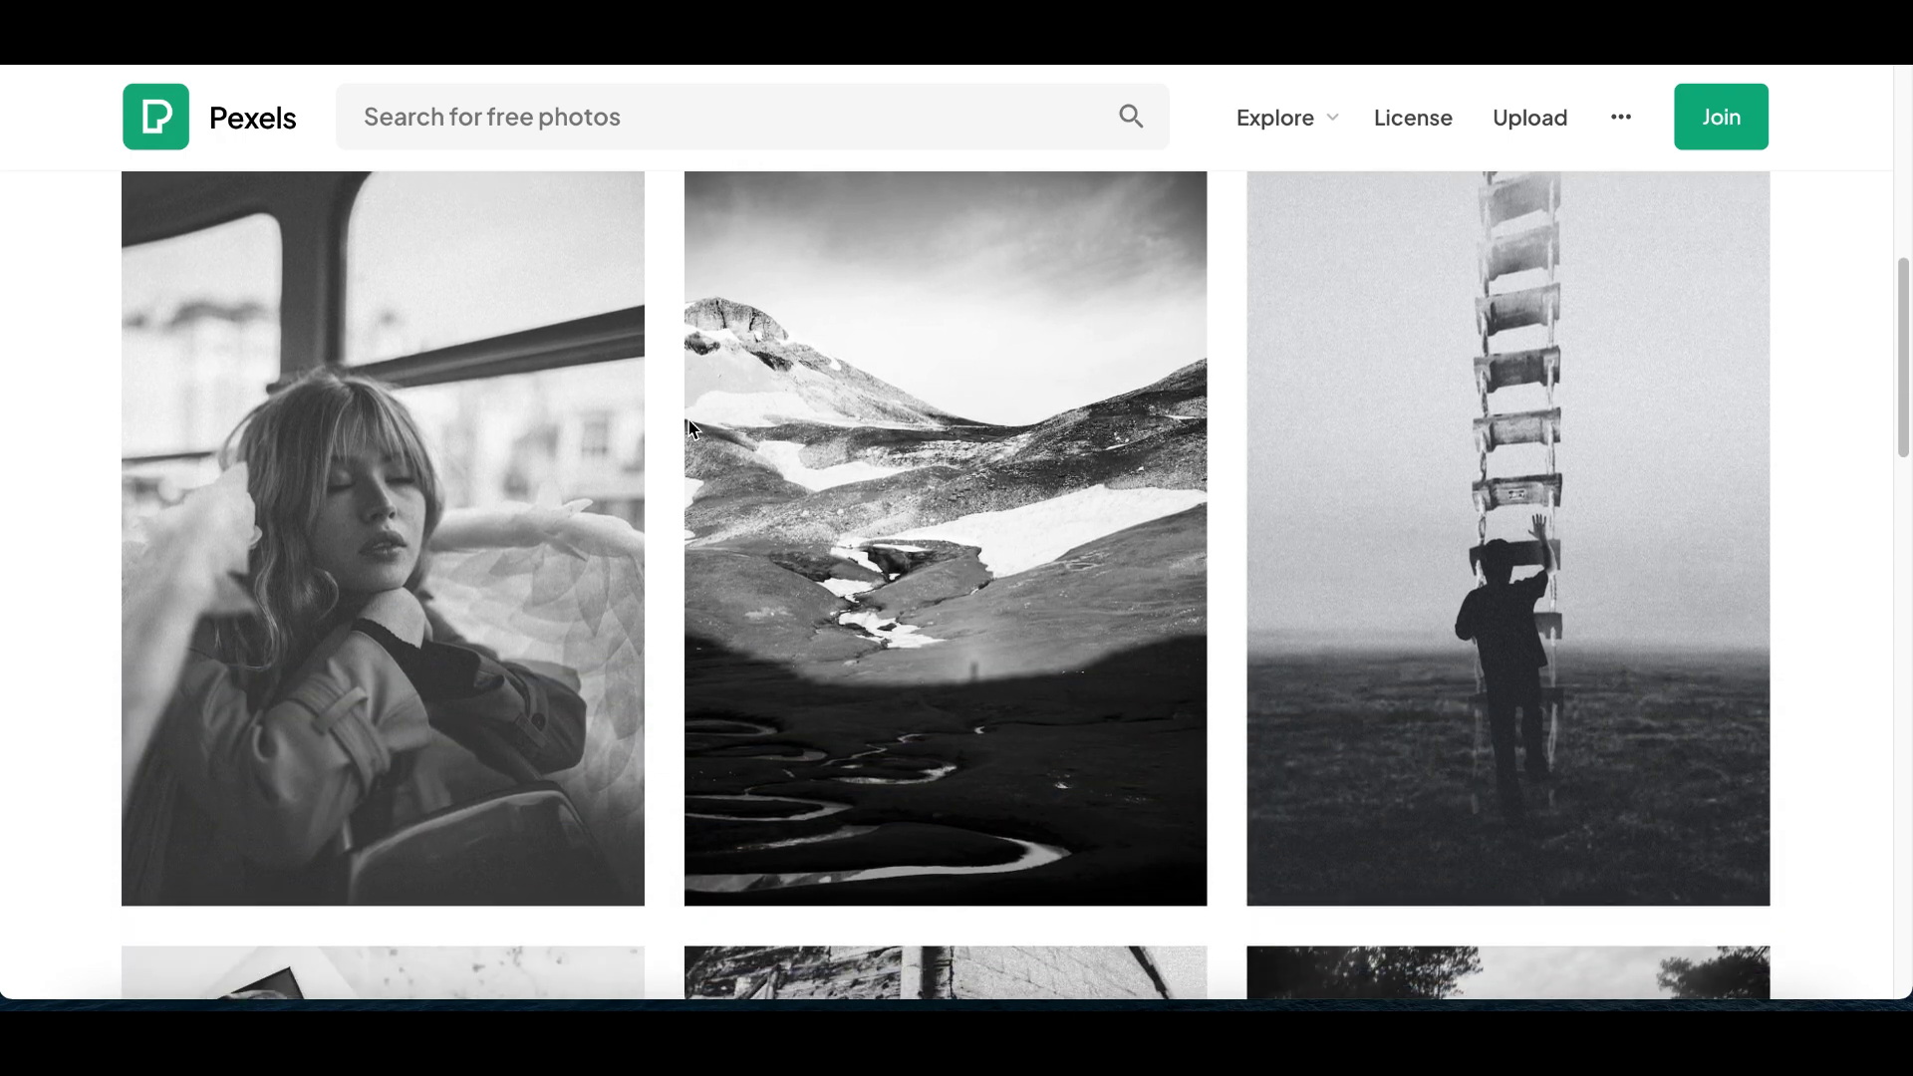
pyautogui.scroll(-5, 692, 431)
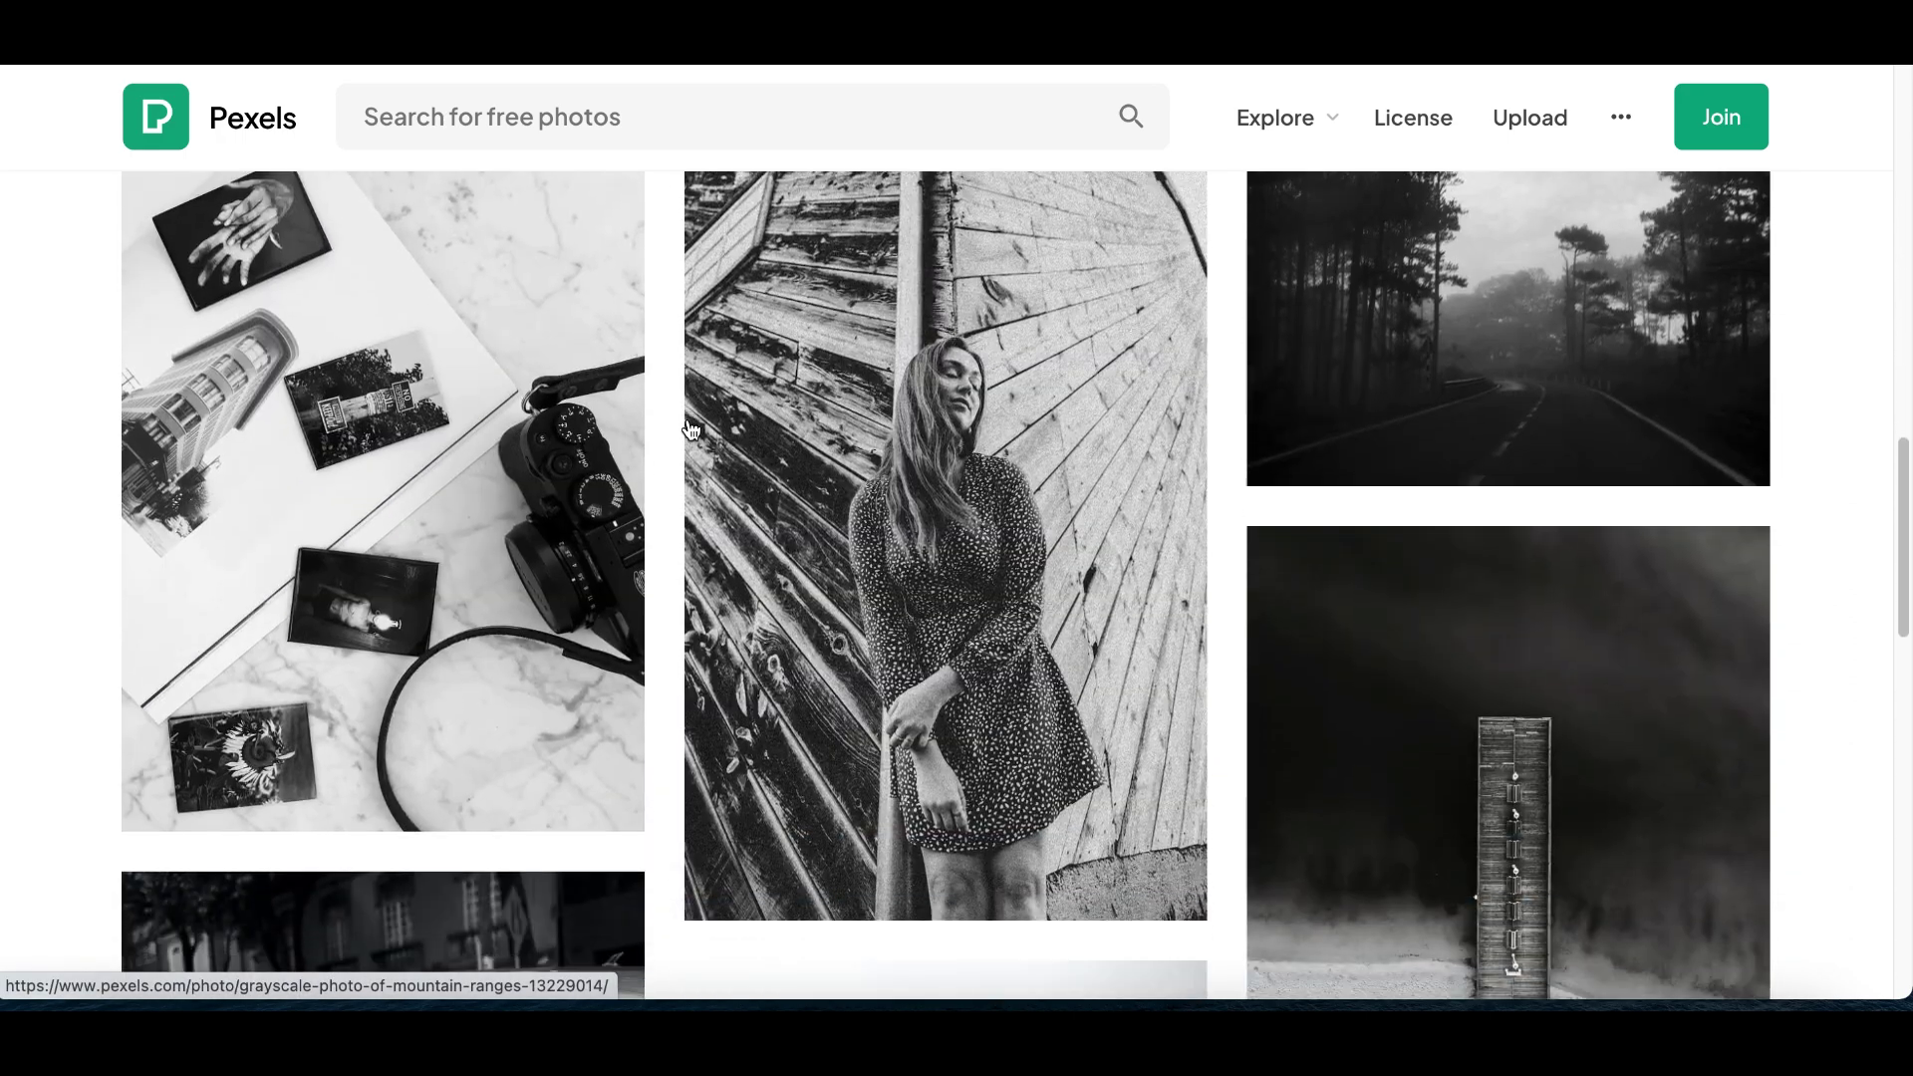
pyautogui.scroll(15, 691, 430)
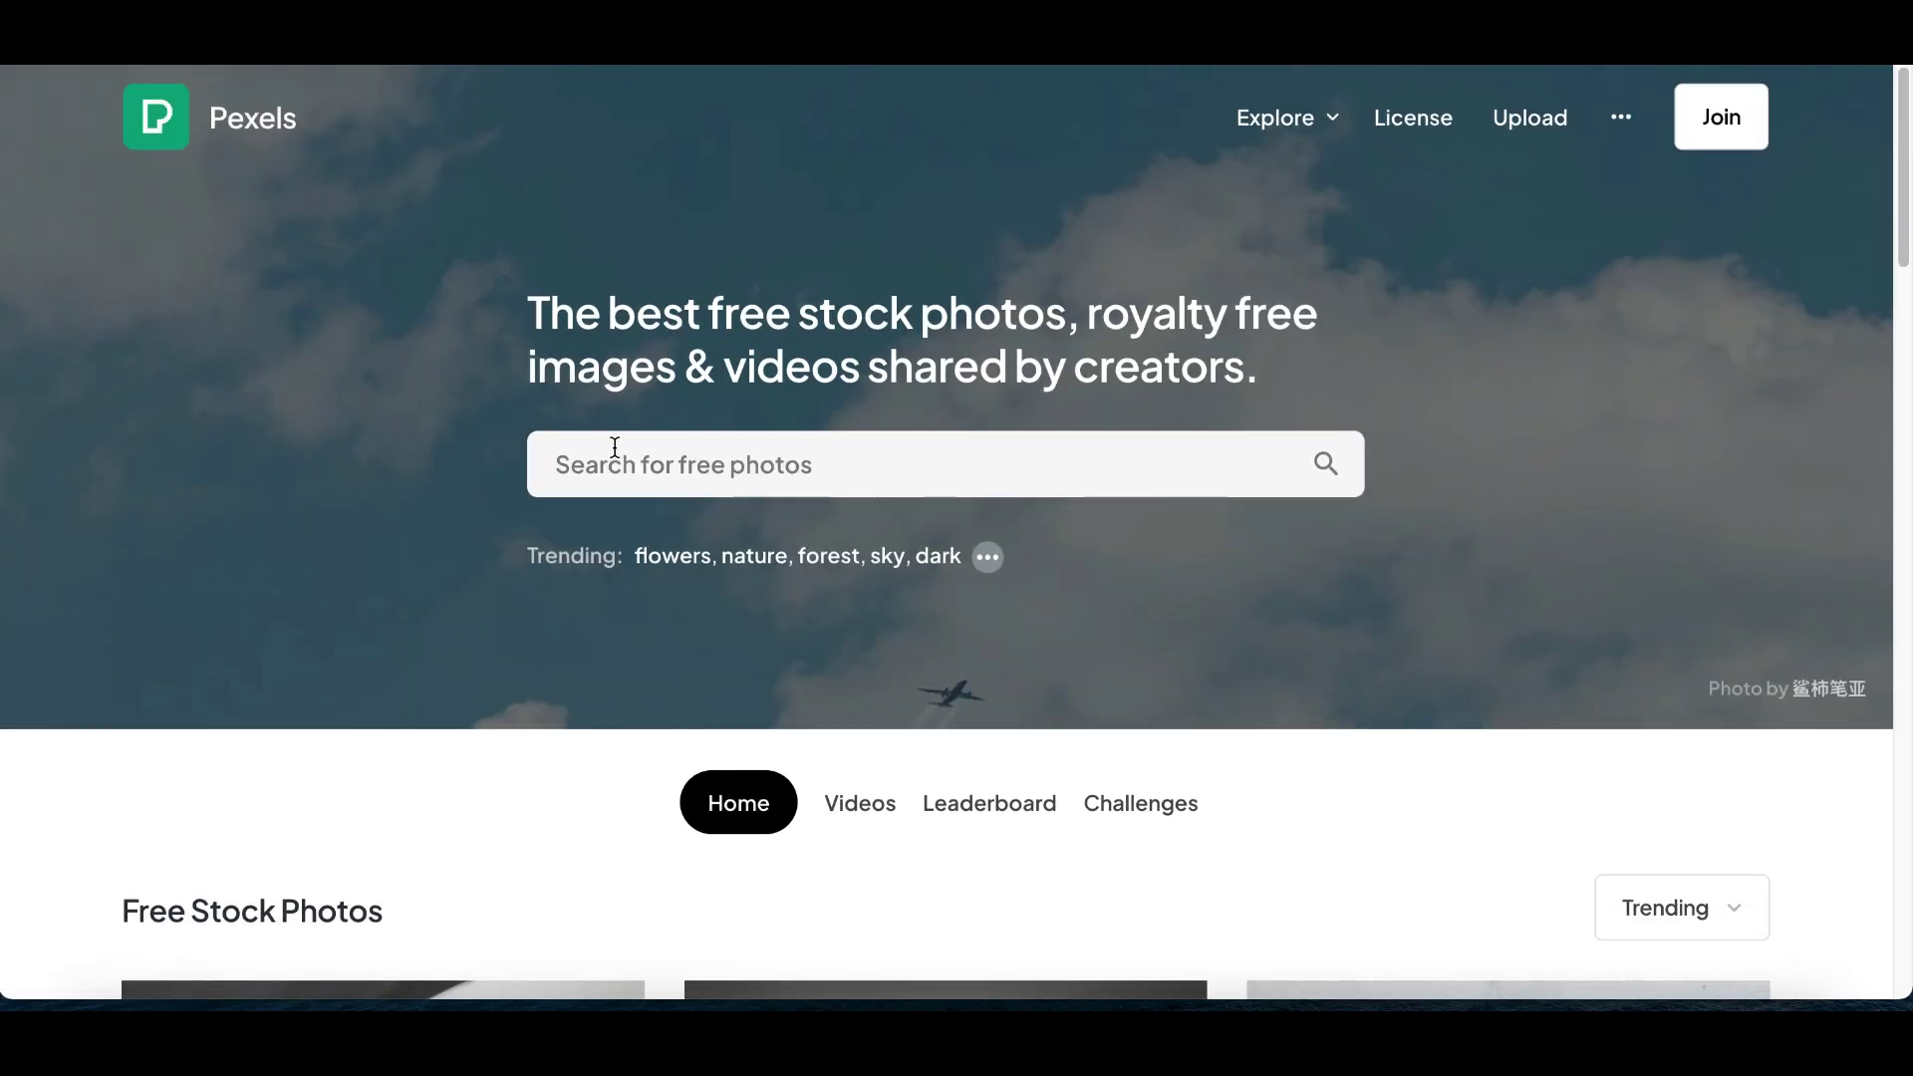
pyautogui.scroll(3, 615, 447)
# Search Pexels for "scenery" videos and look through the clips for usable footage
pyautogui.write('sc')
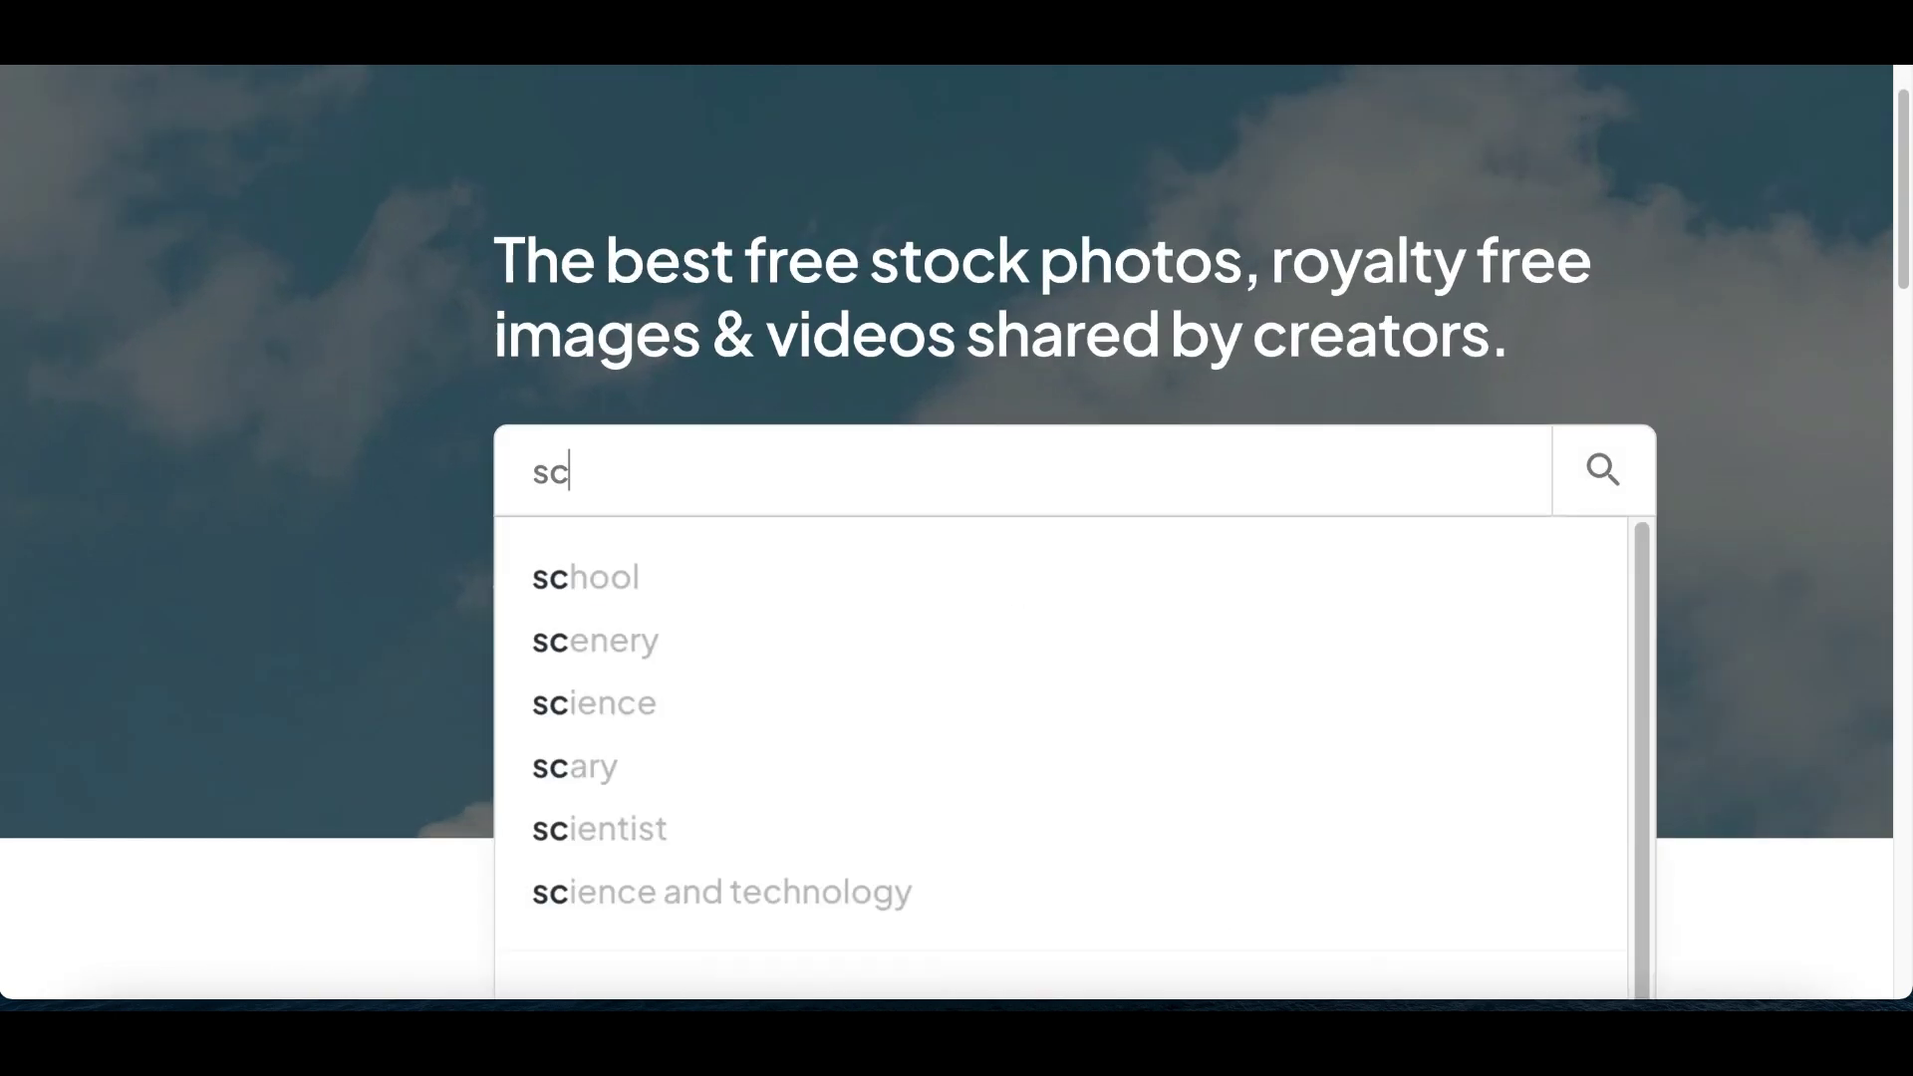
pyautogui.write('nc')
pyautogui.press('BackSpace')
pyautogui.press('BackSpace')
pyautogui.write('enery')
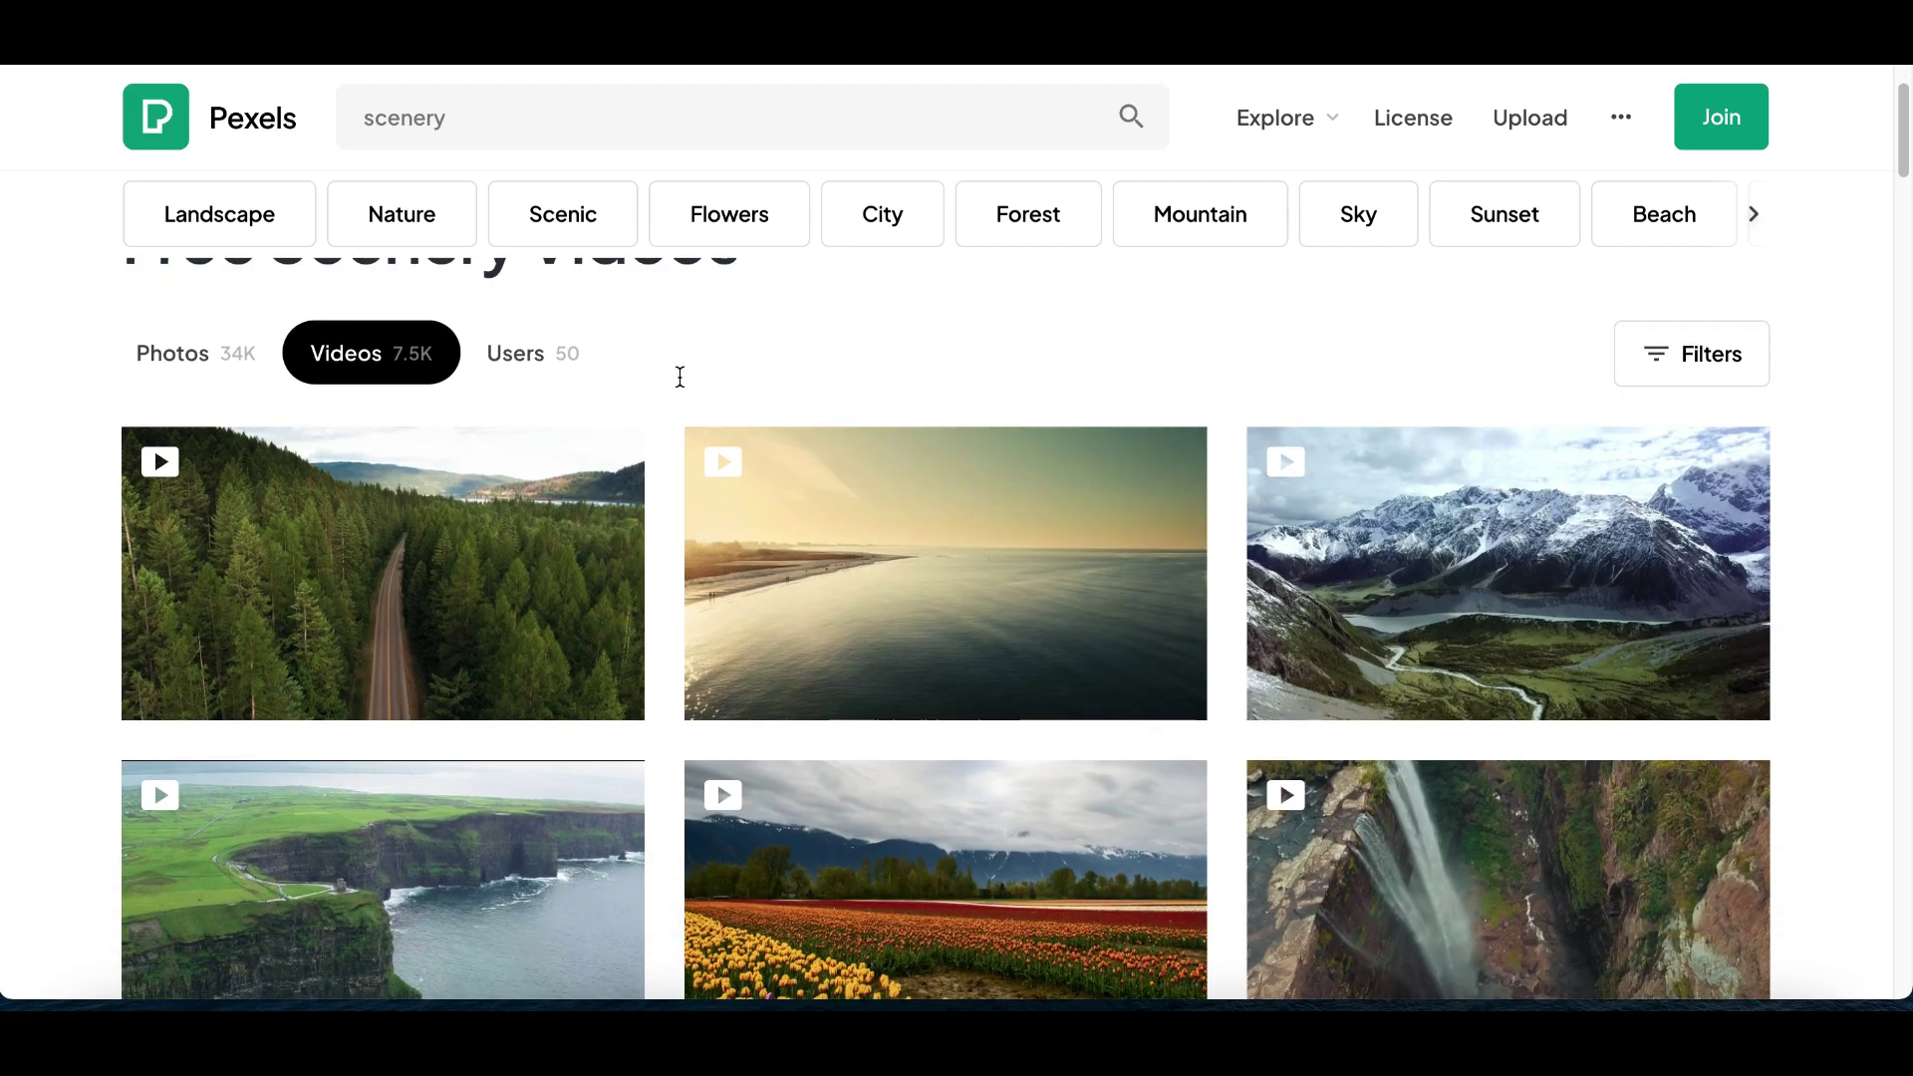
pyautogui.scroll(-4, 679, 376)
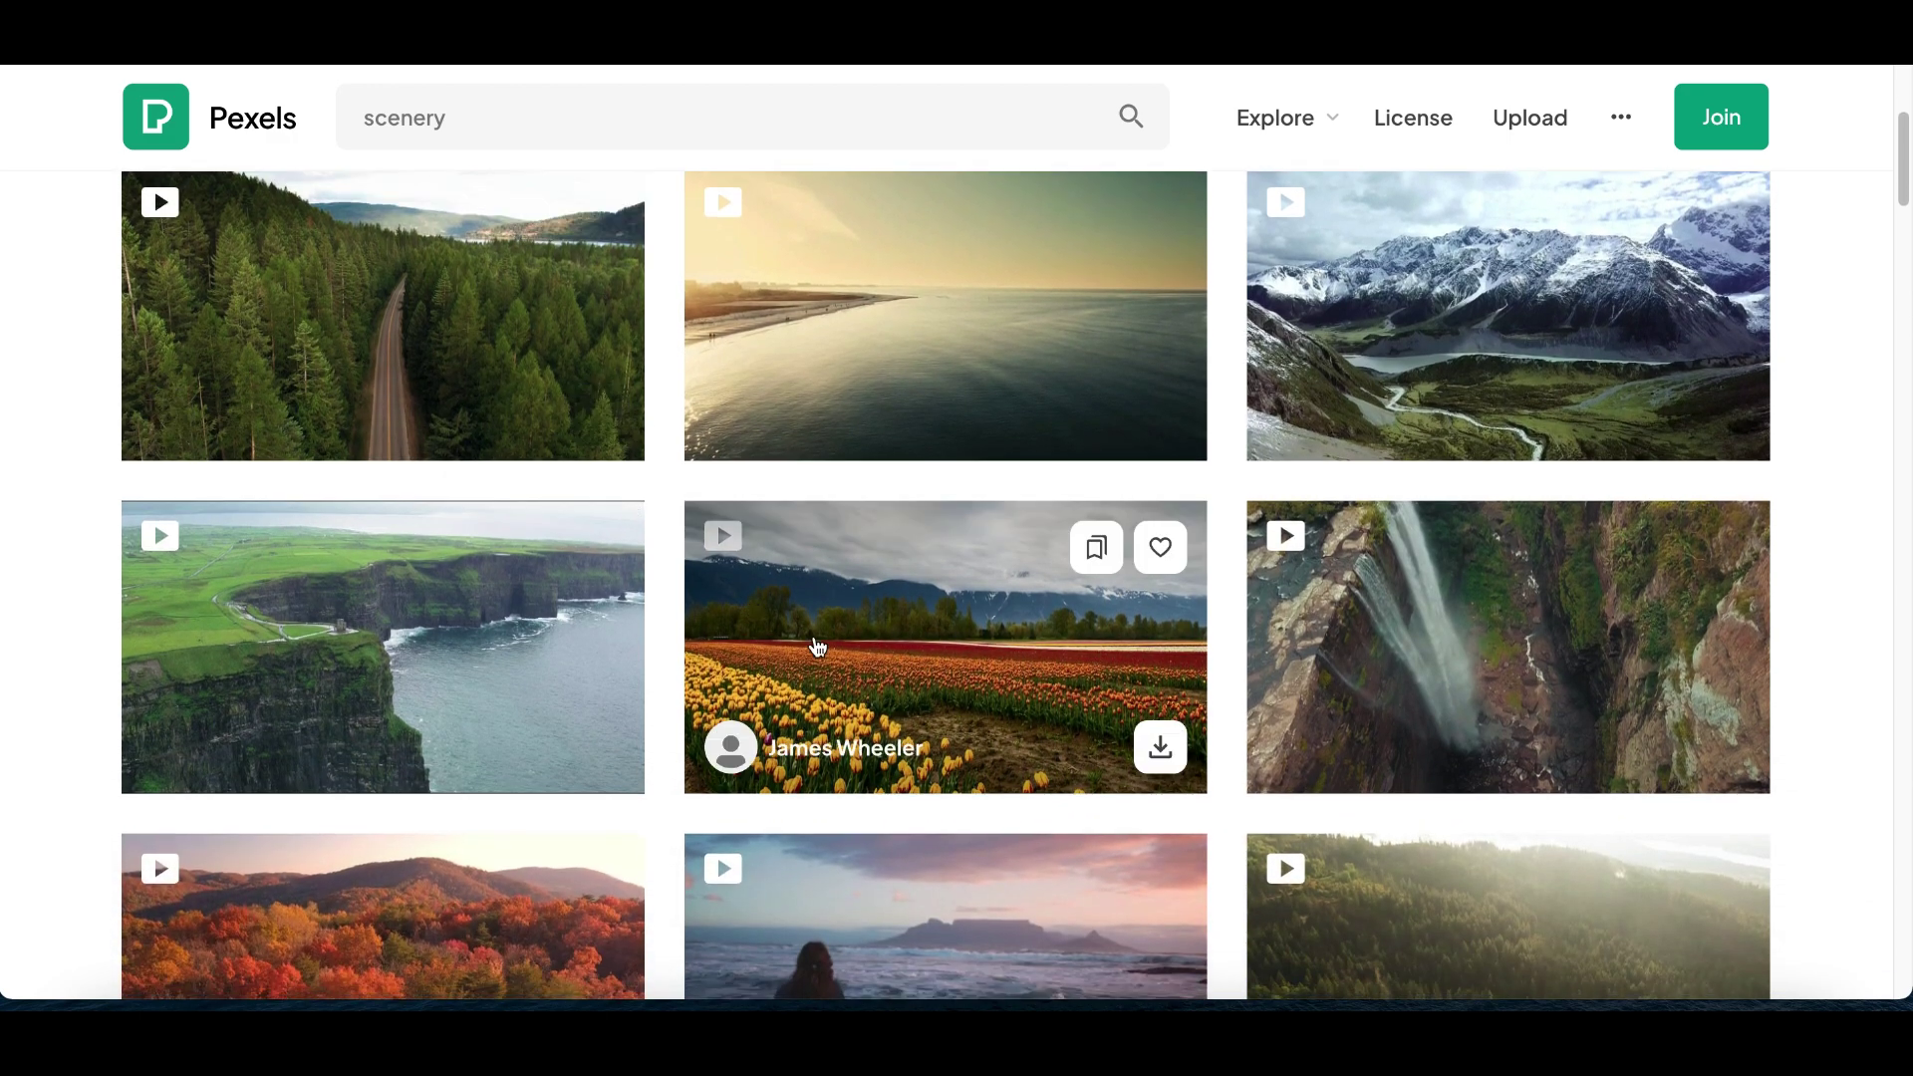
pyautogui.scroll(-4, 817, 646)
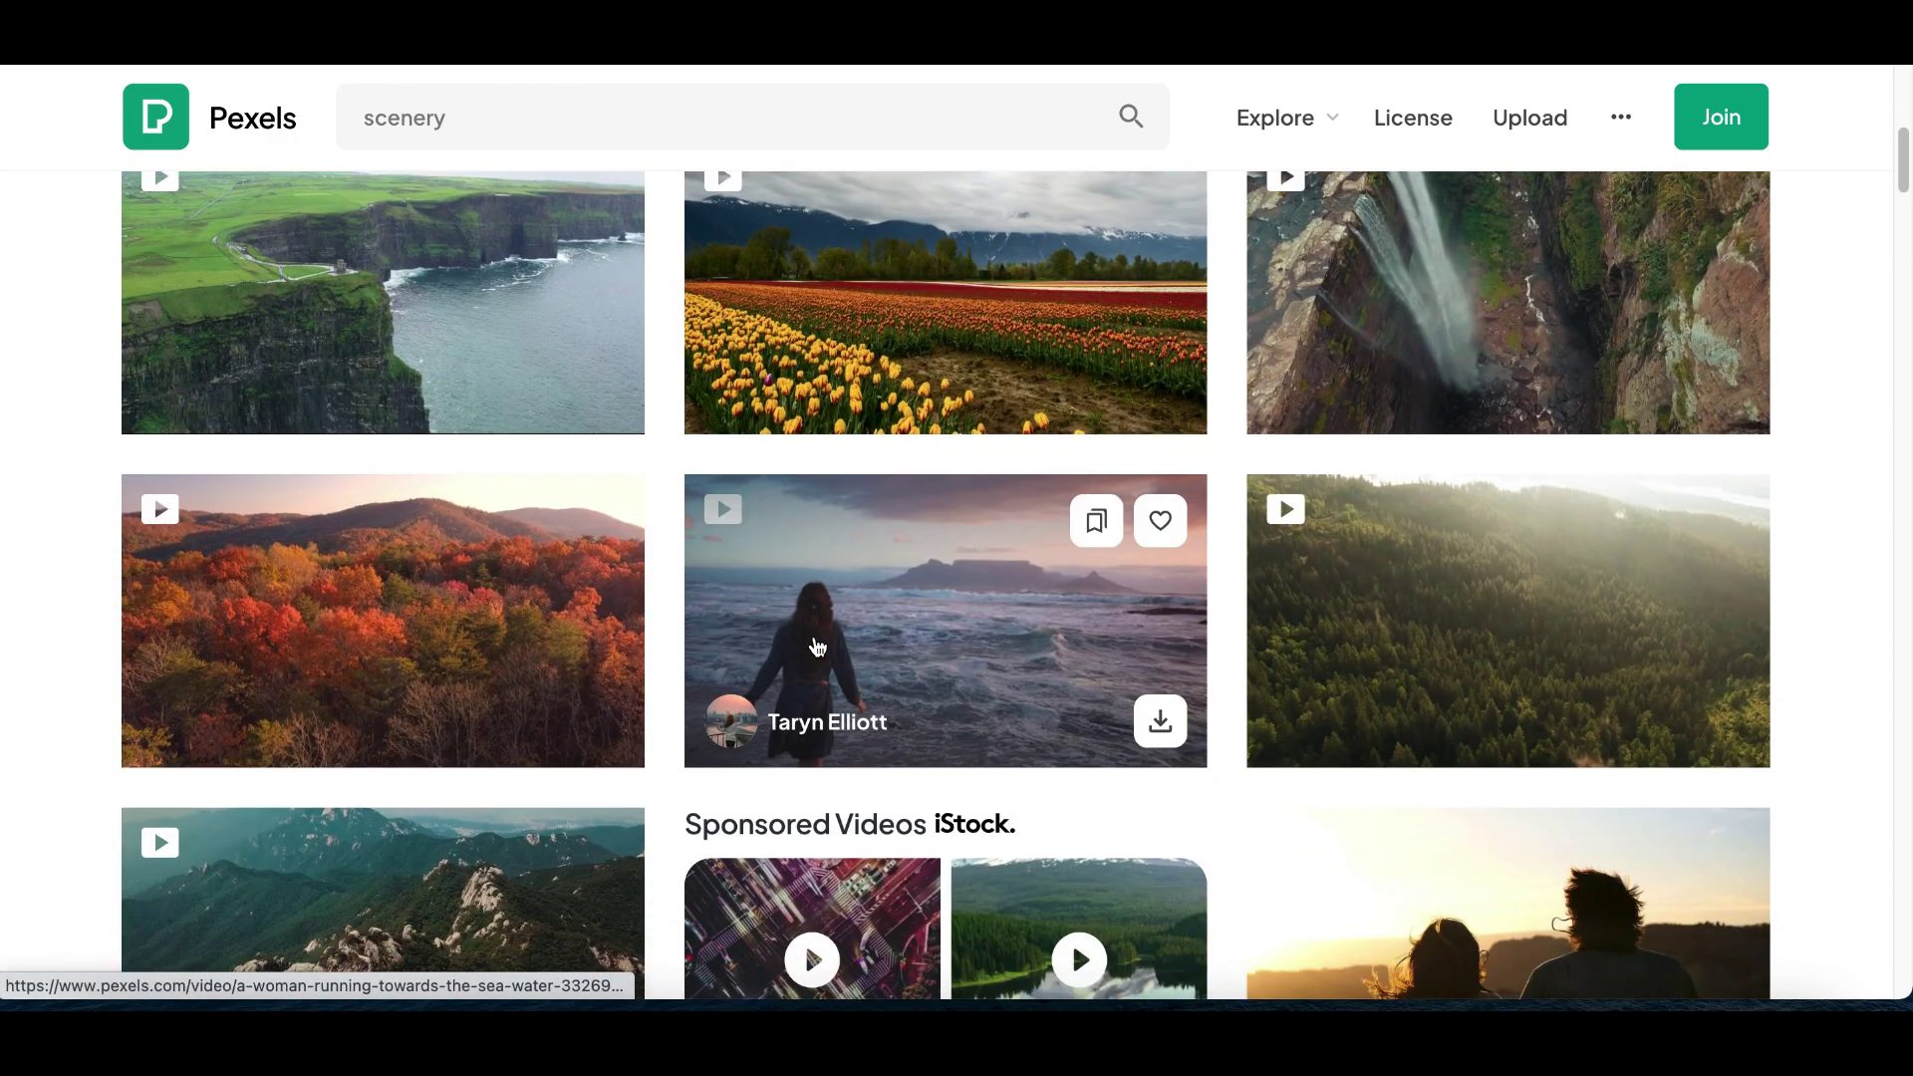
pyautogui.scroll(3, 817, 645)
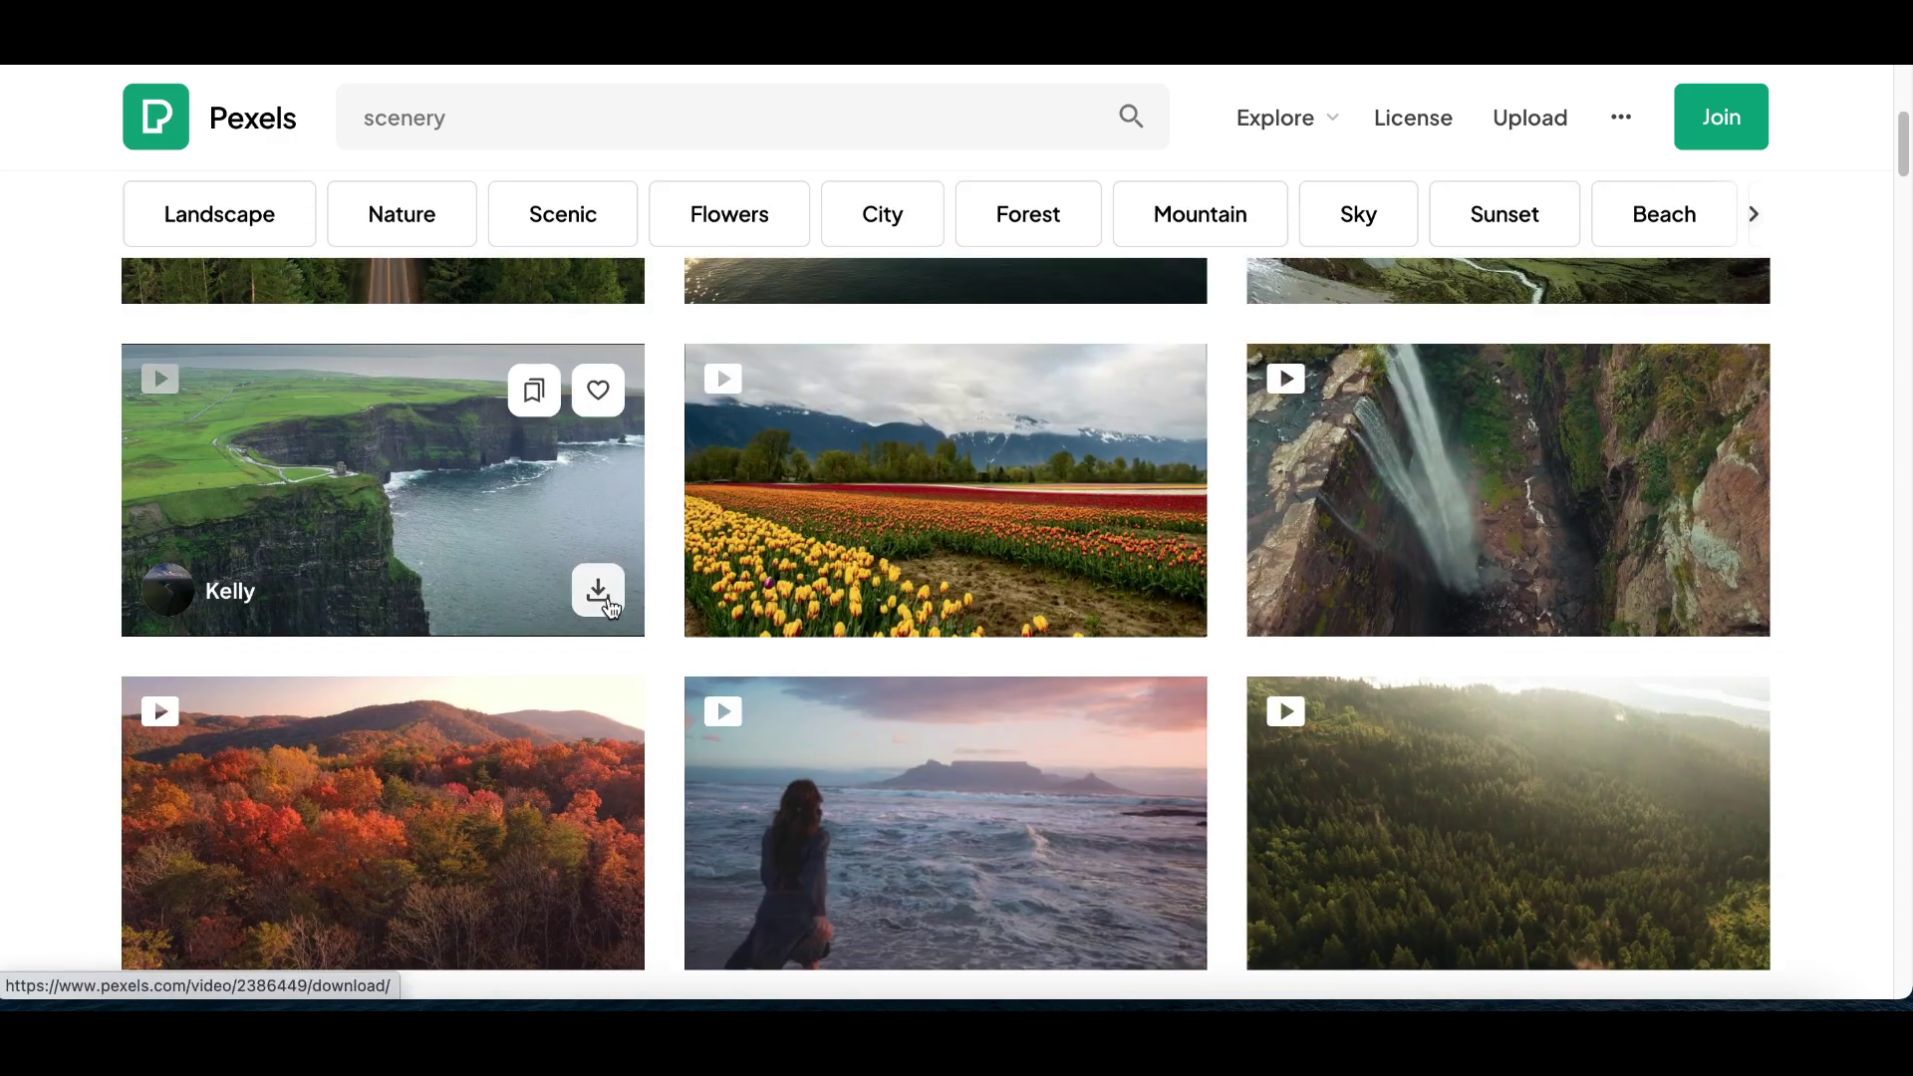
# Download the video of green sea cliffs, dismiss the thank-you dialog and look over more scenery clips
pyautogui.click(597, 592)
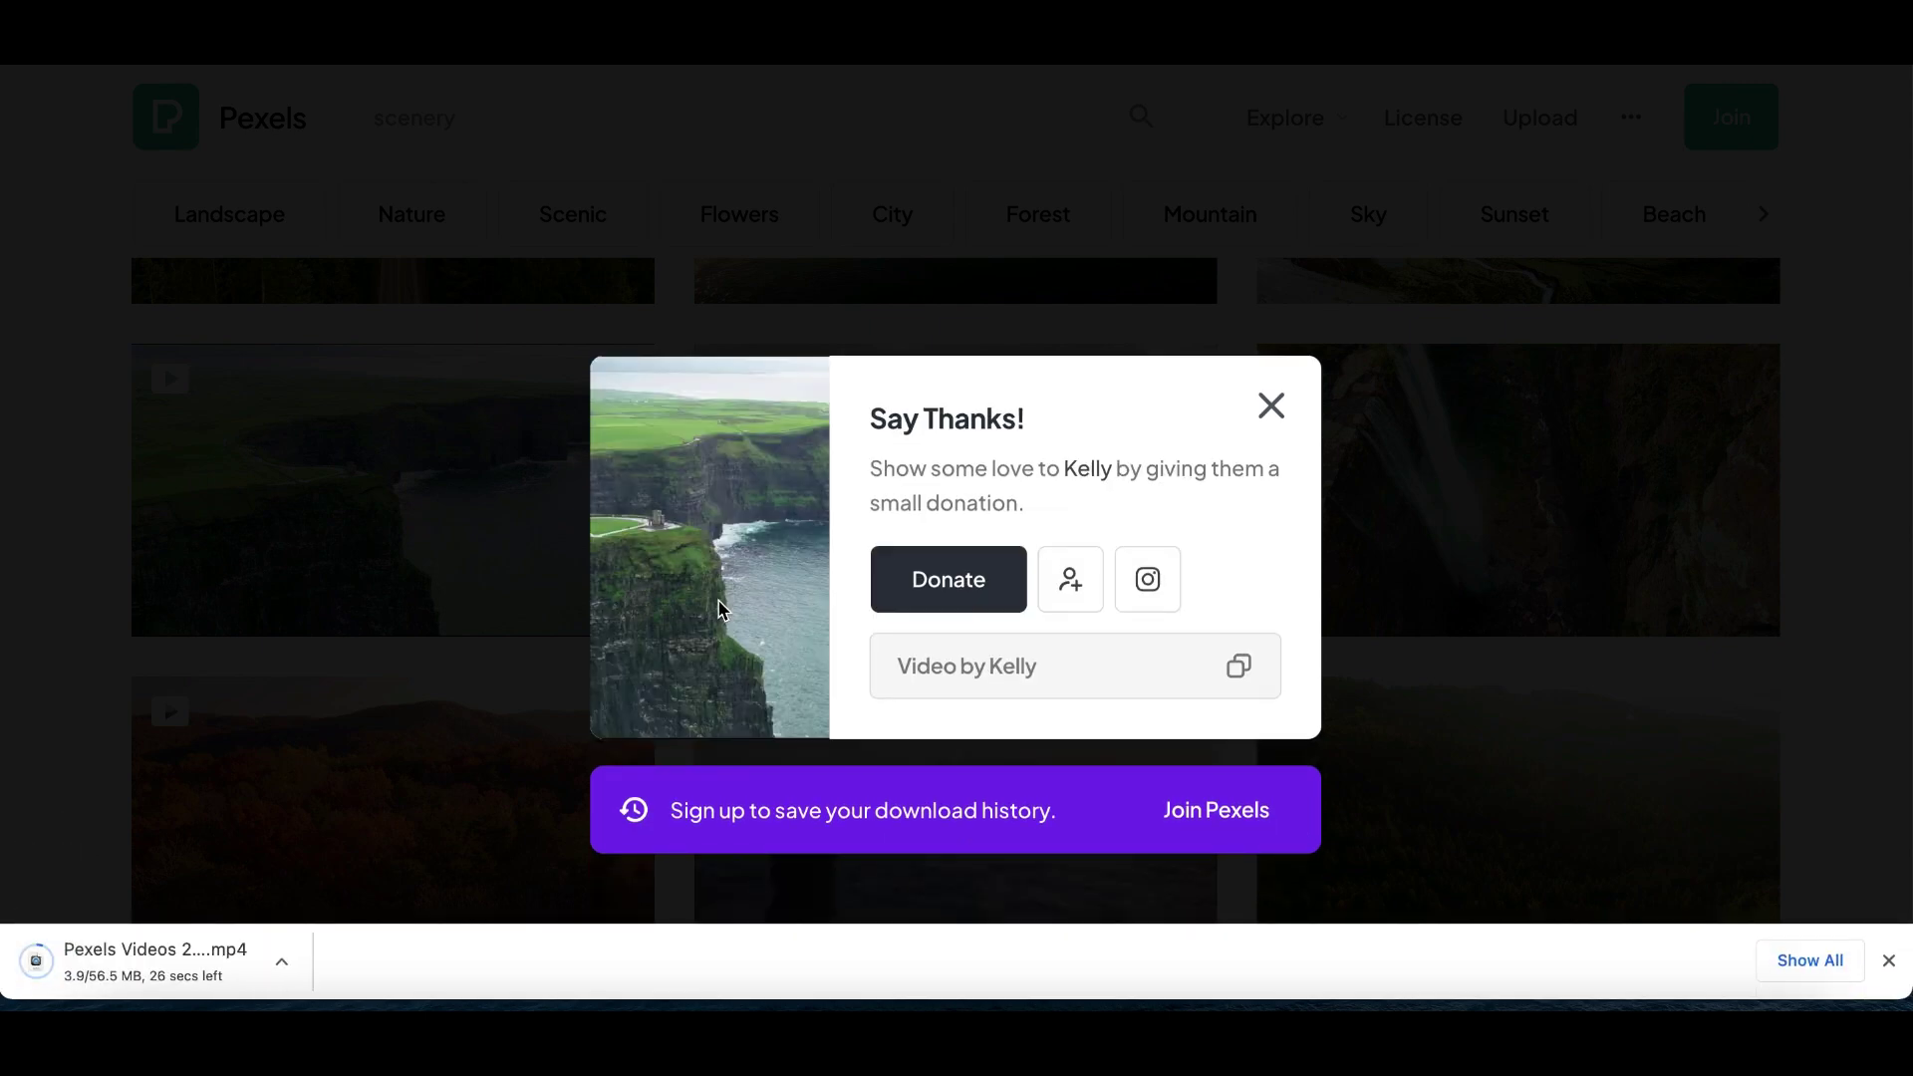
pyautogui.click(72, 592)
pyautogui.scroll(-8, 151, 663)
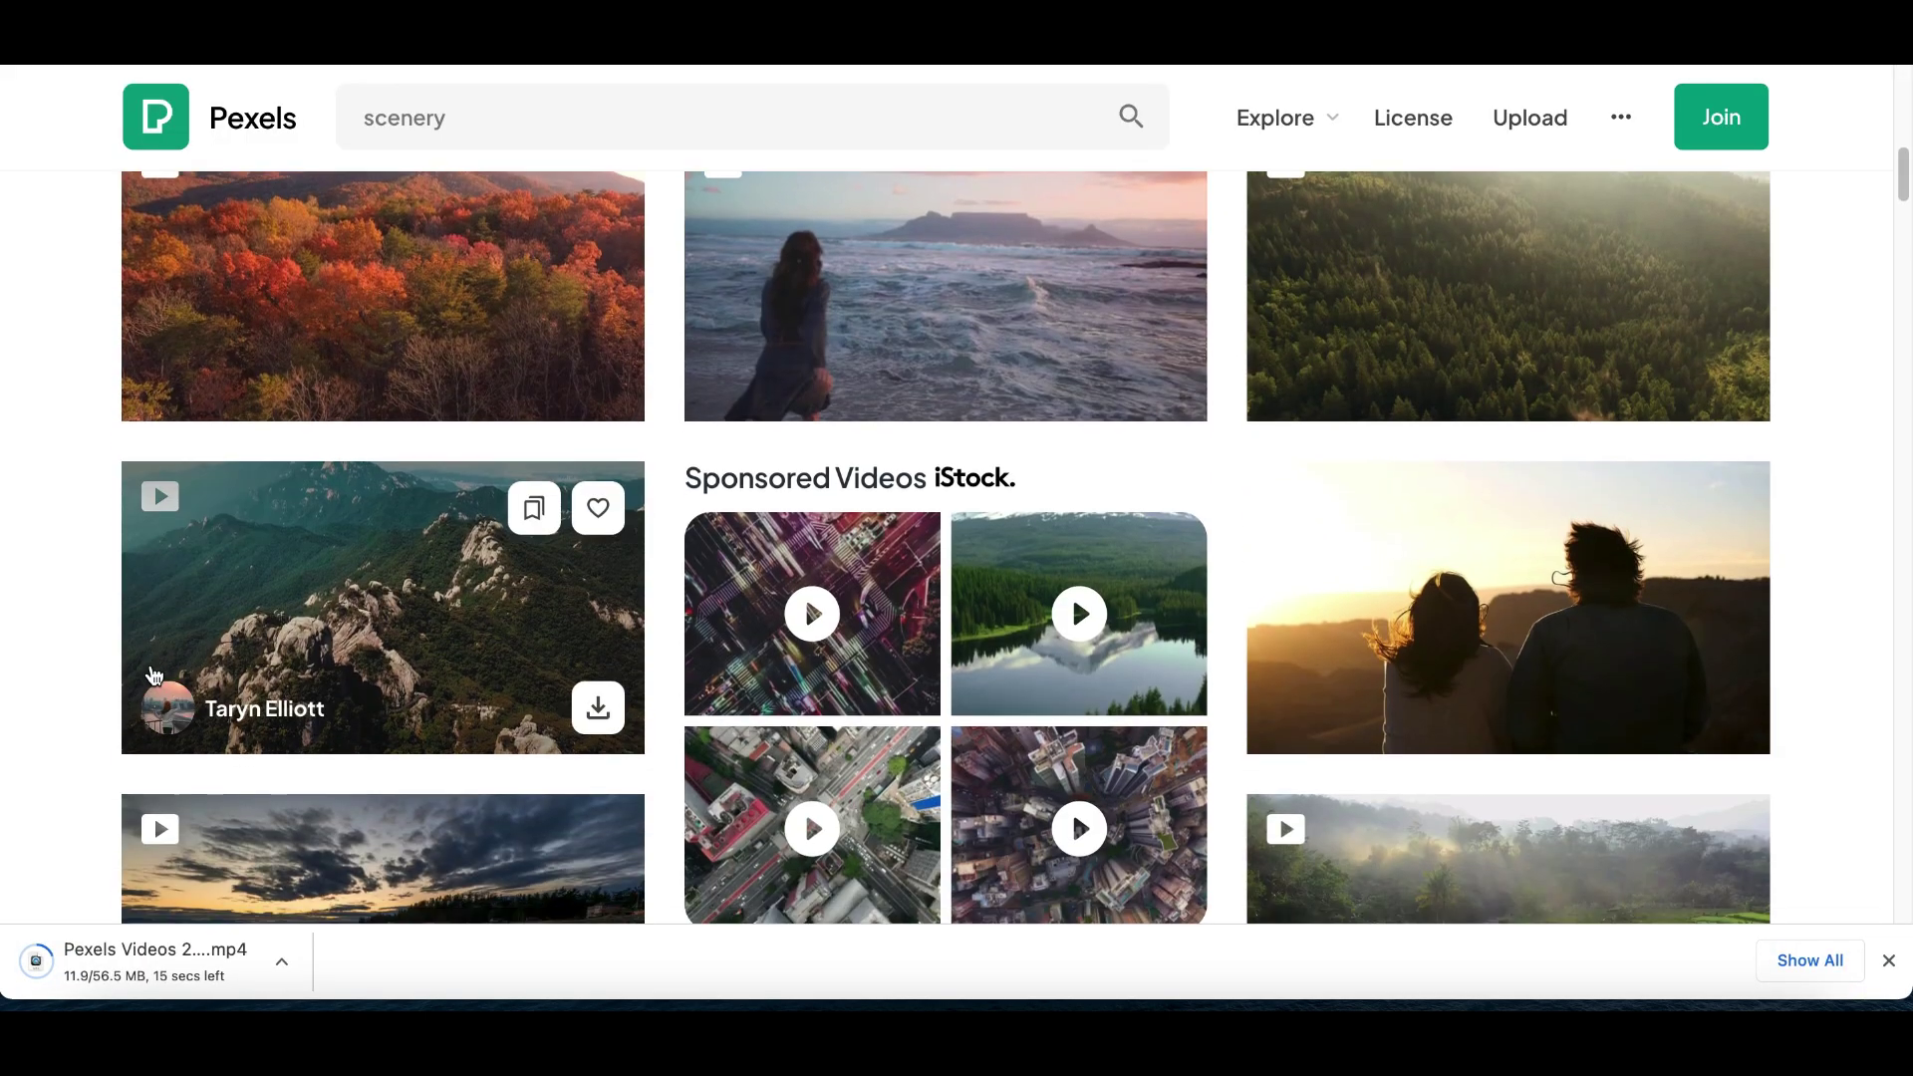
pyautogui.scroll(-2, 269, 617)
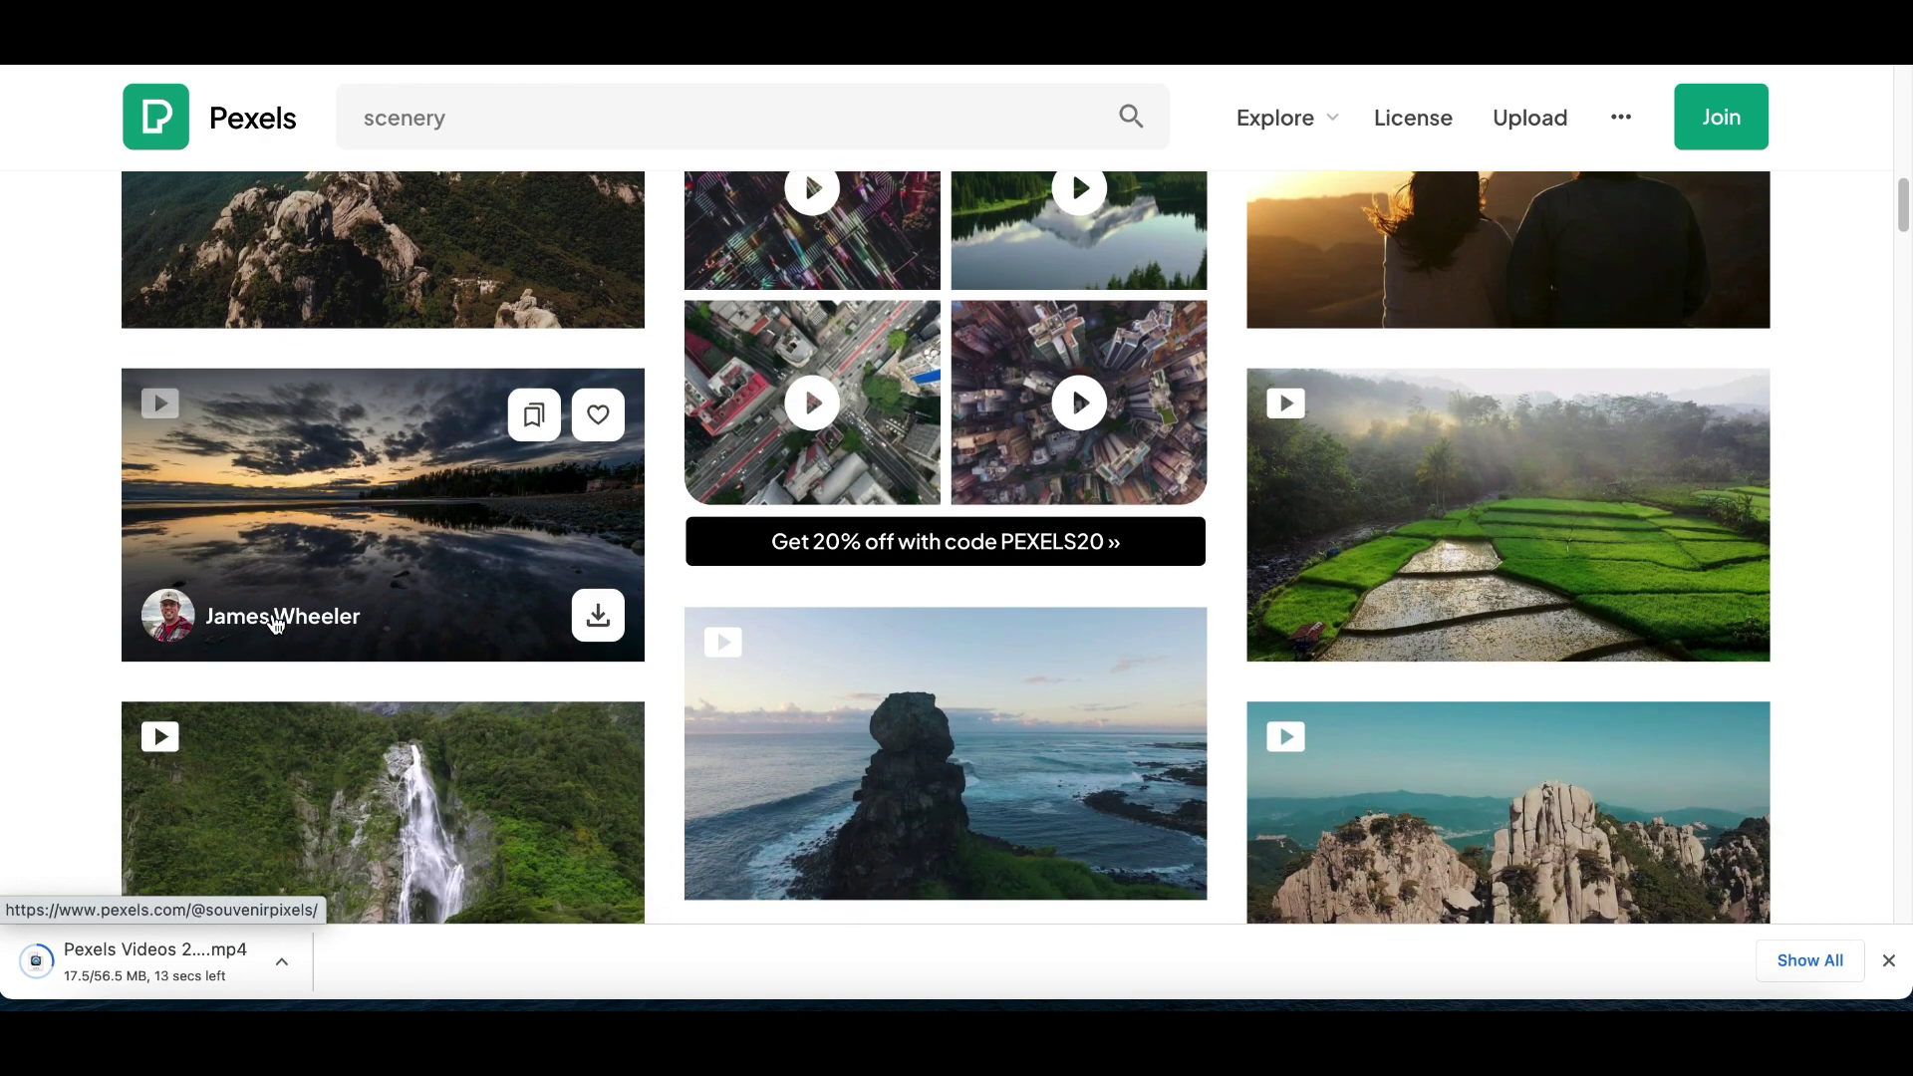
# Switch to Canva and place the downloaded cliff video on the blank mobile video page
pyautogui.hotkey('ctrl', 'Tab')
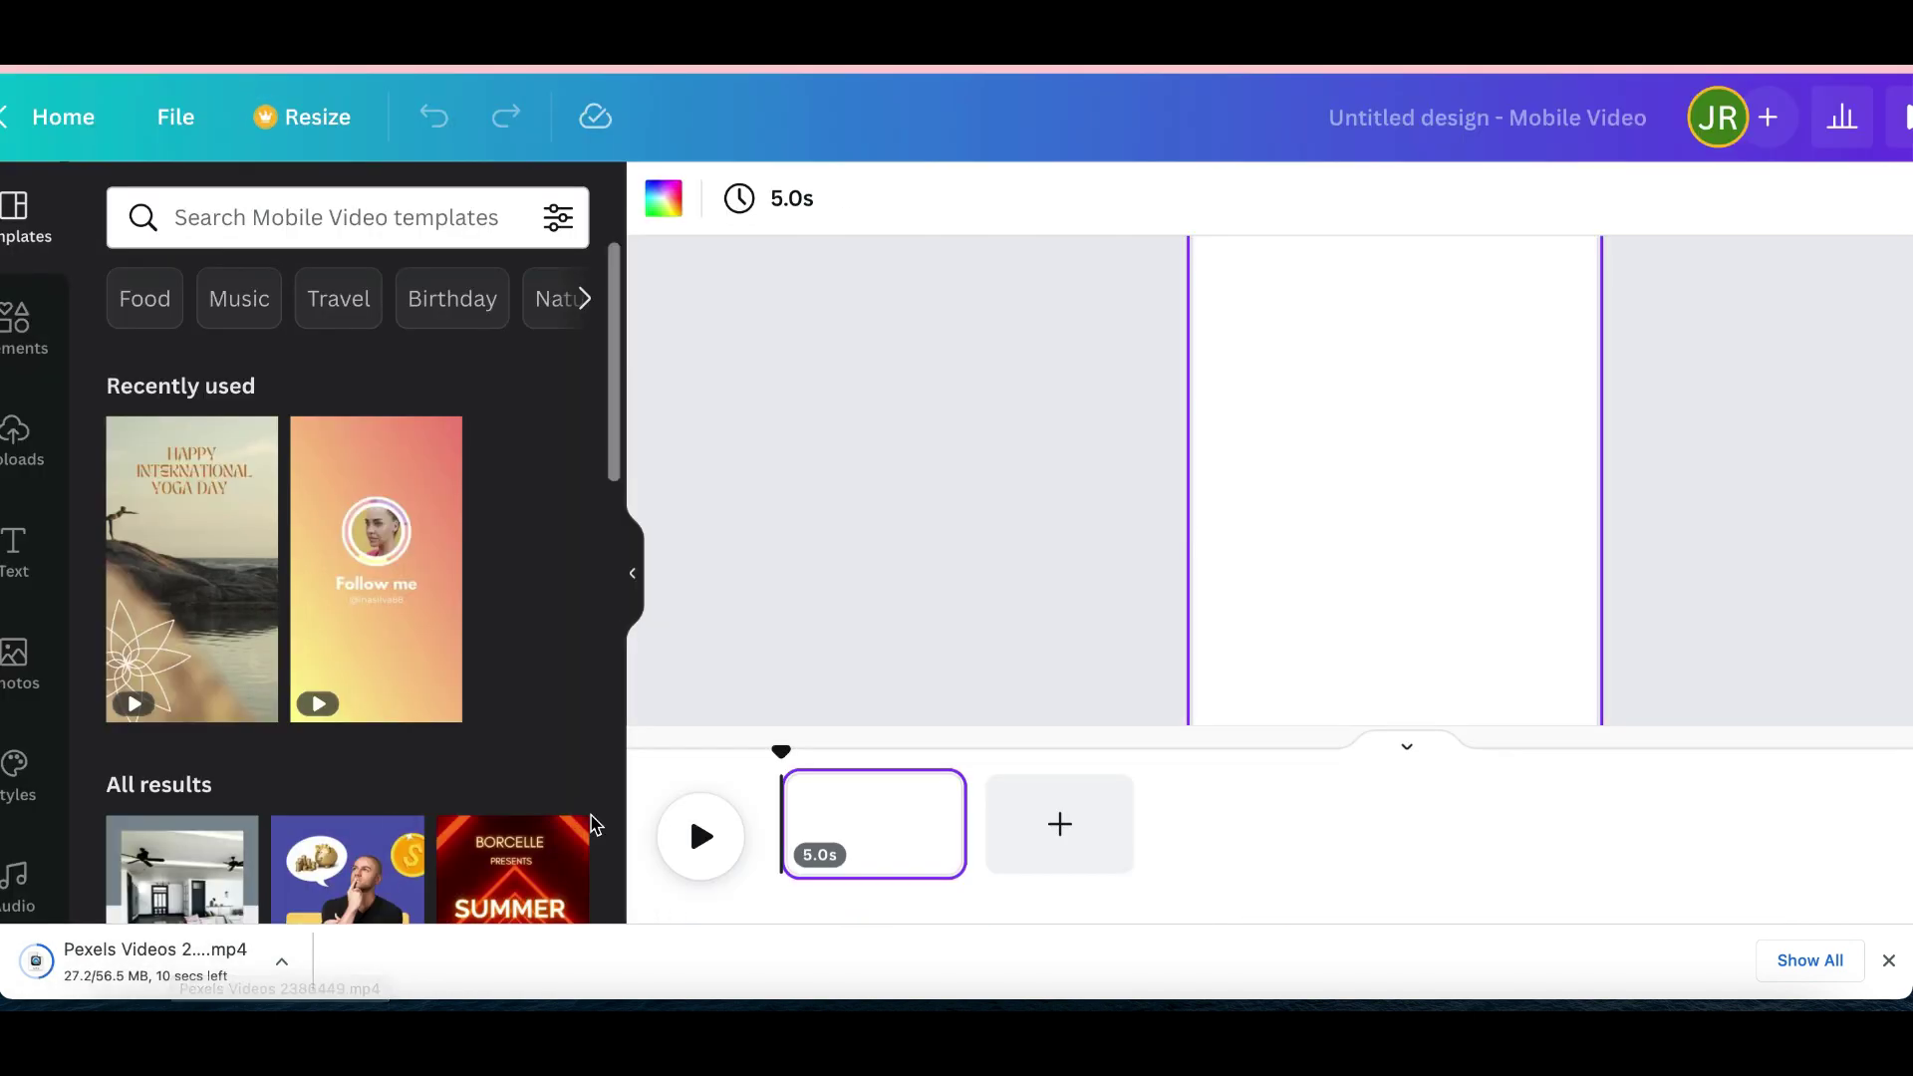
pyautogui.moveTo(172, 959); pyautogui.dragTo(1486, 470)
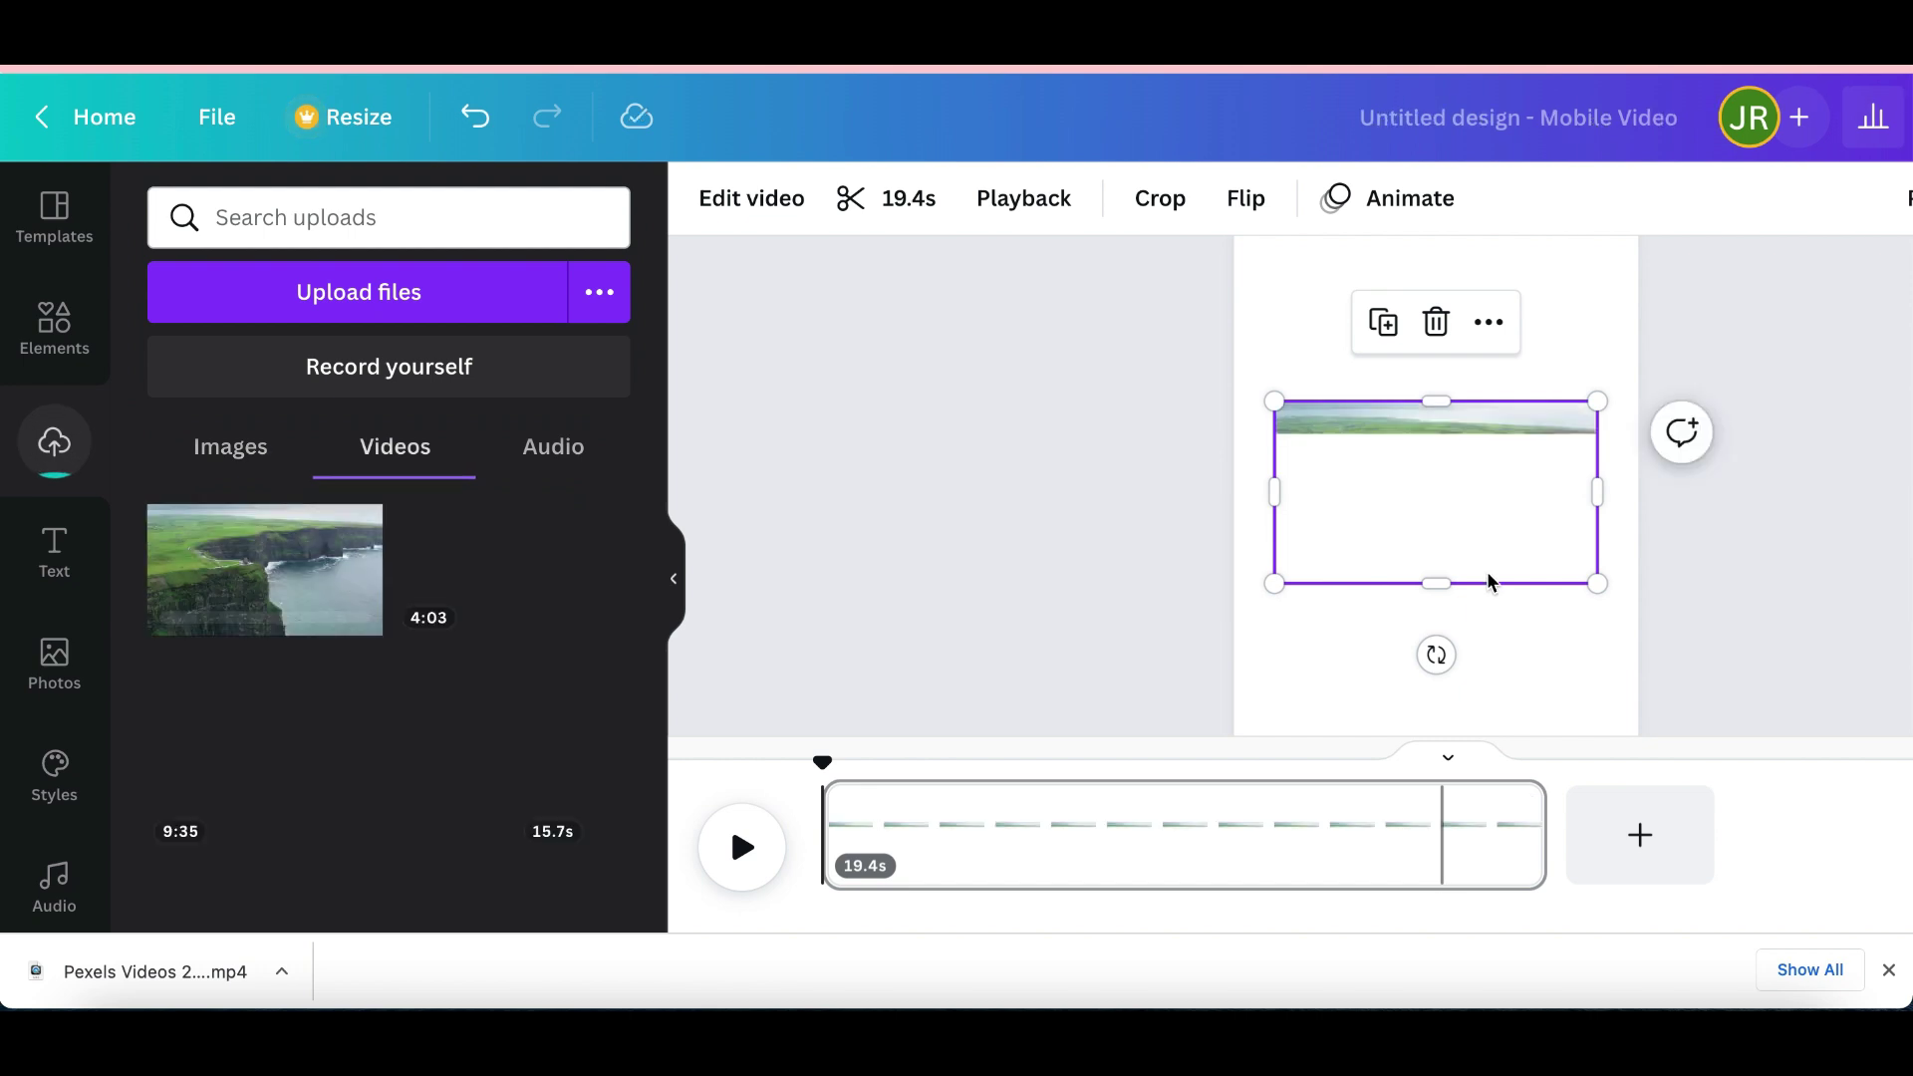
pyautogui.moveTo(1438, 525); pyautogui.dragTo(1342, 615)
# Enlarge and reposition the cliff clip so that it covers the whole vertical page
pyautogui.scroll(-5, 1342, 615)
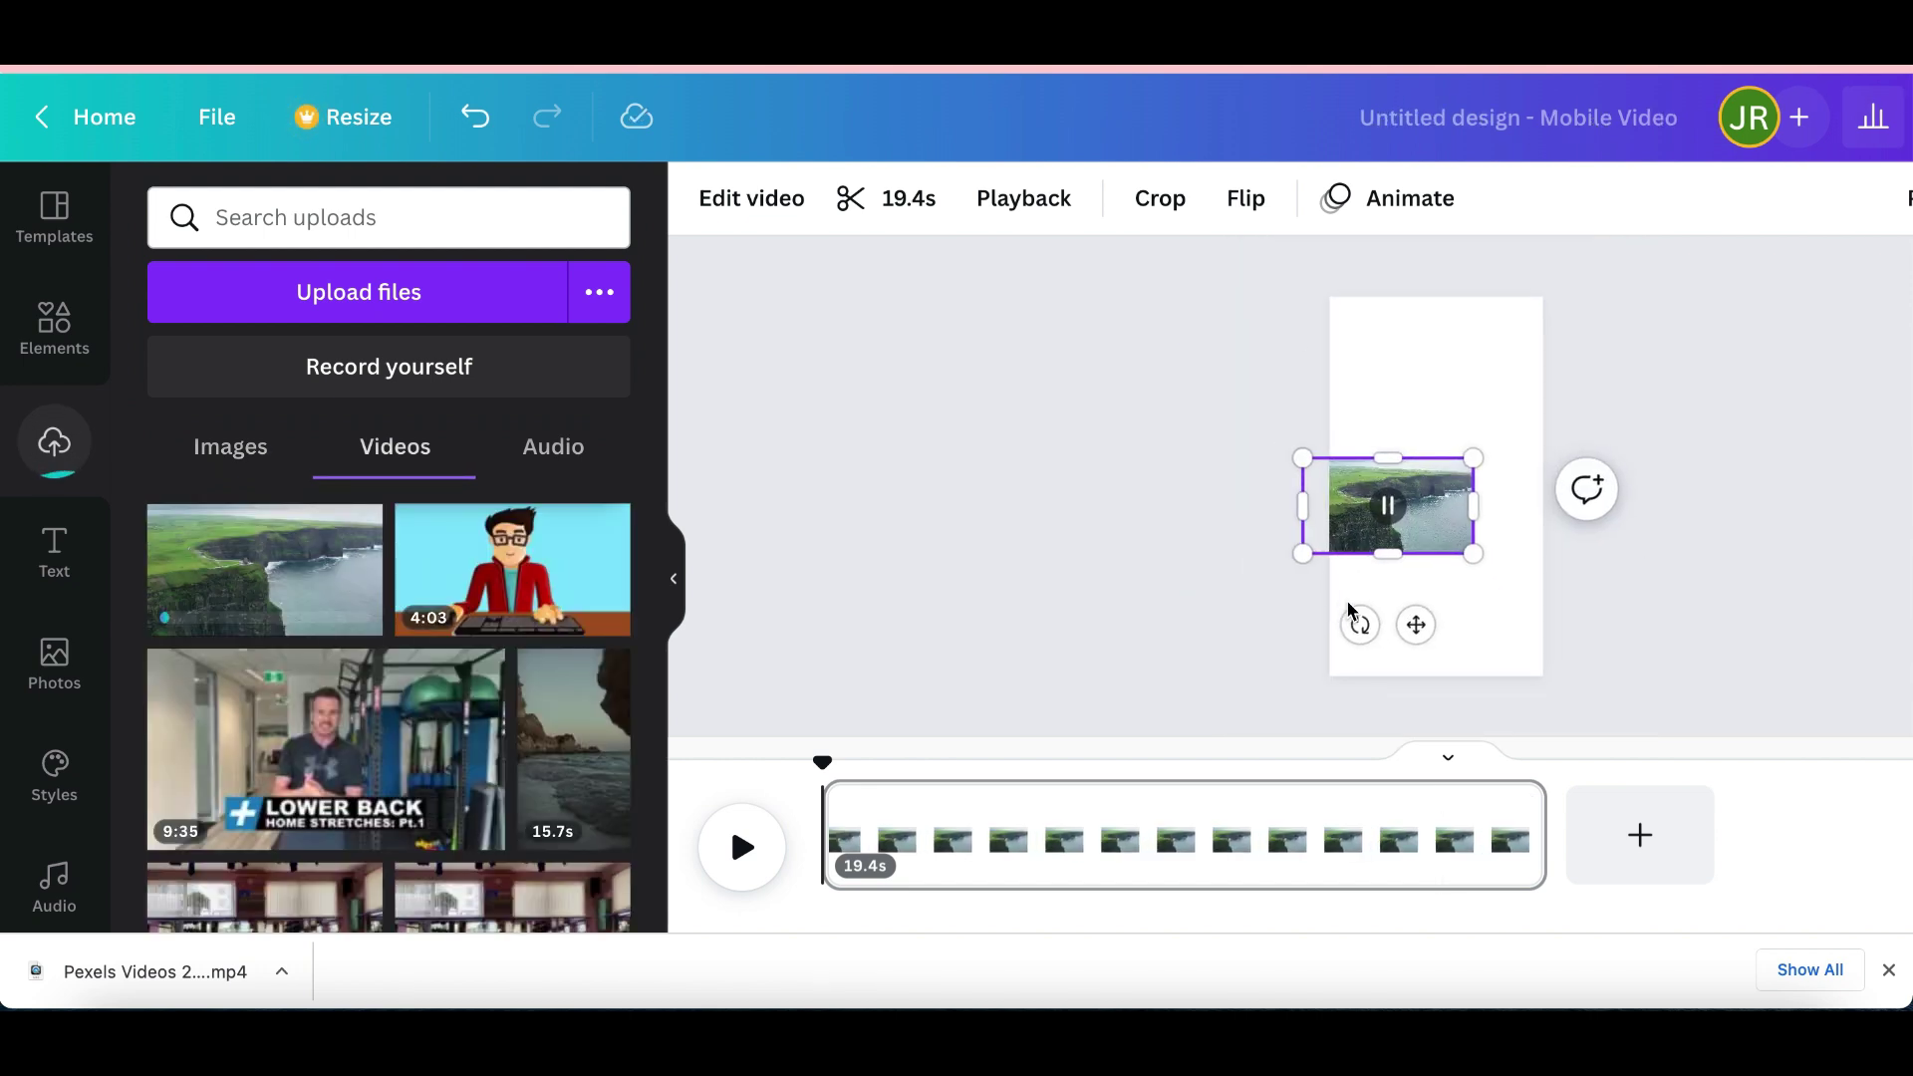
pyautogui.moveTo(1459, 523); pyautogui.dragTo(1903, 254)
pyautogui.moveTo(1473, 469); pyautogui.dragTo(1259, 439)
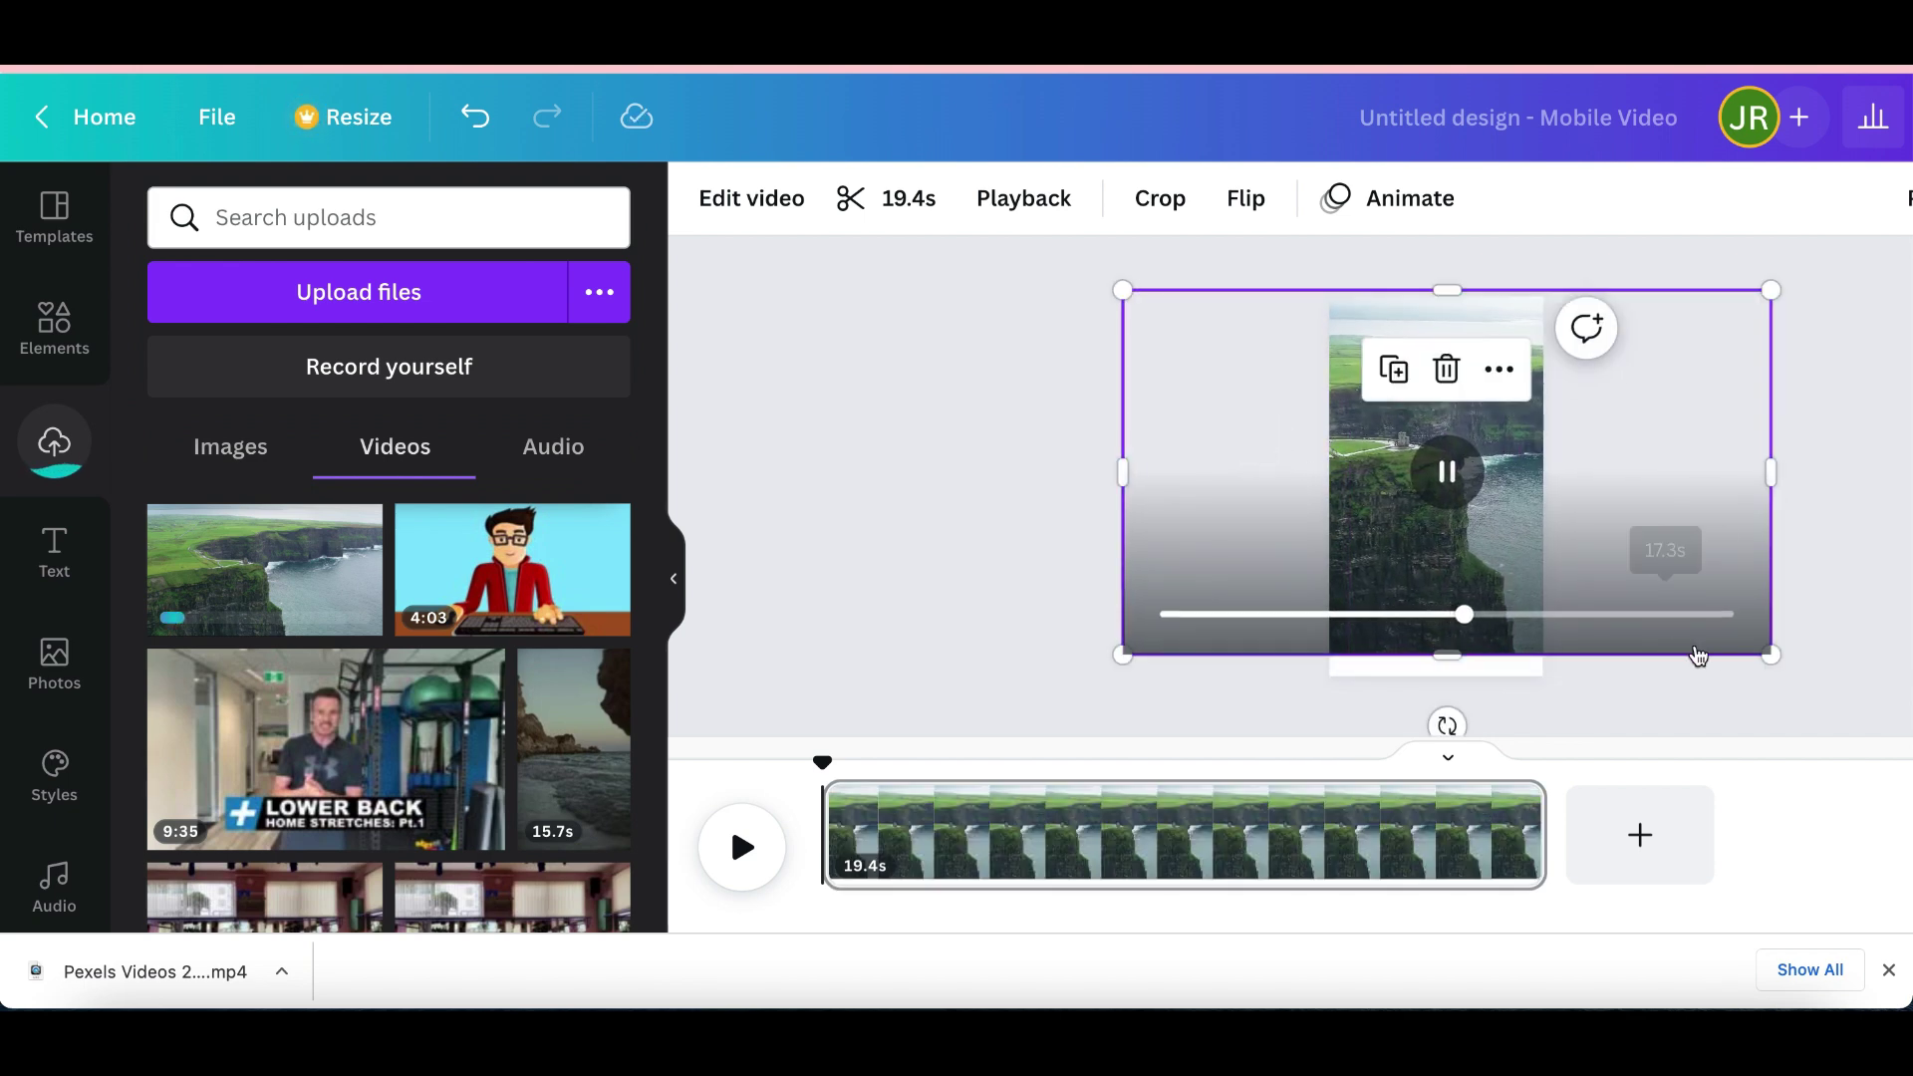
pyautogui.moveTo(1773, 664); pyautogui.dragTo(1808, 675)
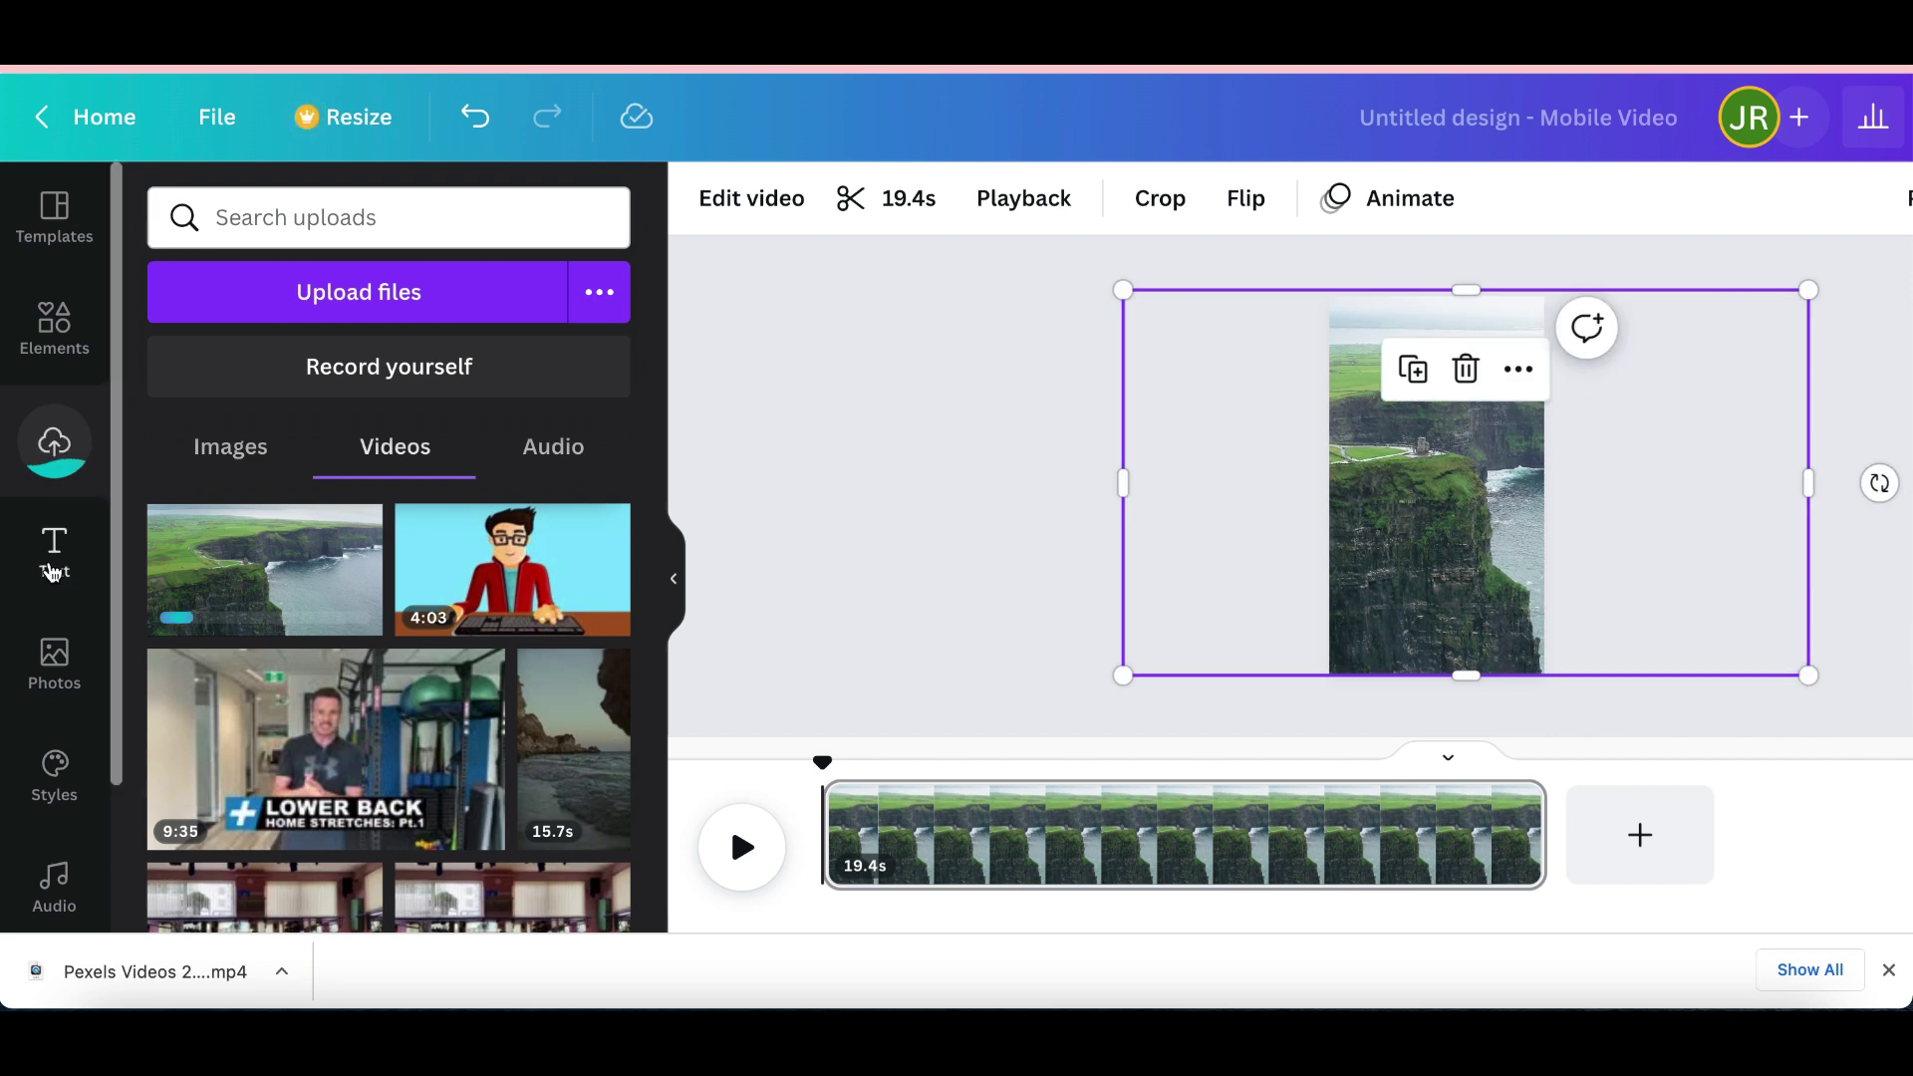
# Add a heading text box over the middle of the cliff video and enlarge it slightly
pyautogui.click(62, 560)
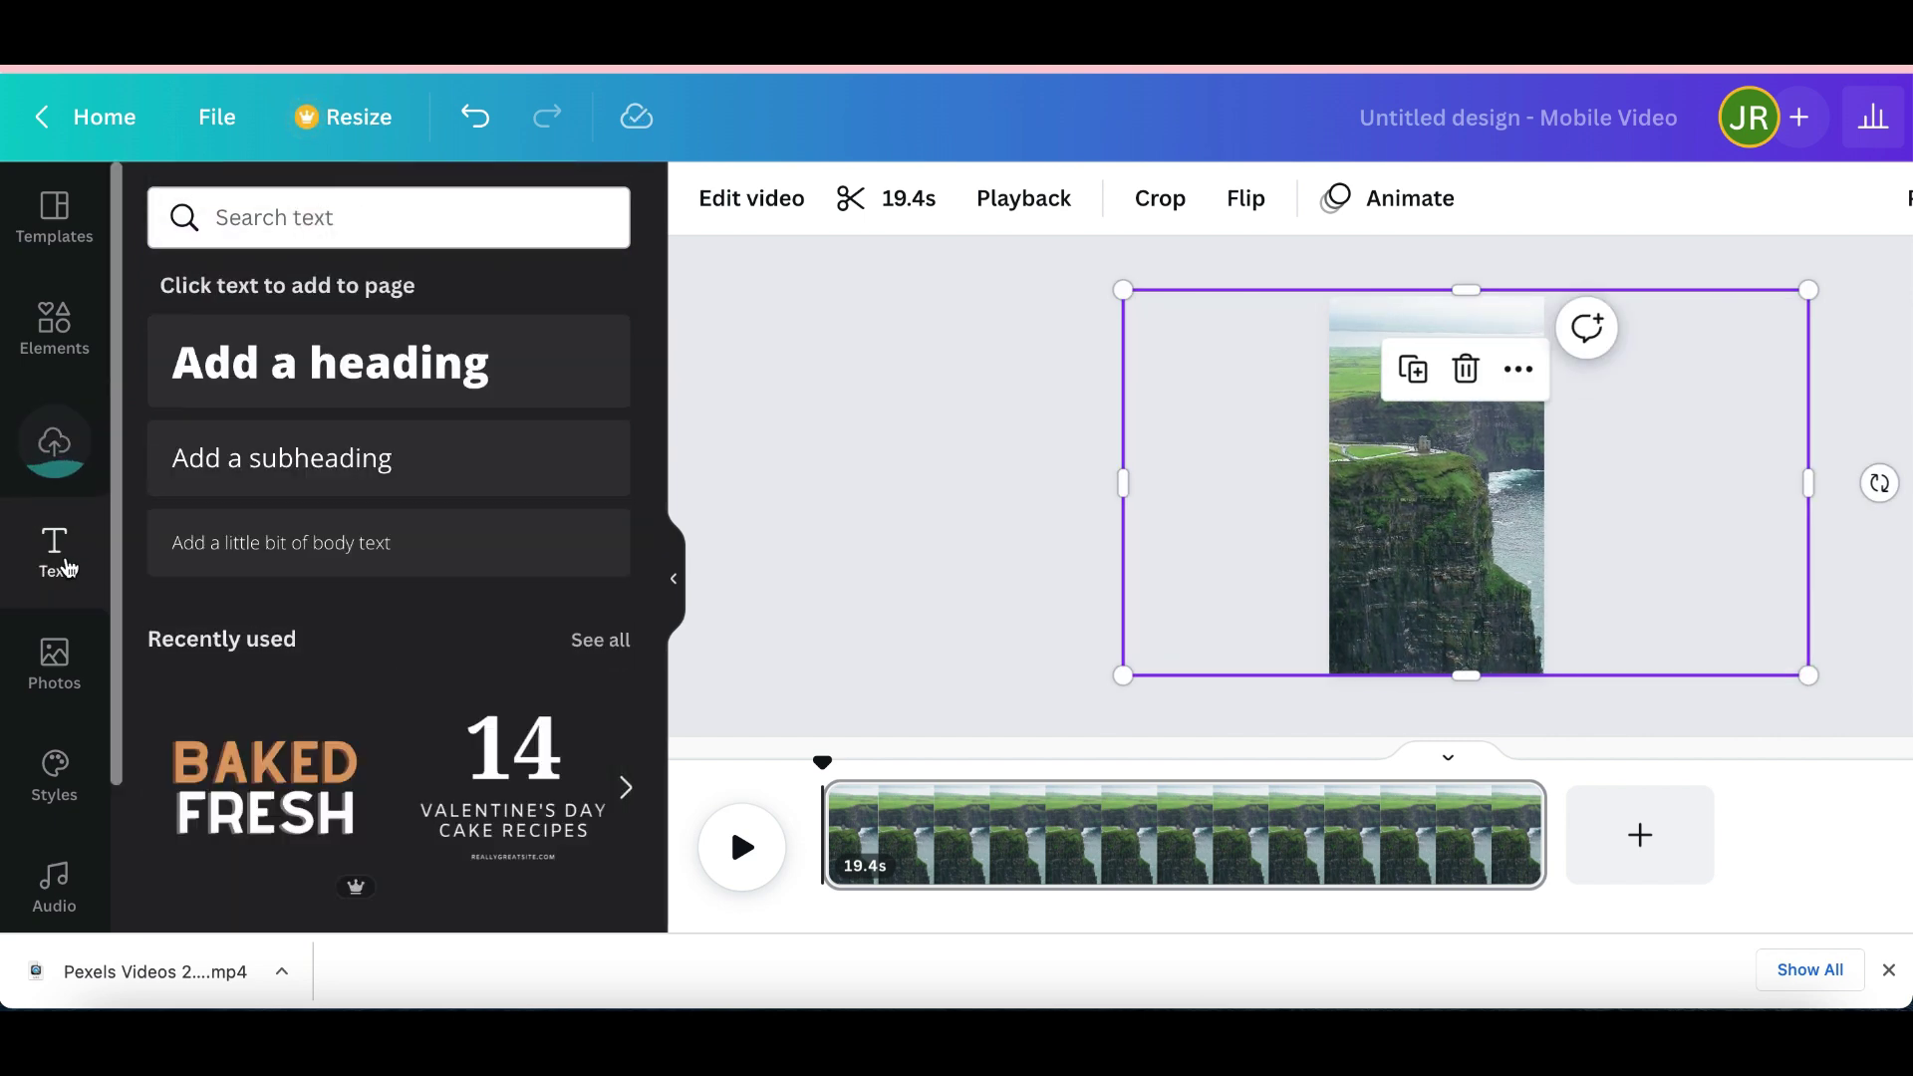
pyautogui.scroll(3, 1449, 552)
pyautogui.scroll(-2, 1448, 552)
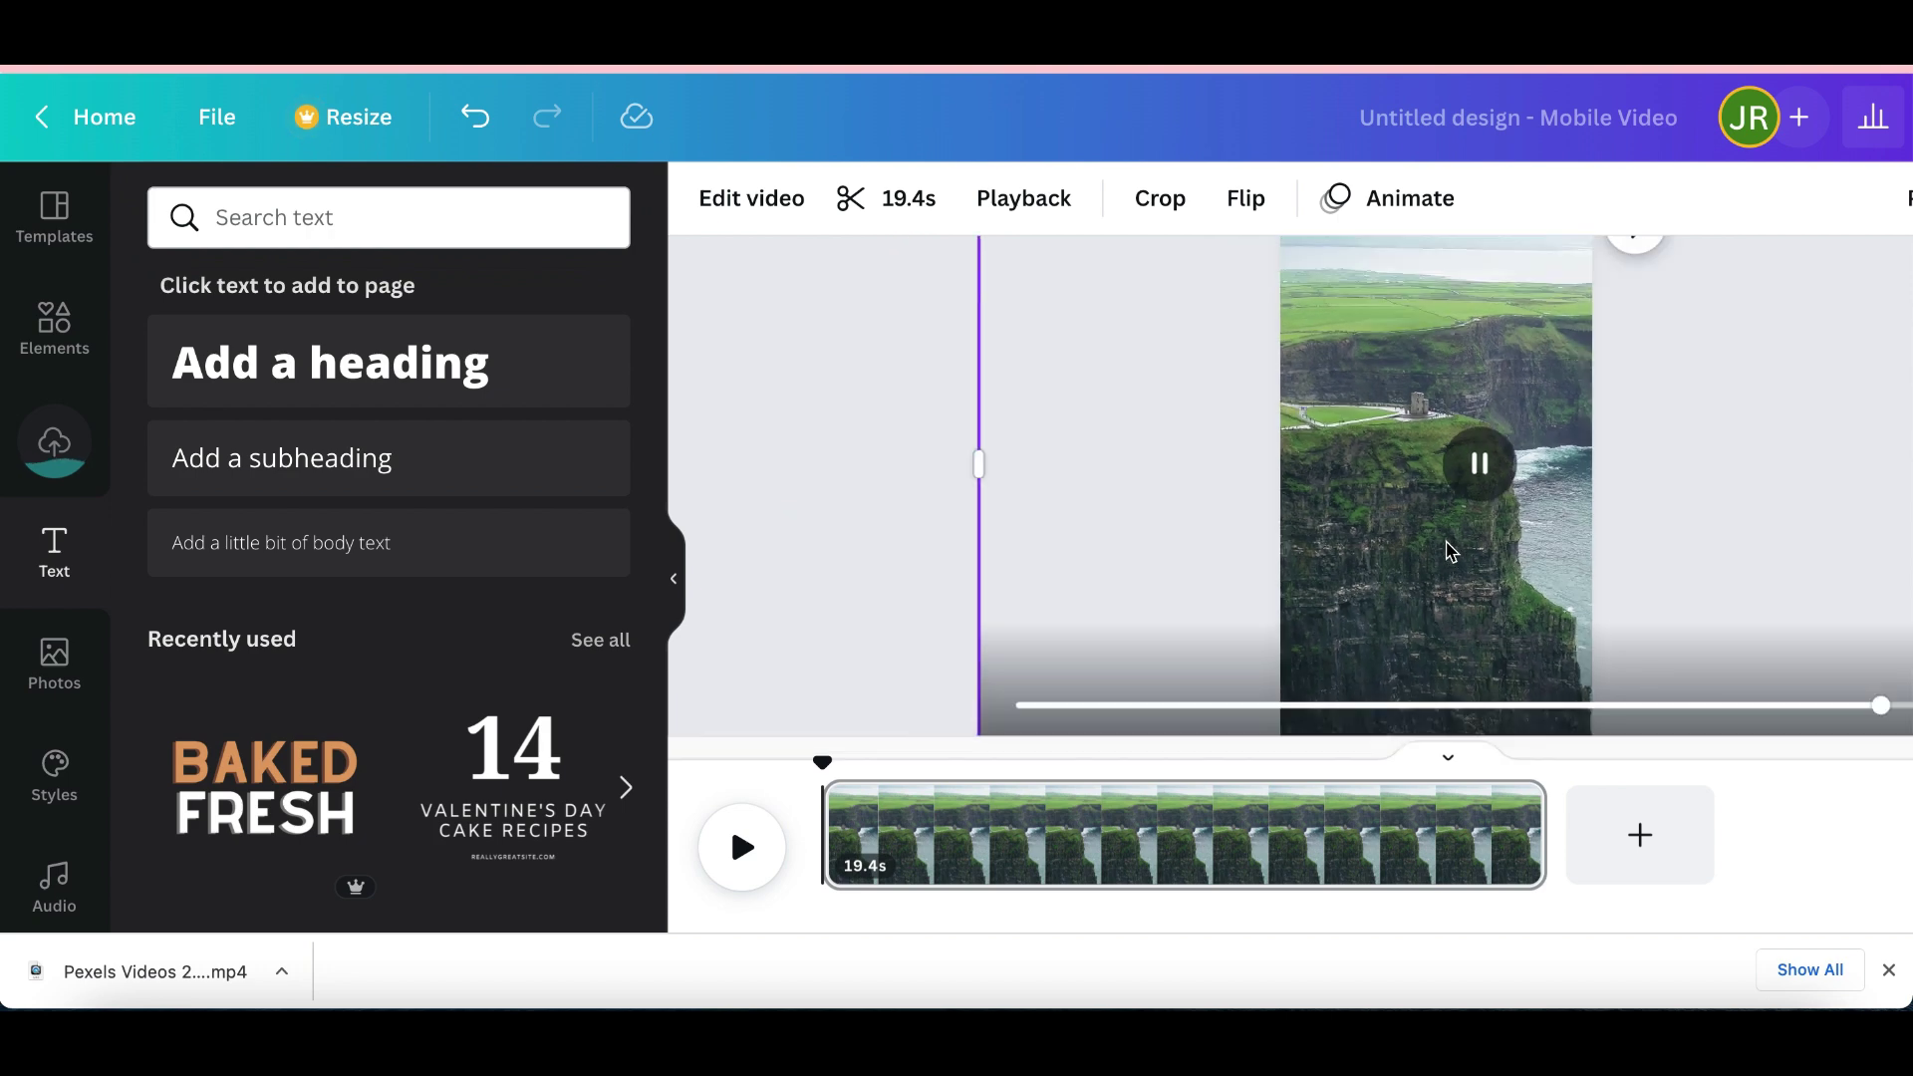
pyautogui.scroll(-1, 1490, 566)
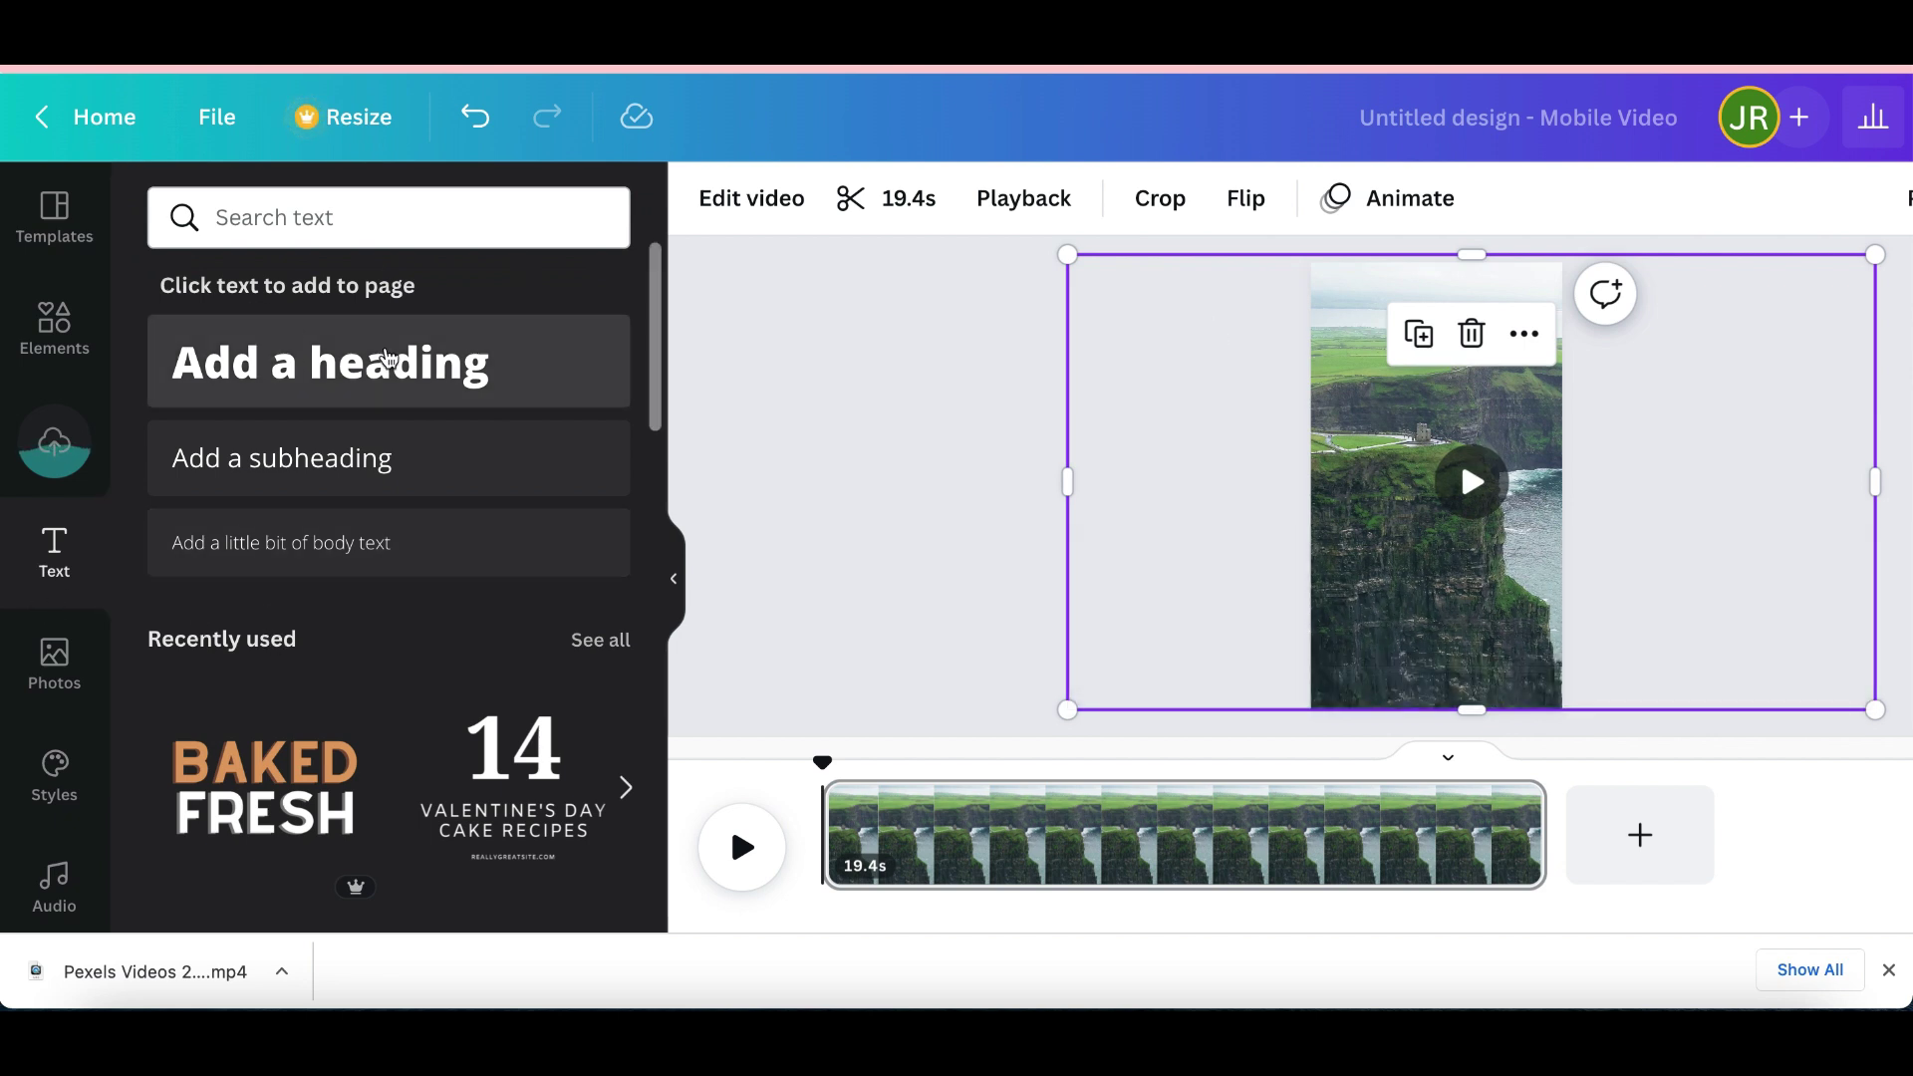
pyautogui.click(550, 360)
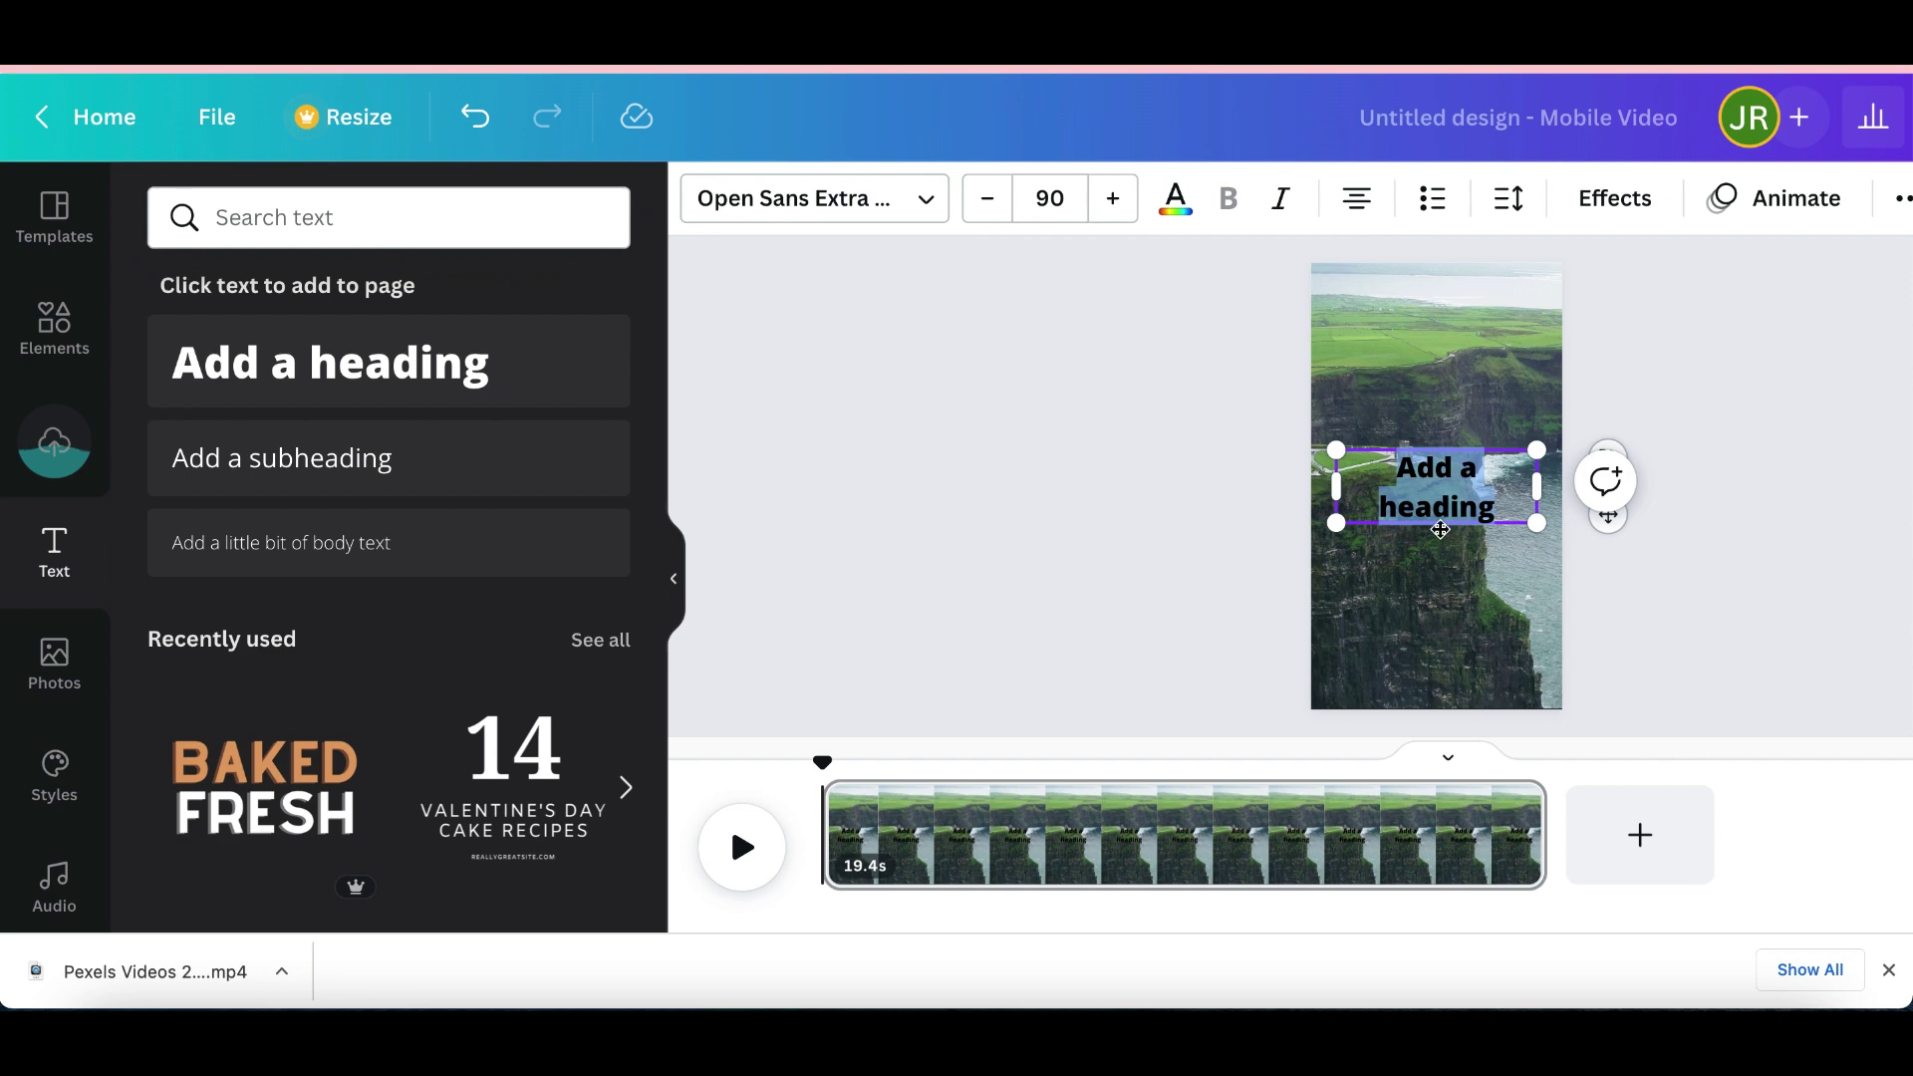
pyautogui.moveTo(1536, 522); pyautogui.dragTo(1547, 527)
pyautogui.scroll(4, 1547, 527)
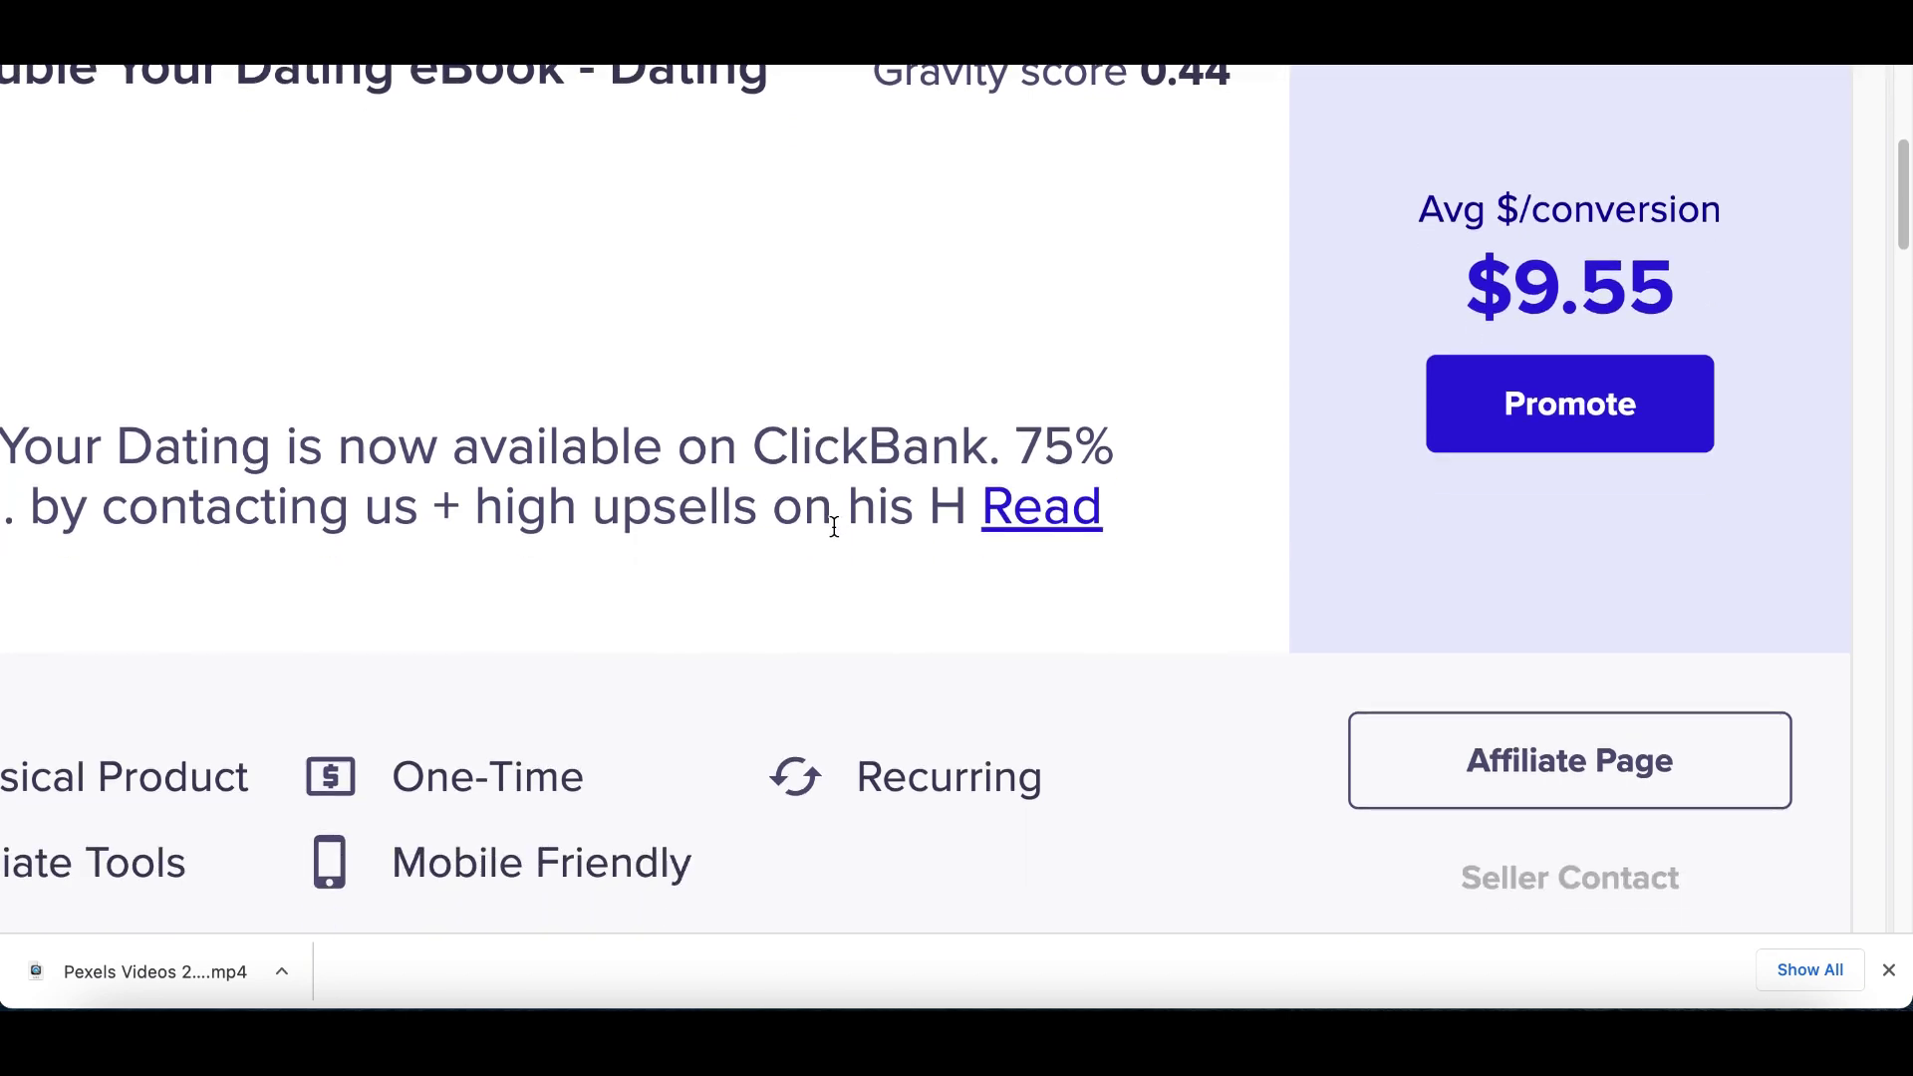
# Switch to ClickBank to review the dating offers, and look up "tips for single men" on Google
pyautogui.scroll(-13, 833, 526)
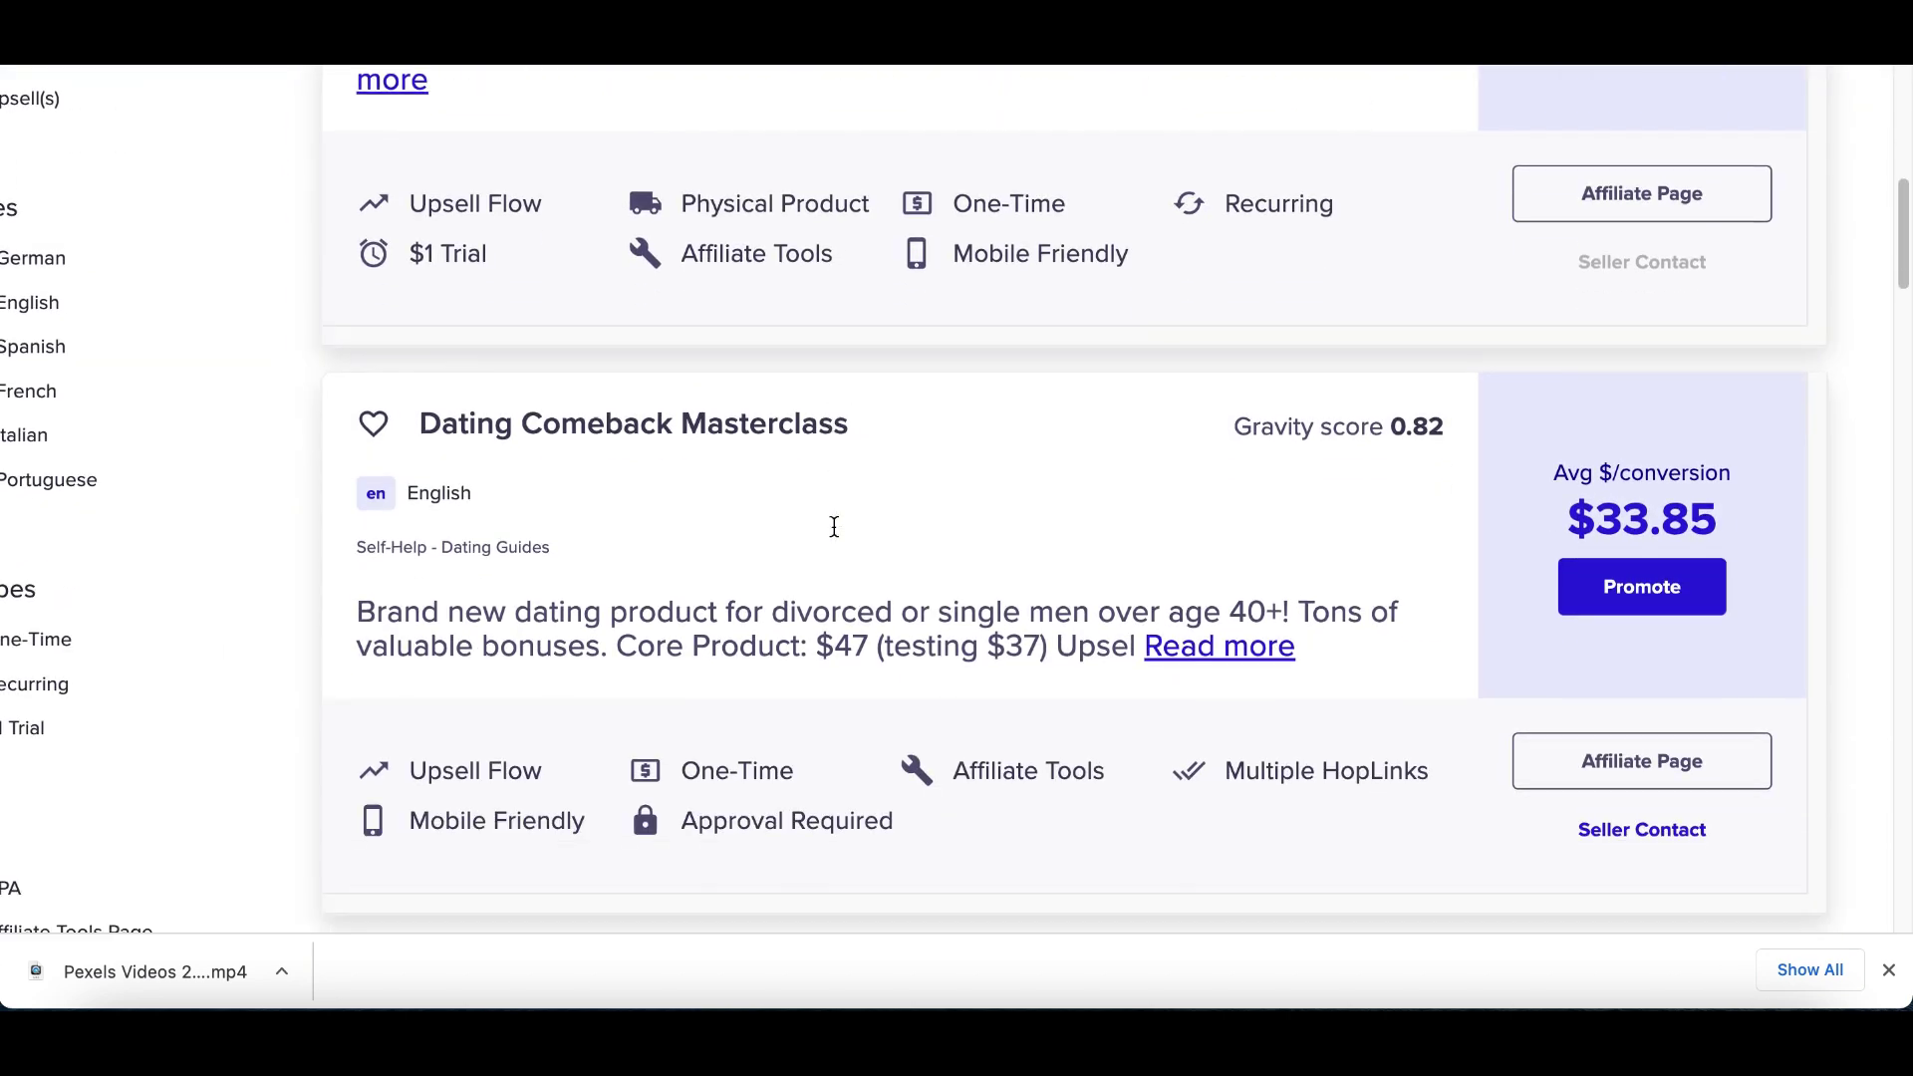
pyautogui.scroll(-4, 835, 529)
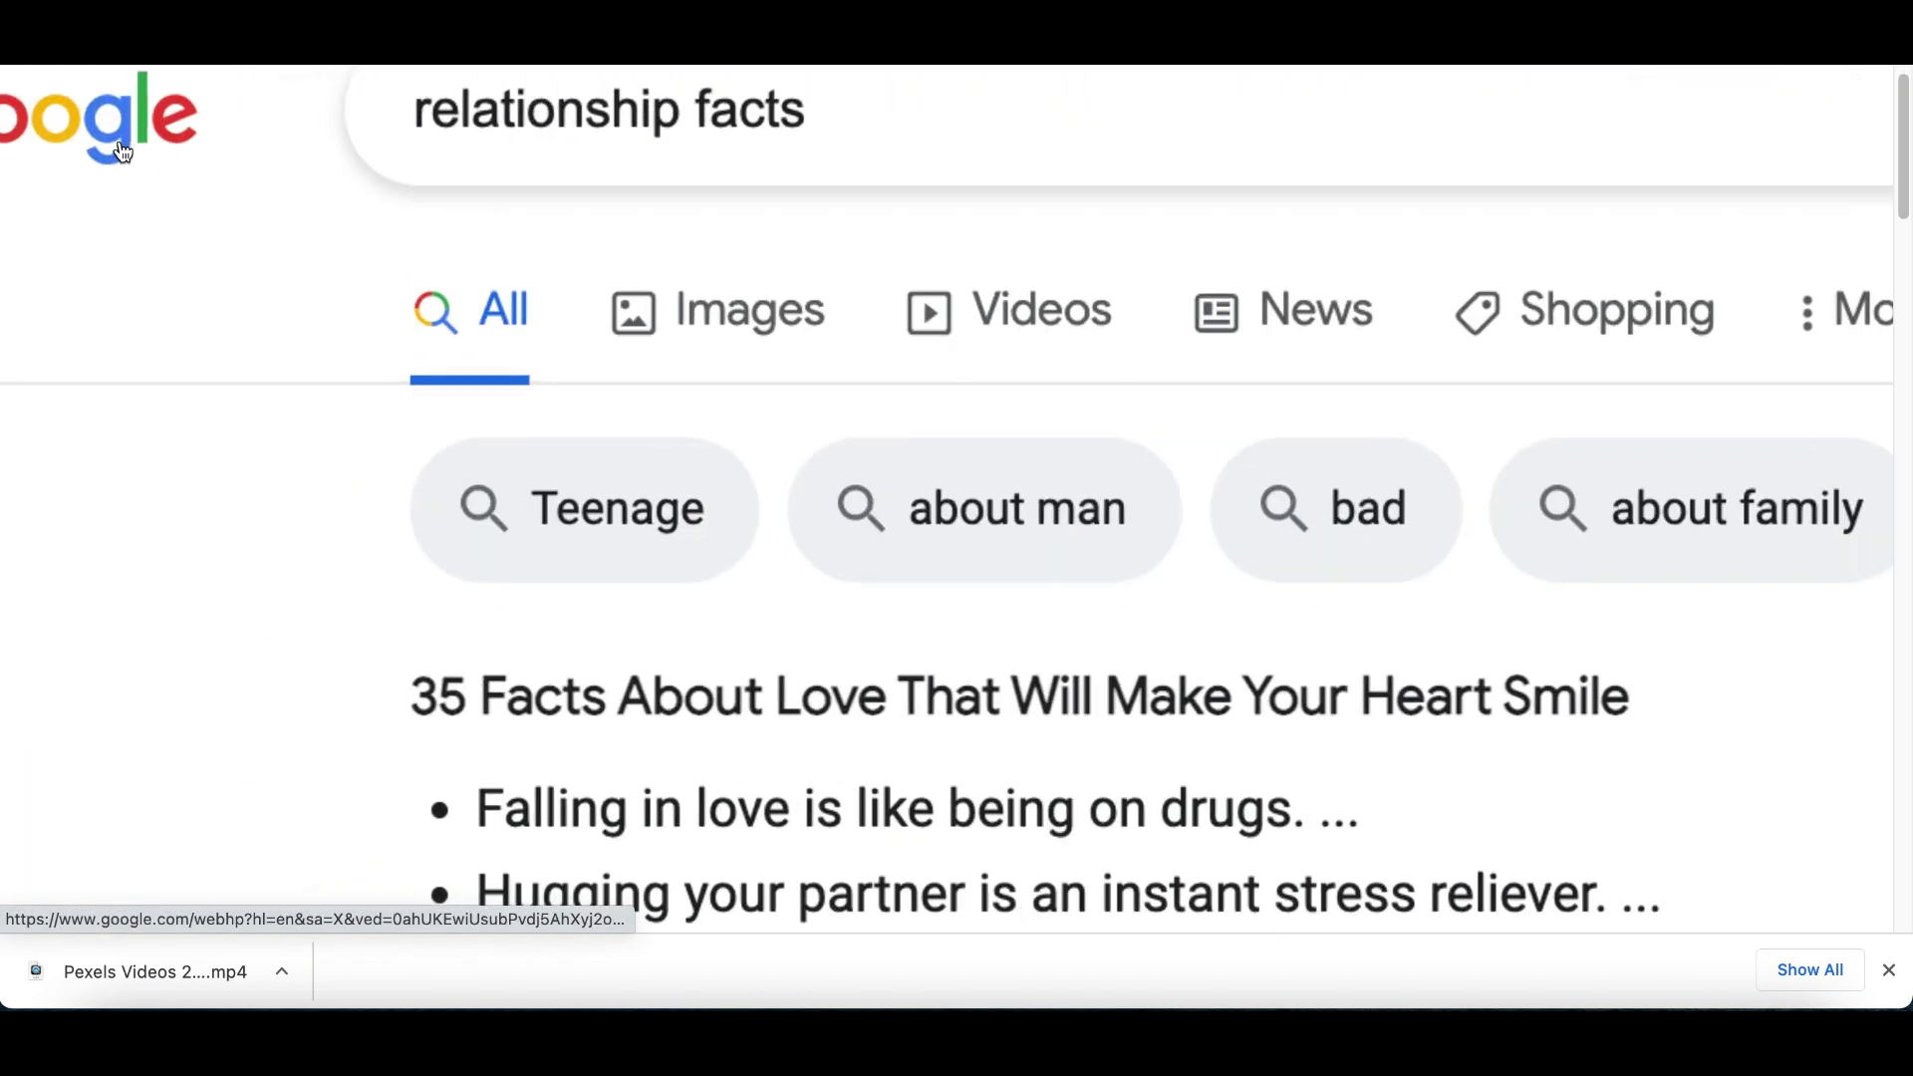
pyautogui.scroll(1, 123, 151)
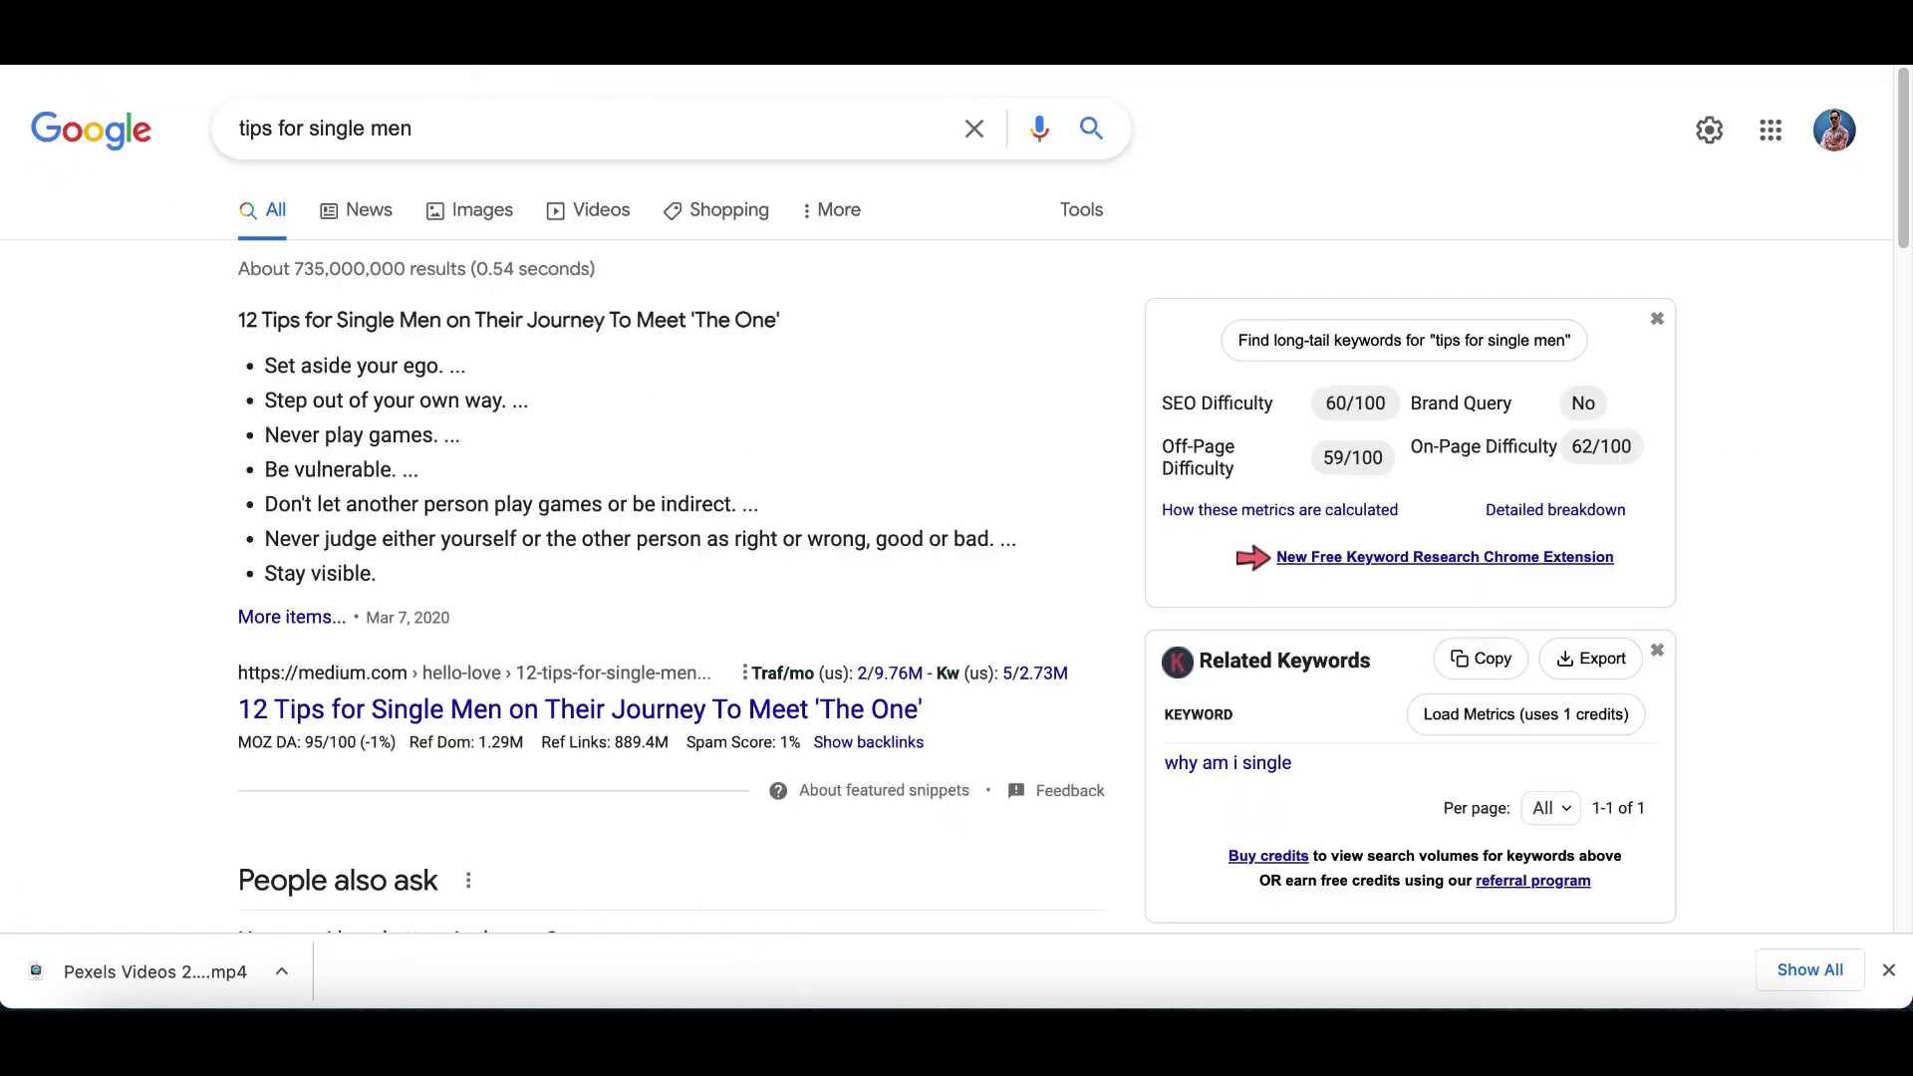
# Examine the Google results for "tips for single men" for short tips usable as video text
pyautogui.moveTo(262, 128); pyautogui.dragTo(386, 132)
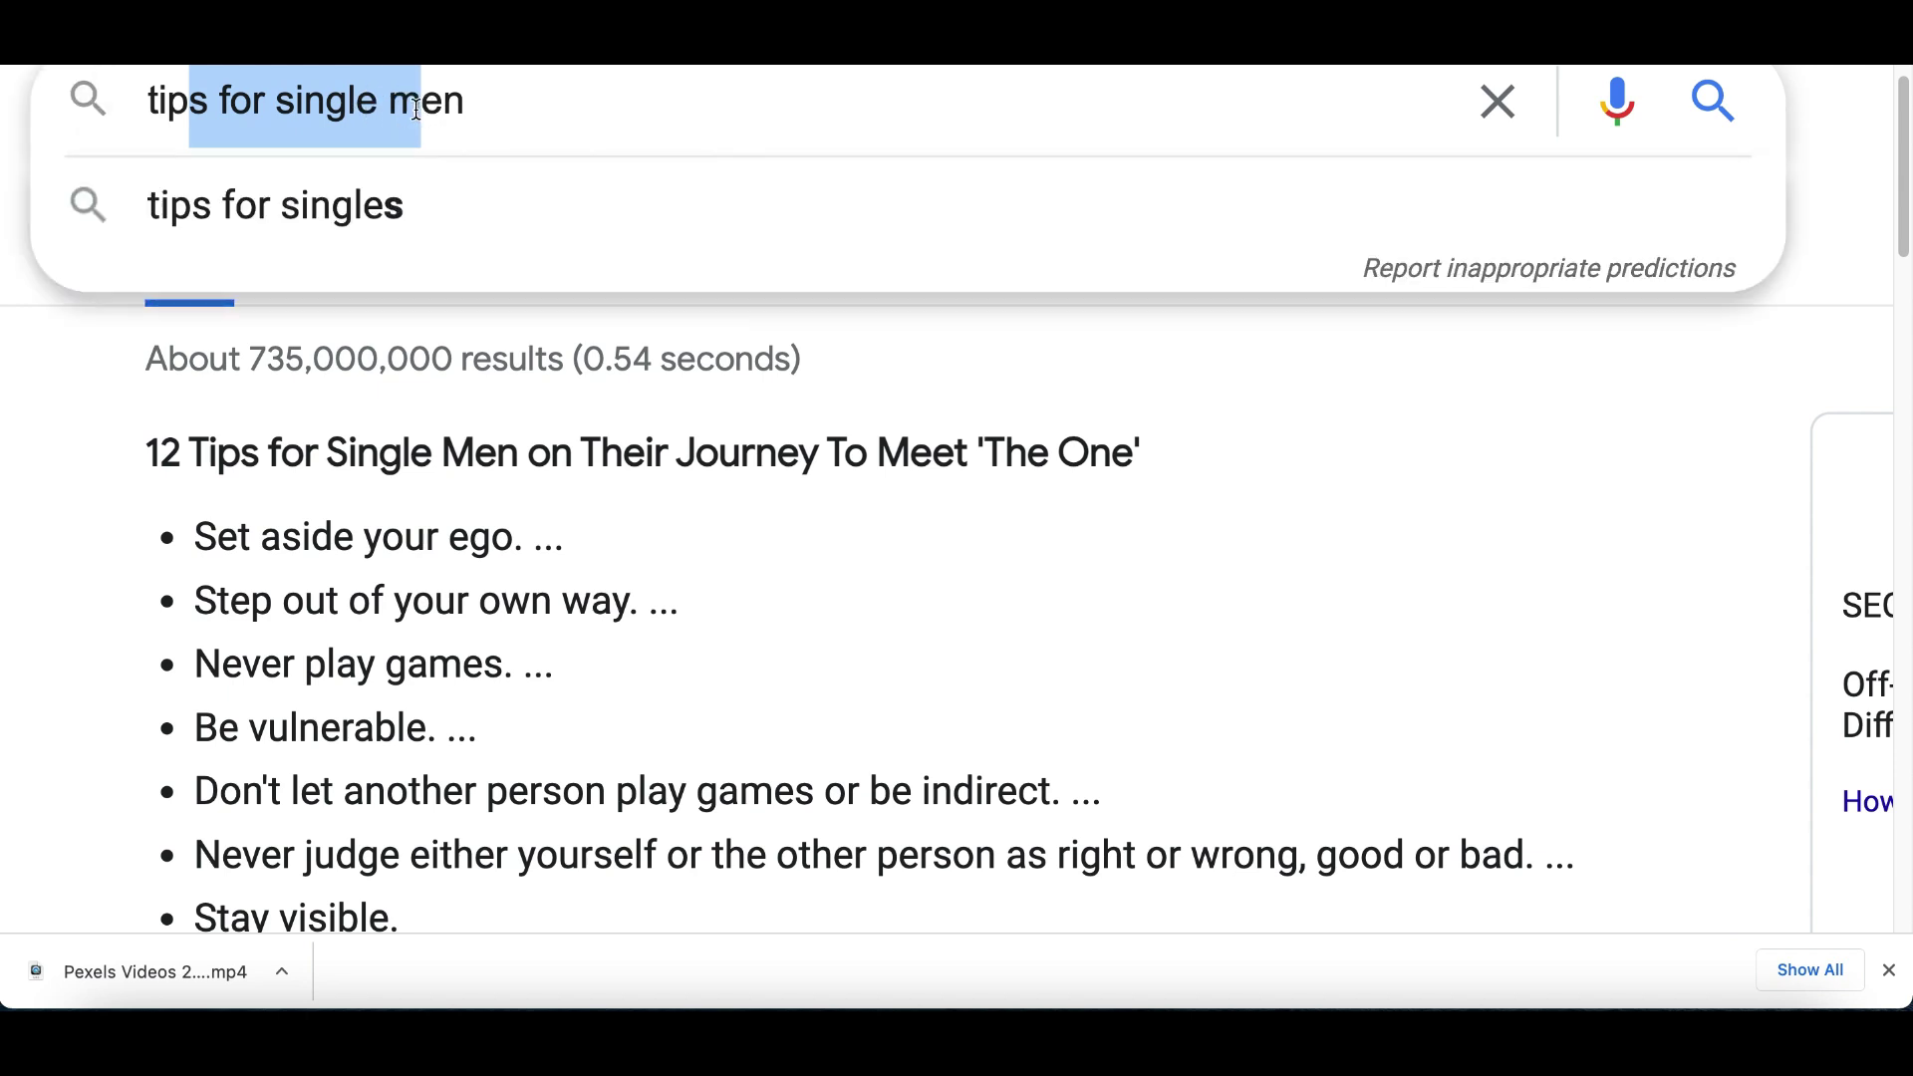
pyautogui.hscroll(-3, 64, 227)
pyautogui.scroll(-1, 64, 227)
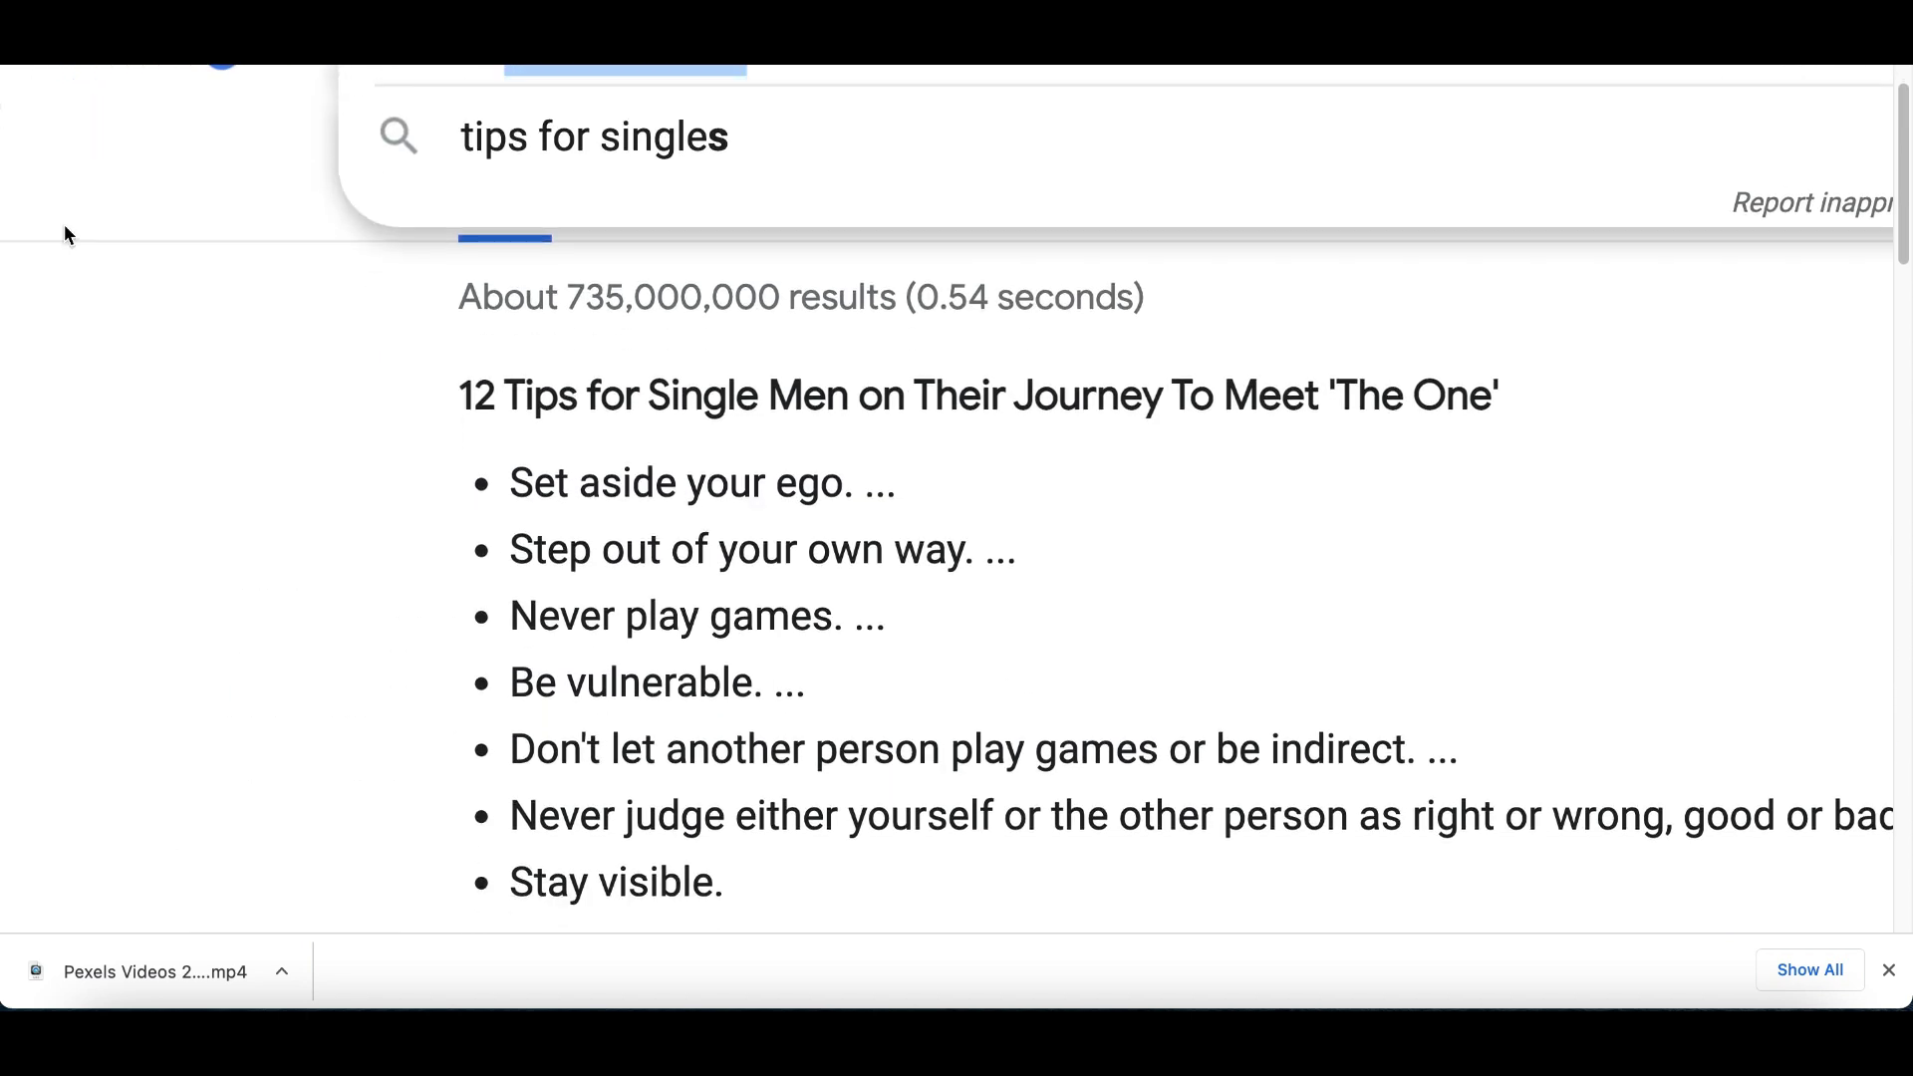
pyautogui.scroll(-2, 50, 236)
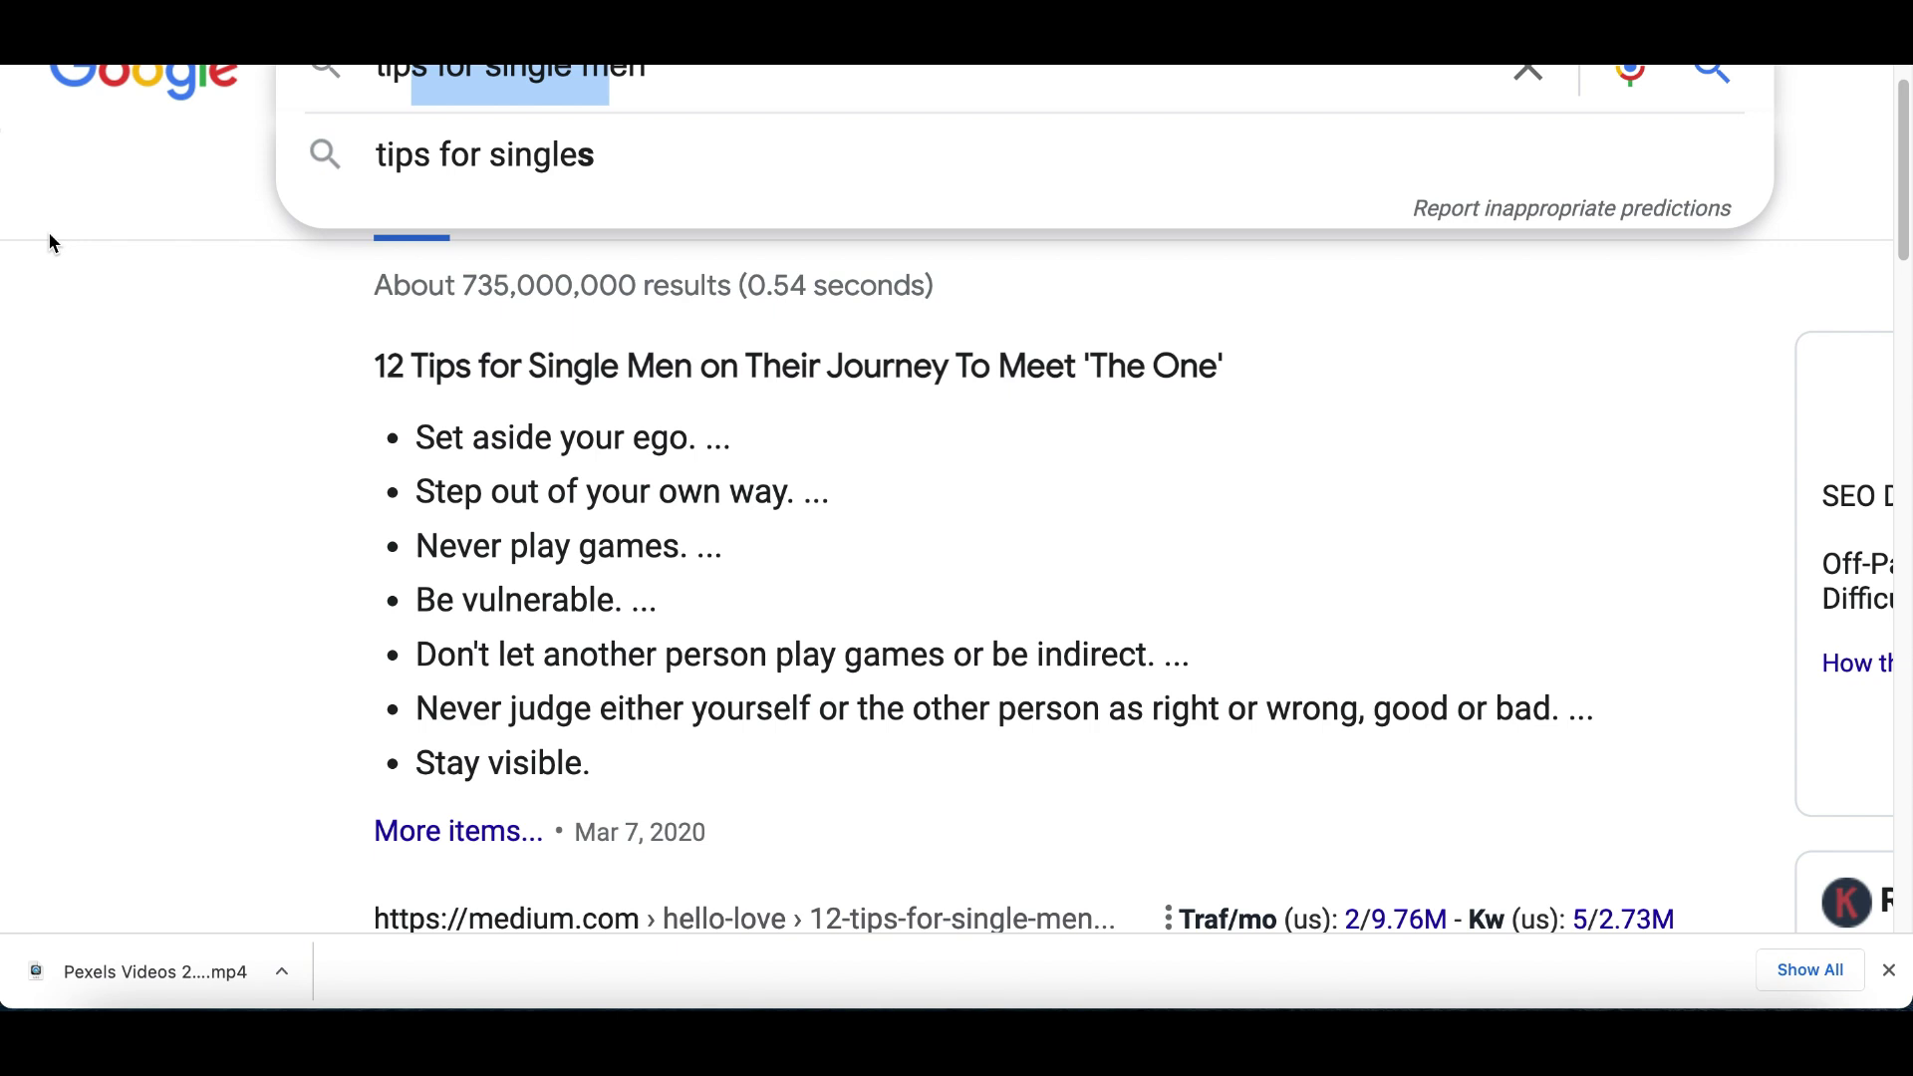
pyautogui.scroll(-1, 53, 243)
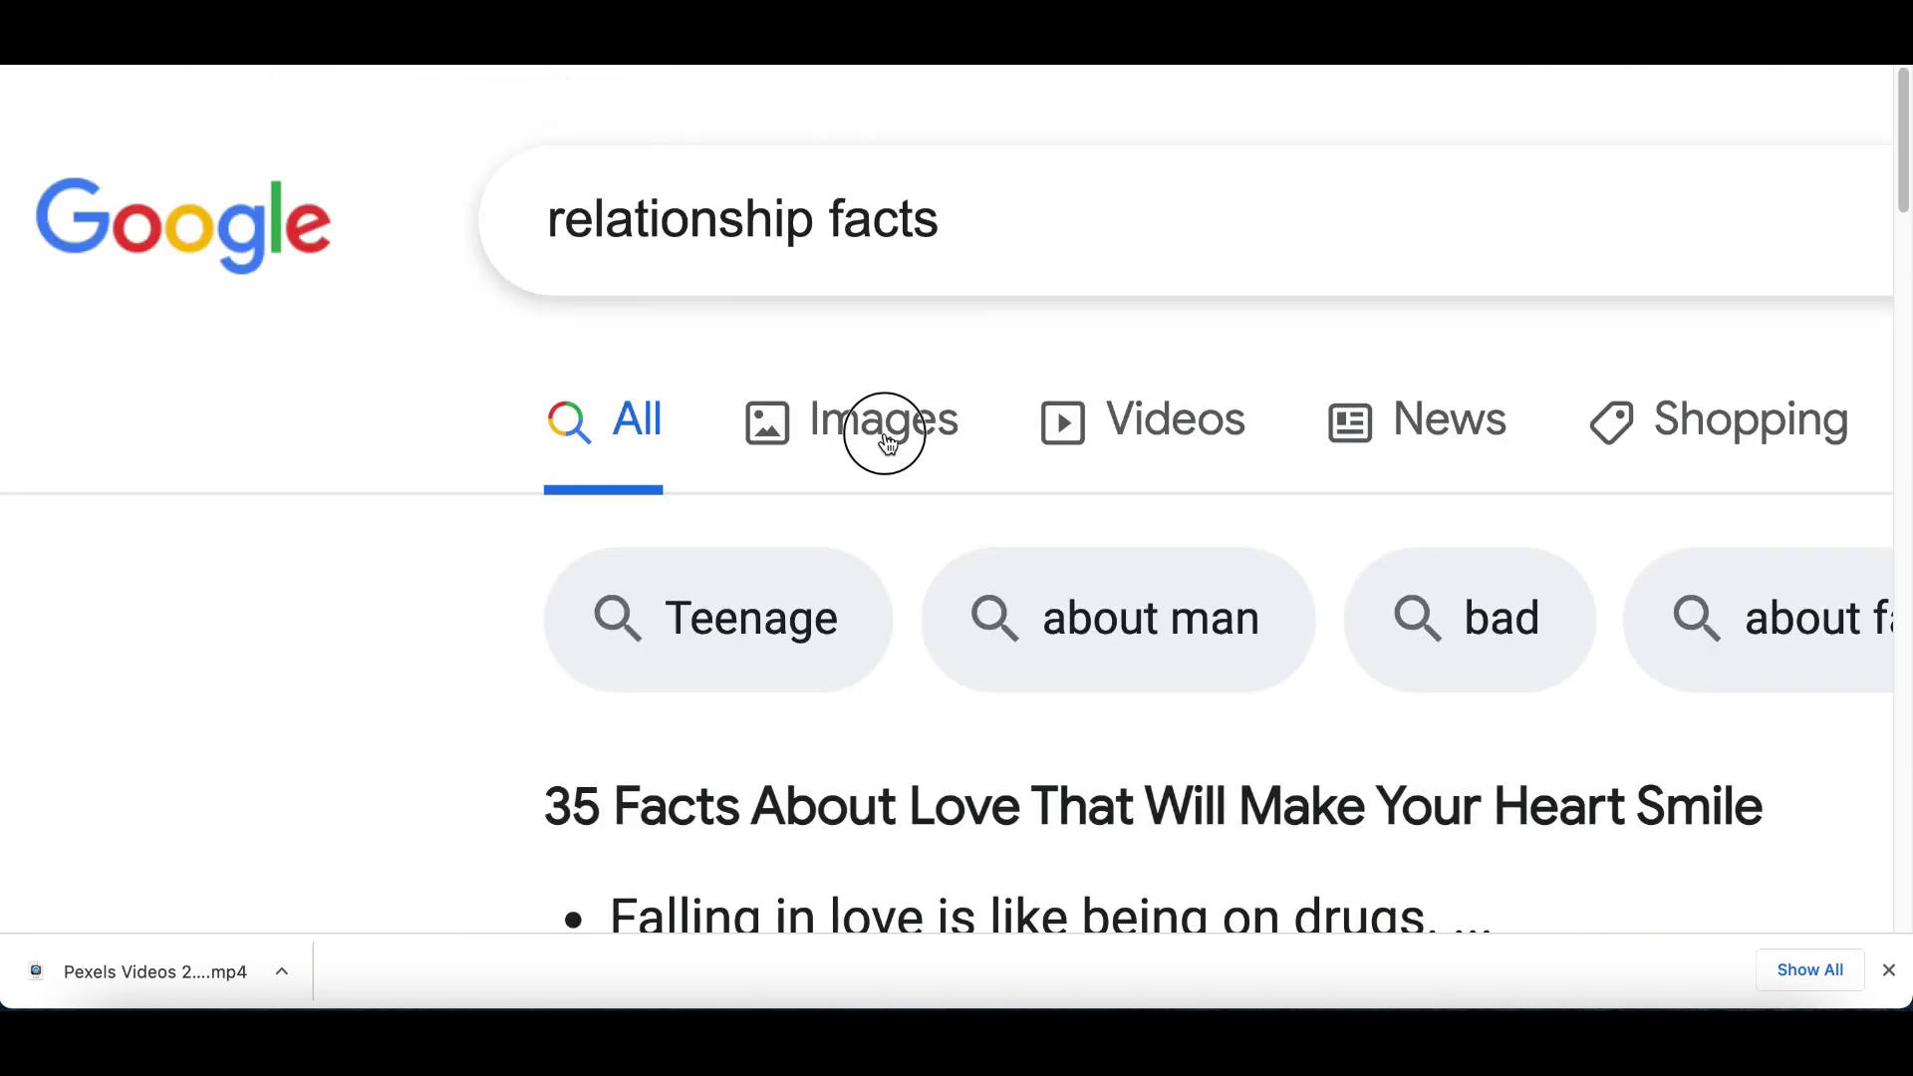
# Look up "relationship facts" on Google and browse the image results for short facts usable as video text
pyautogui.click(884, 432)
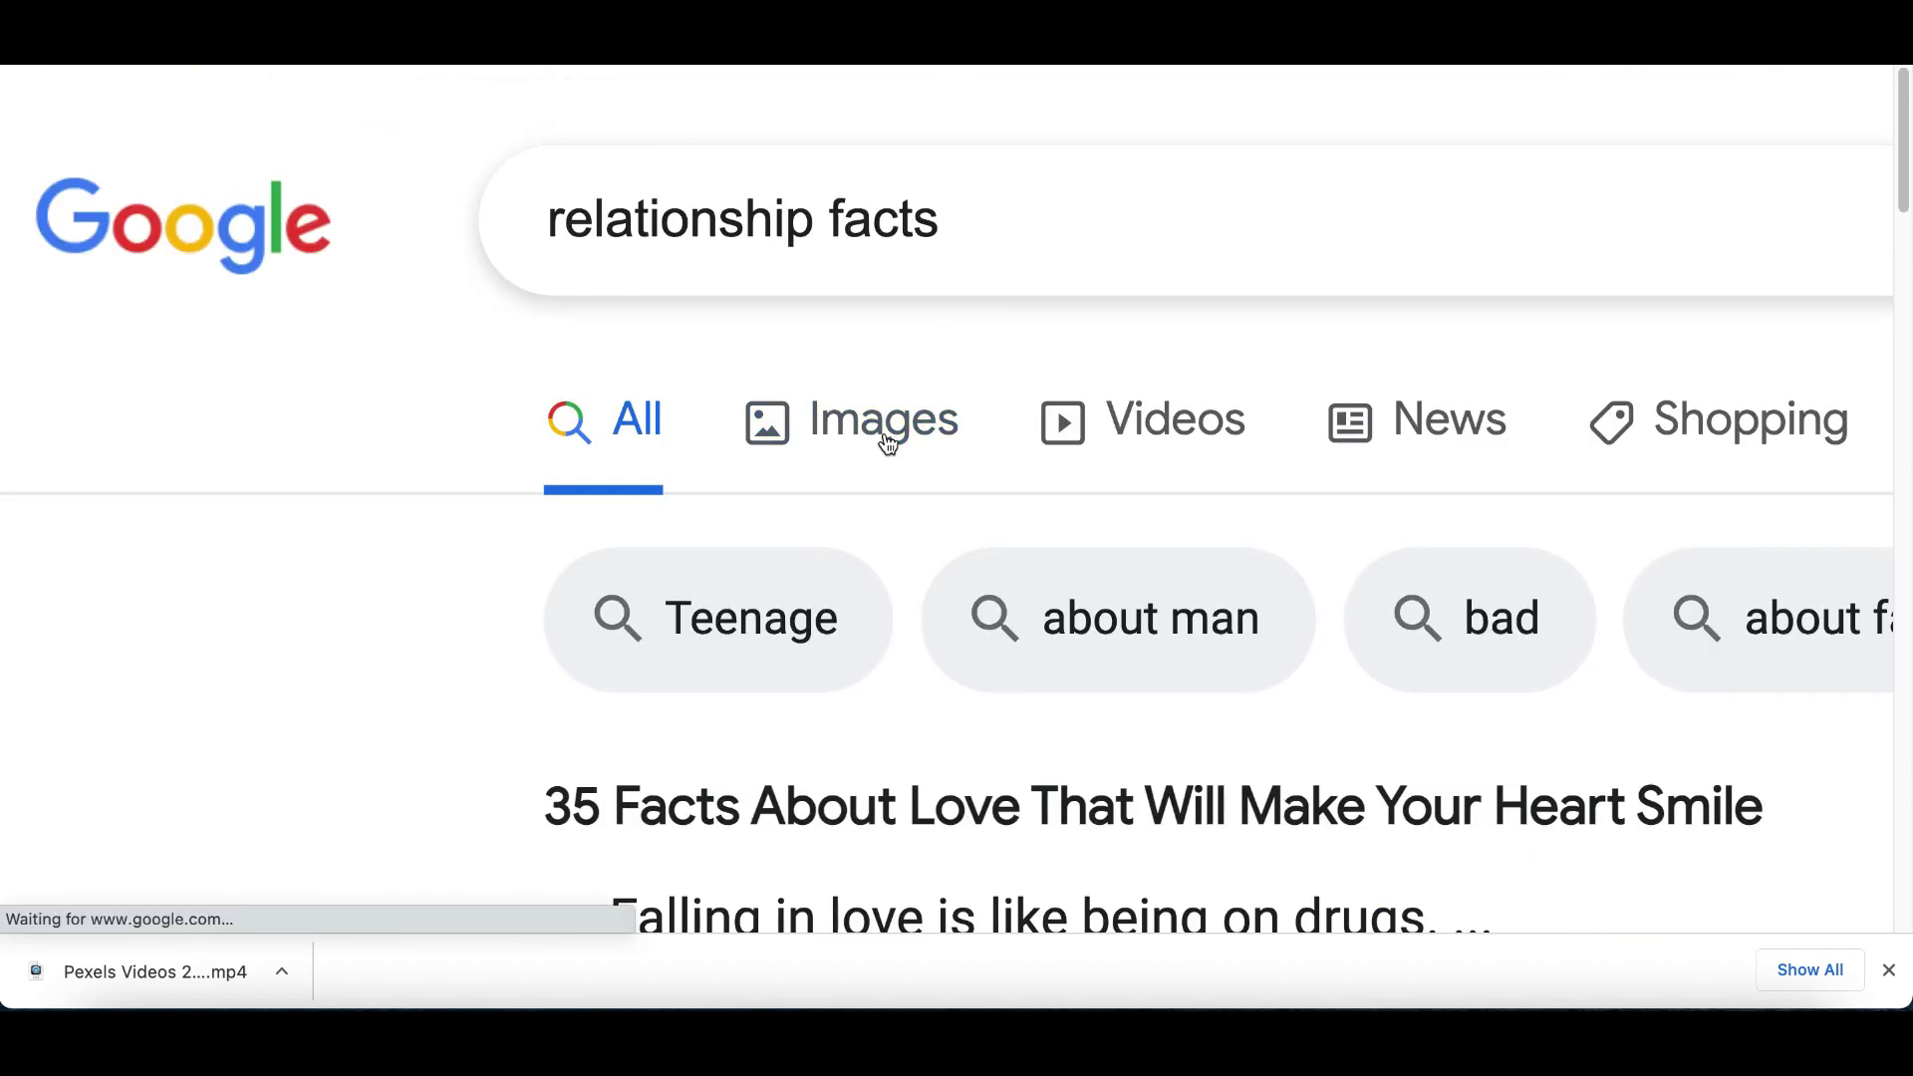
pyautogui.scroll(-2, 959, 623)
pyautogui.scroll(-1, 959, 623)
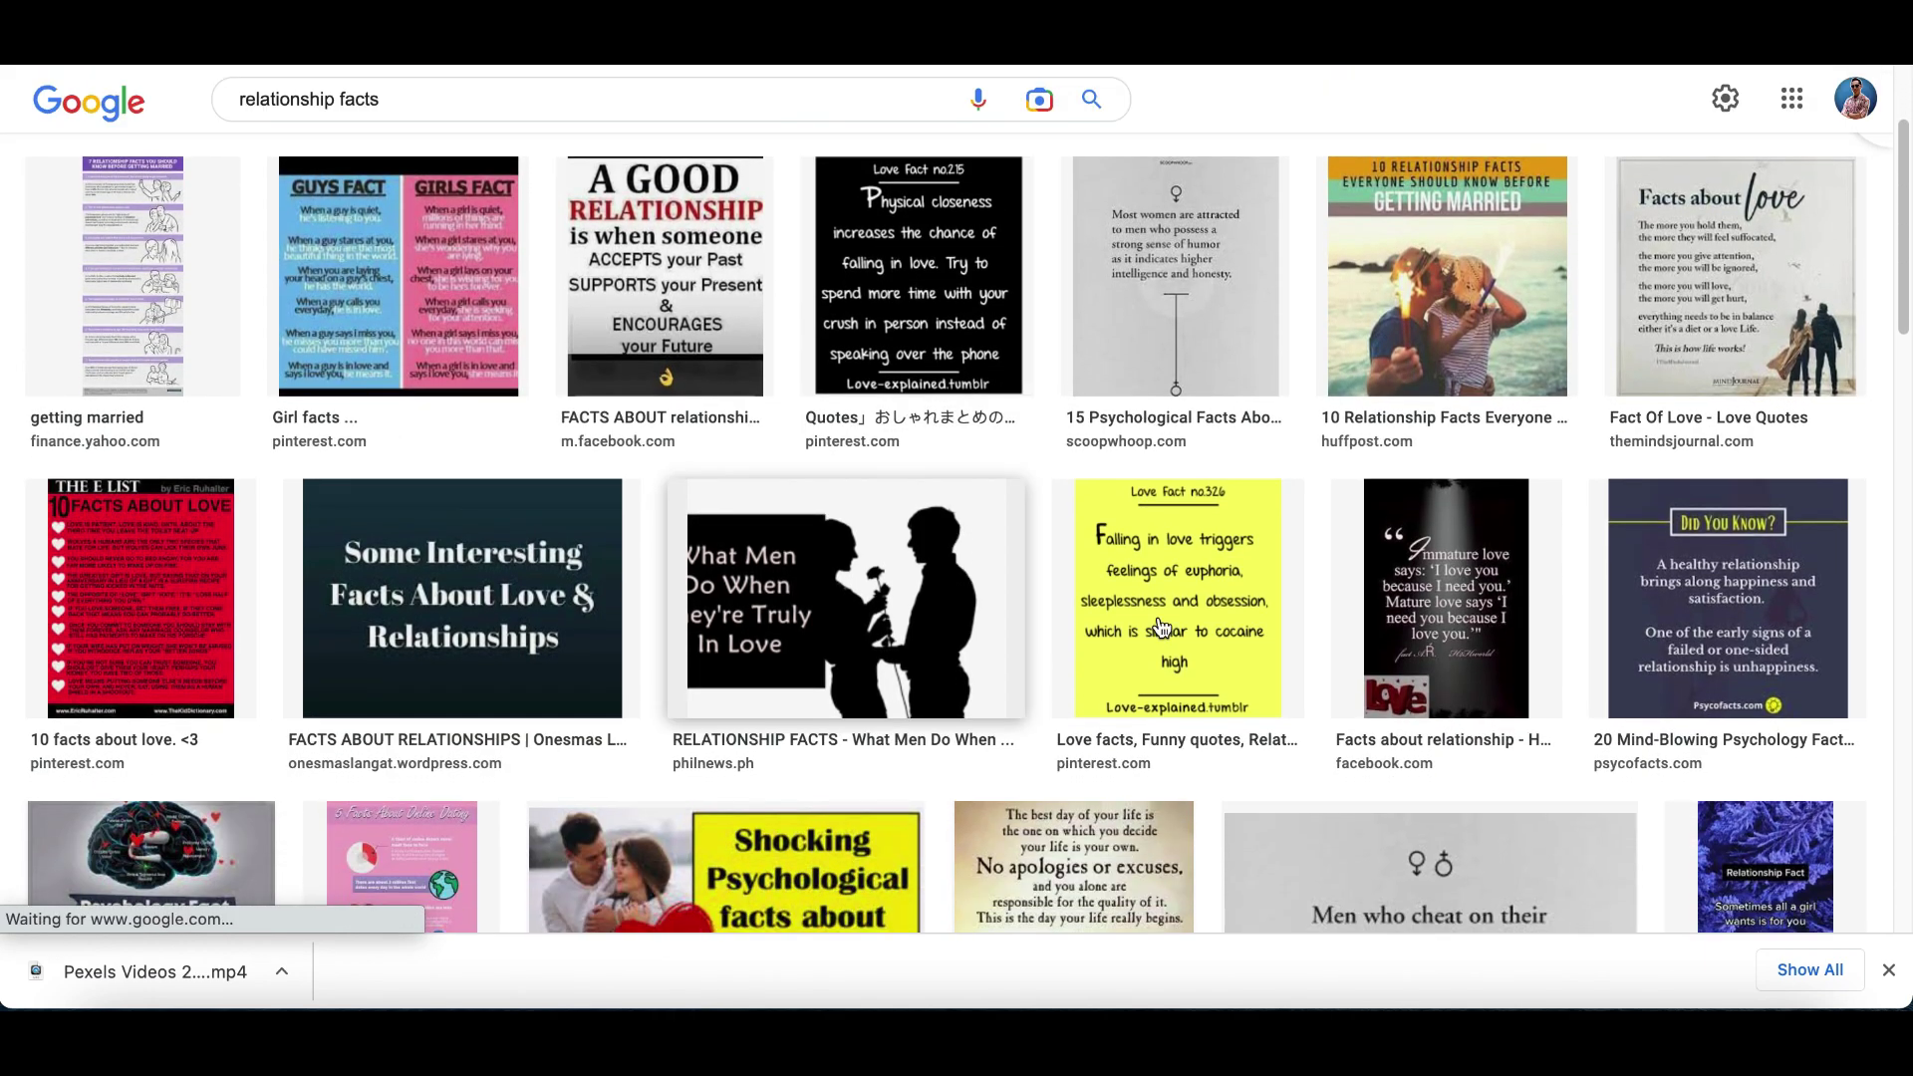
pyautogui.scroll(3, 1432, 666)
pyautogui.hscroll(5, 1435, 669)
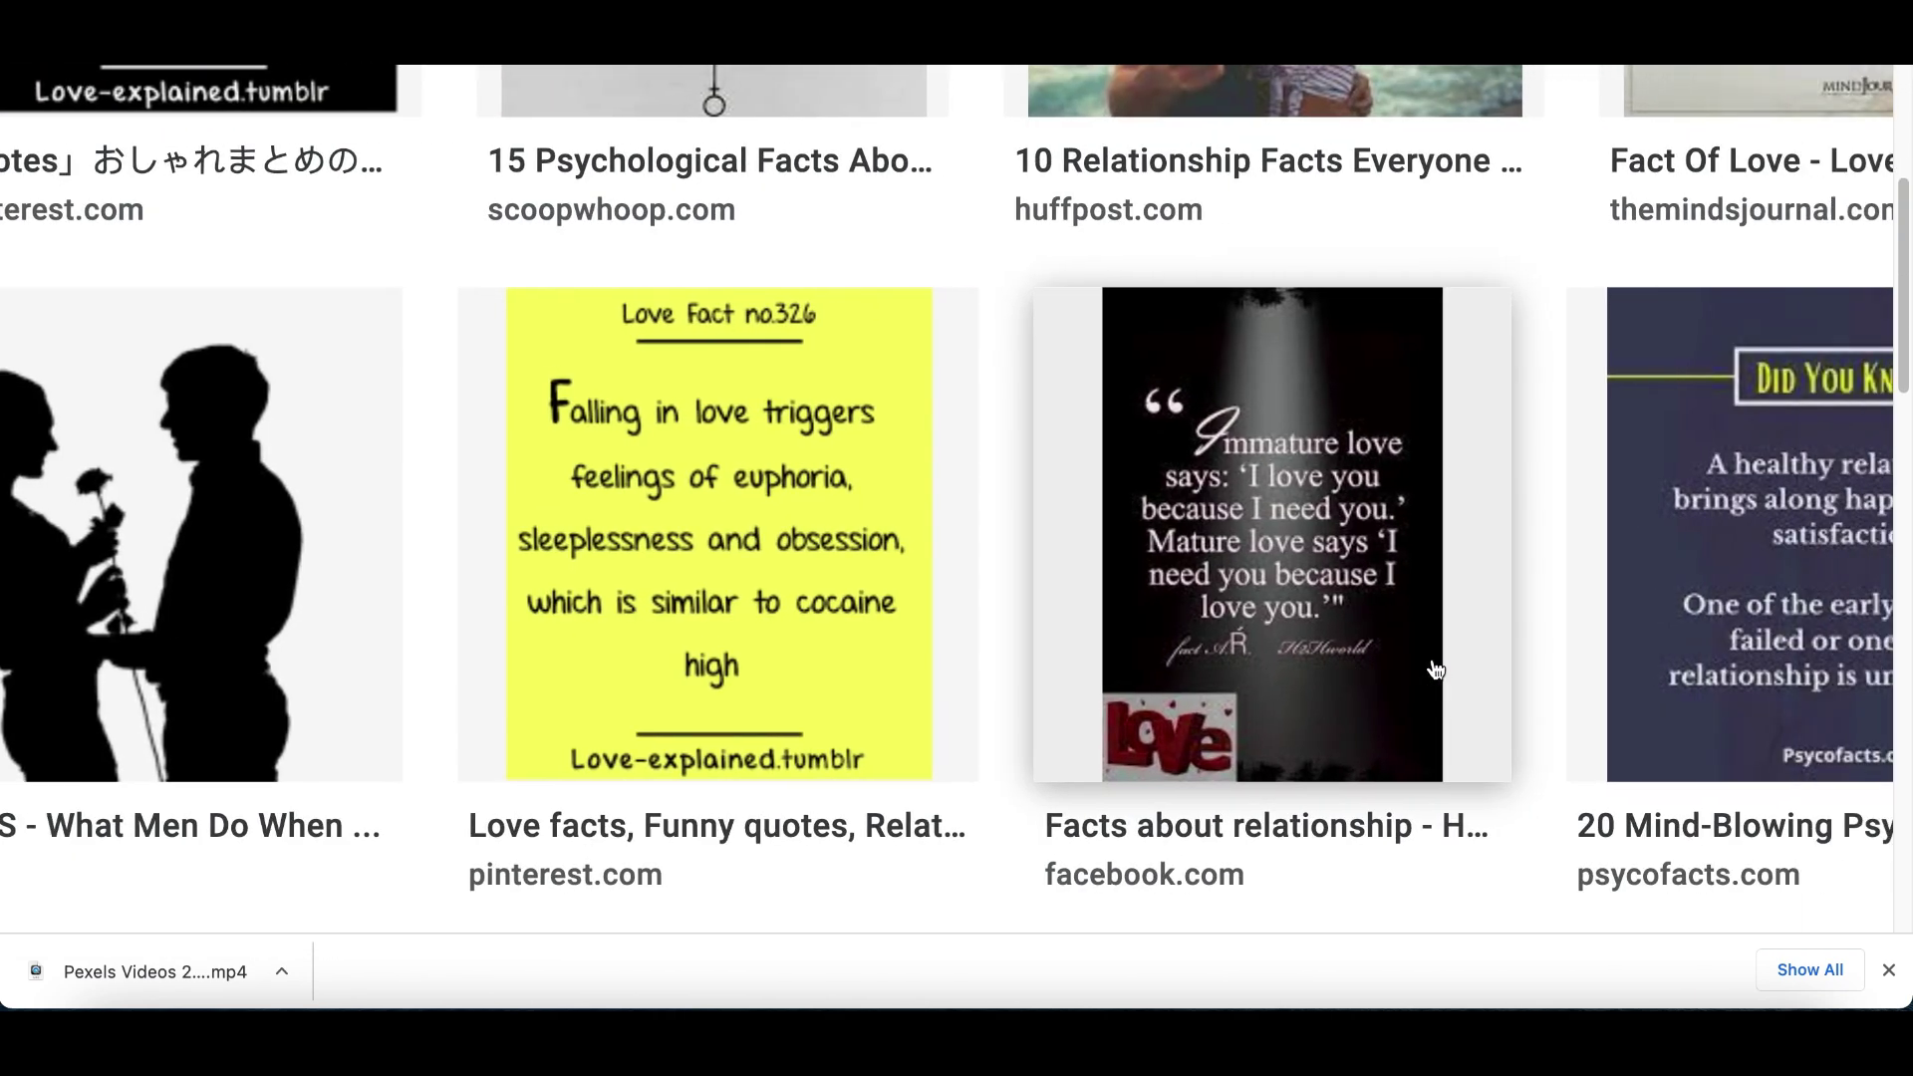
pyautogui.scroll(-2, 1434, 669)
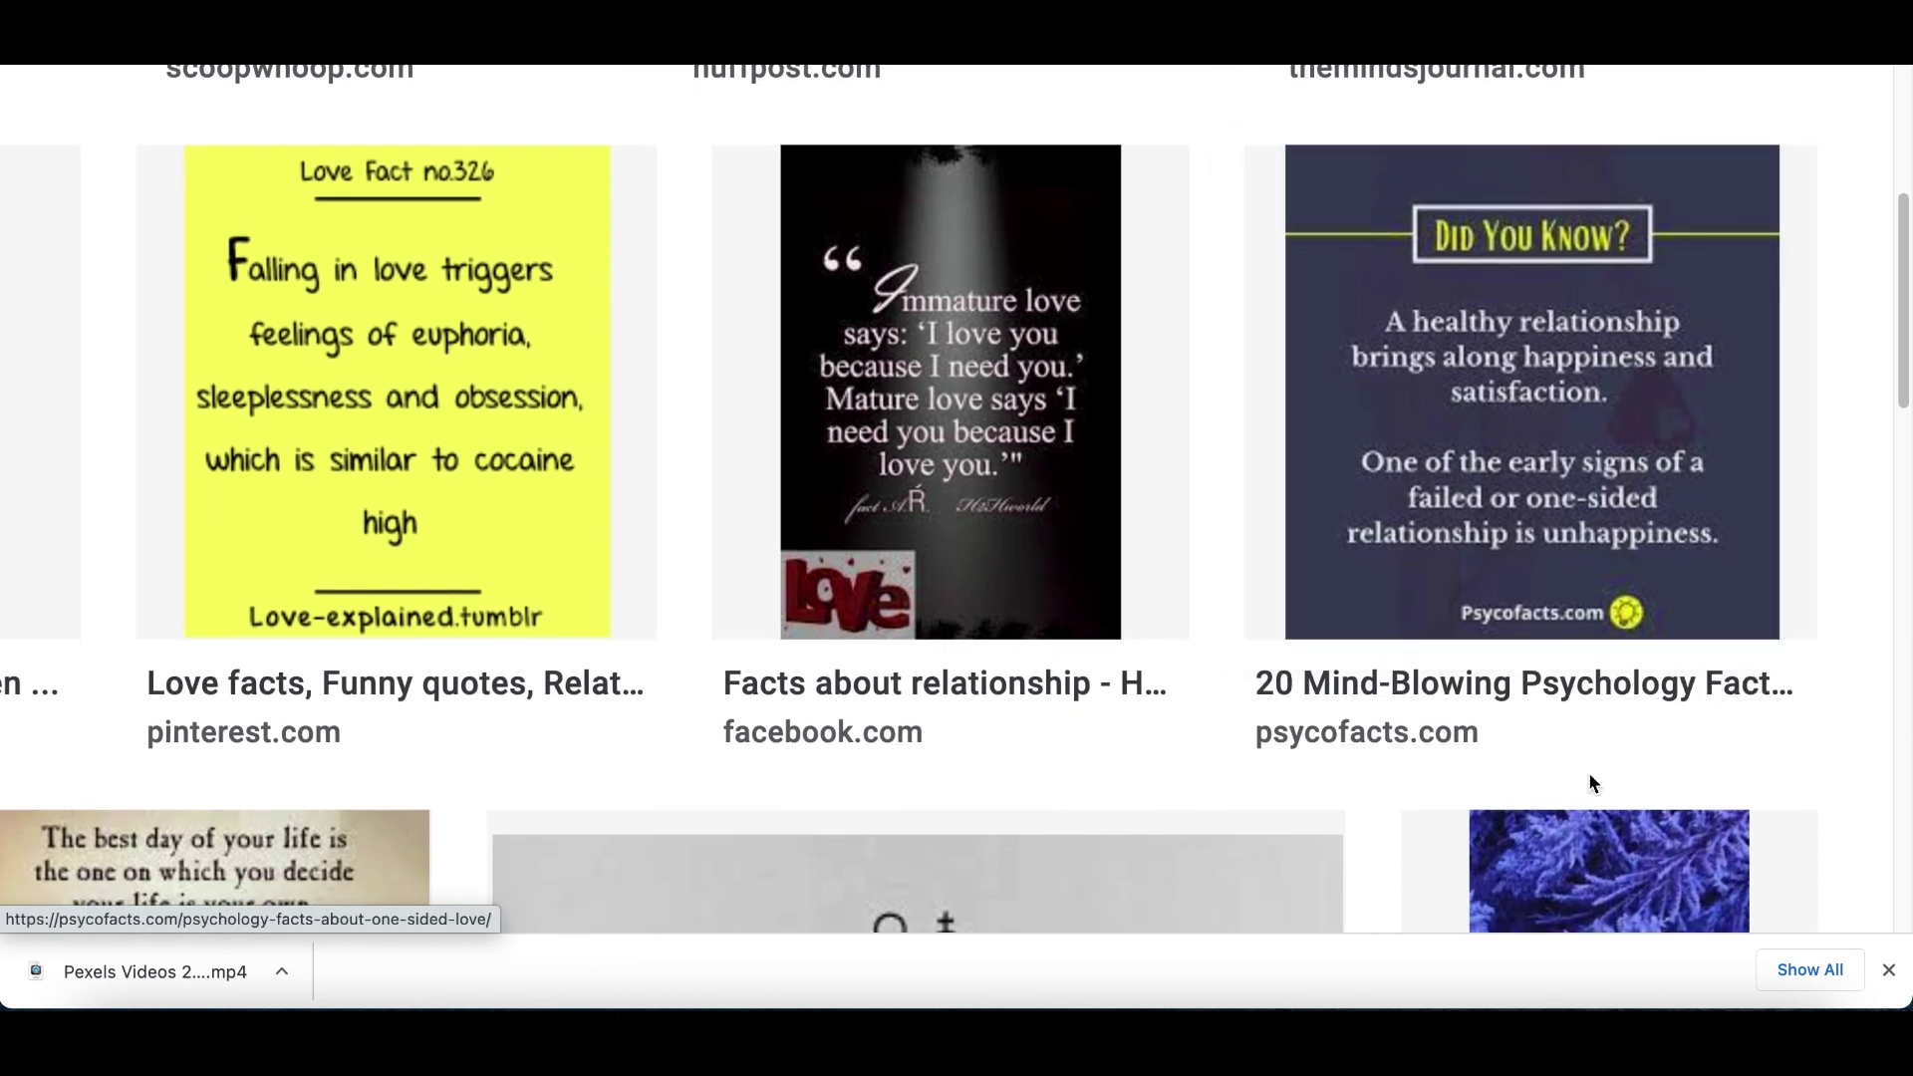
pyautogui.scroll(-4, 1356, 626)
pyautogui.scroll(-8, 1356, 626)
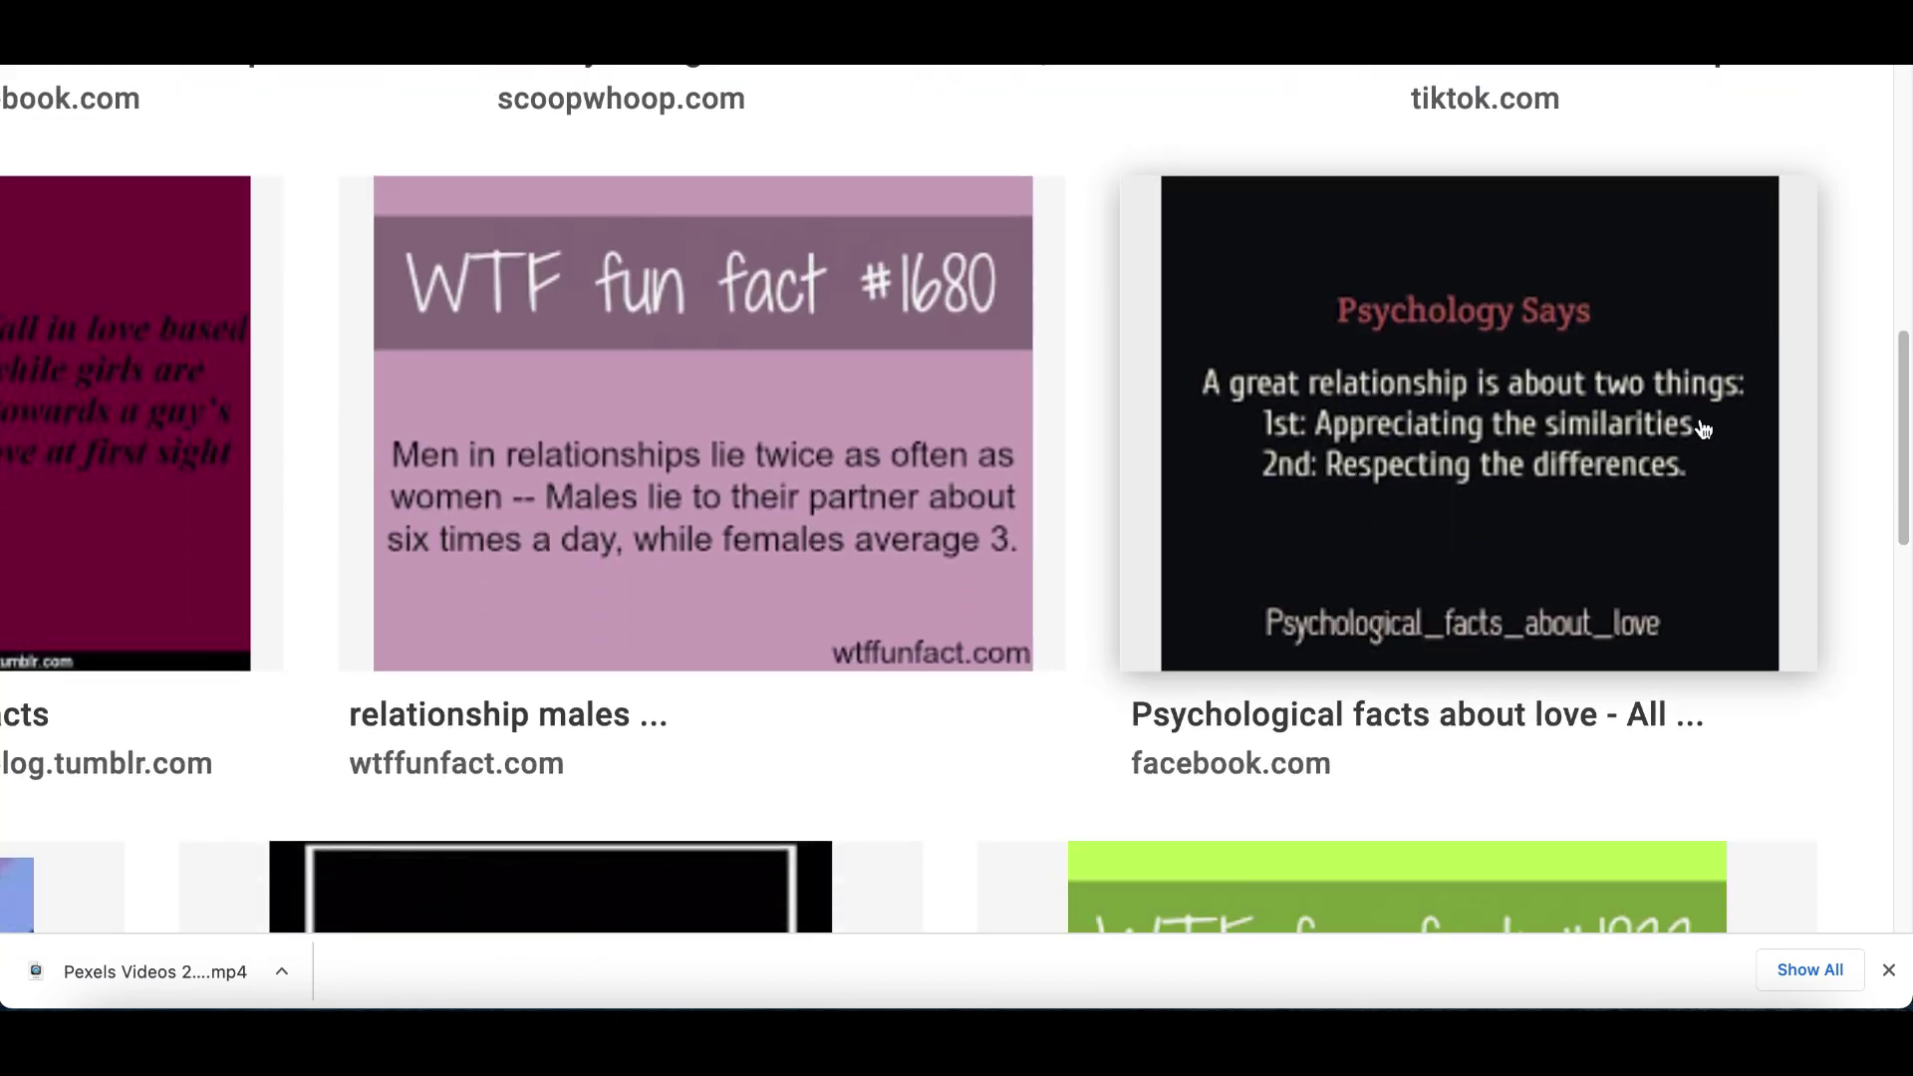
# Examine the "Psychology Says" image about great relationships and the neighbouring "WTF fun fact #1680" image
pyautogui.scroll(3, 1701, 428)
pyautogui.hscroll(1, 1702, 428)
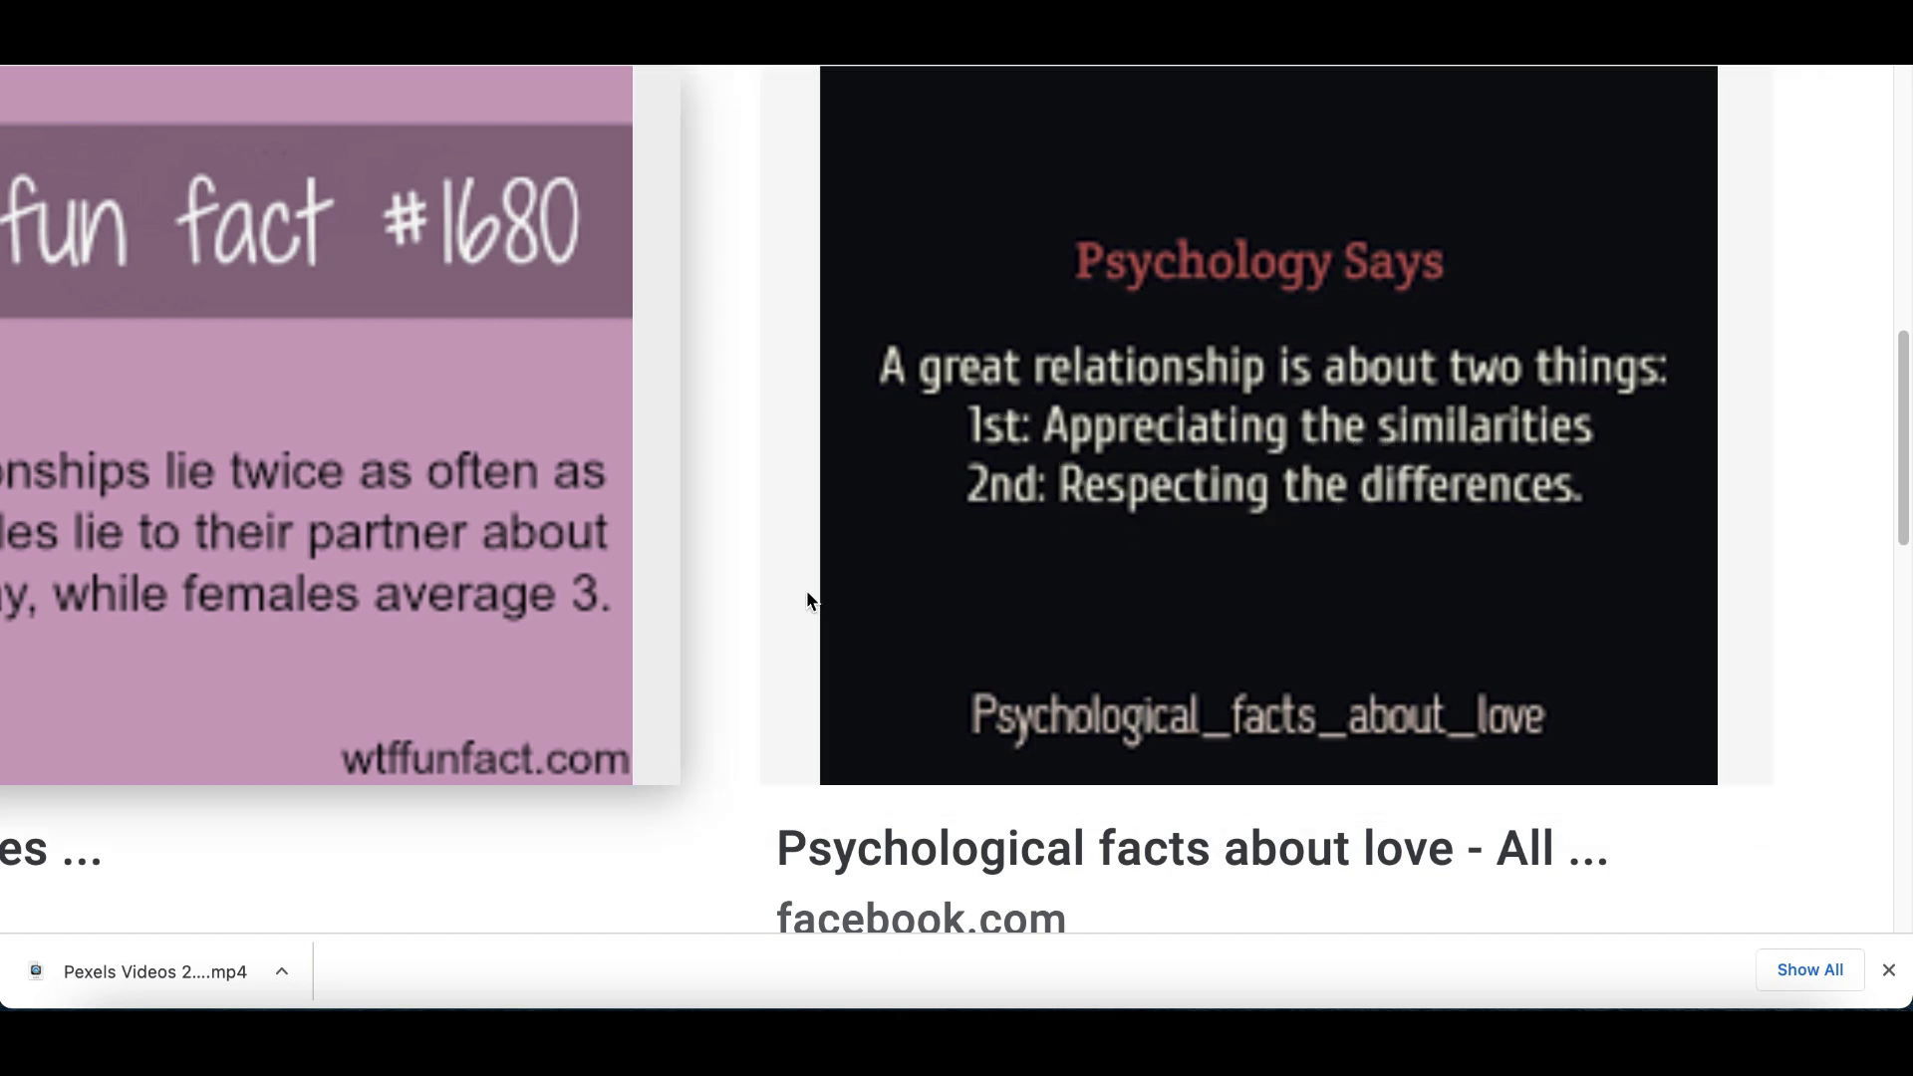
pyautogui.scroll(-3, 1226, 504)
pyautogui.scroll(3, 1227, 504)
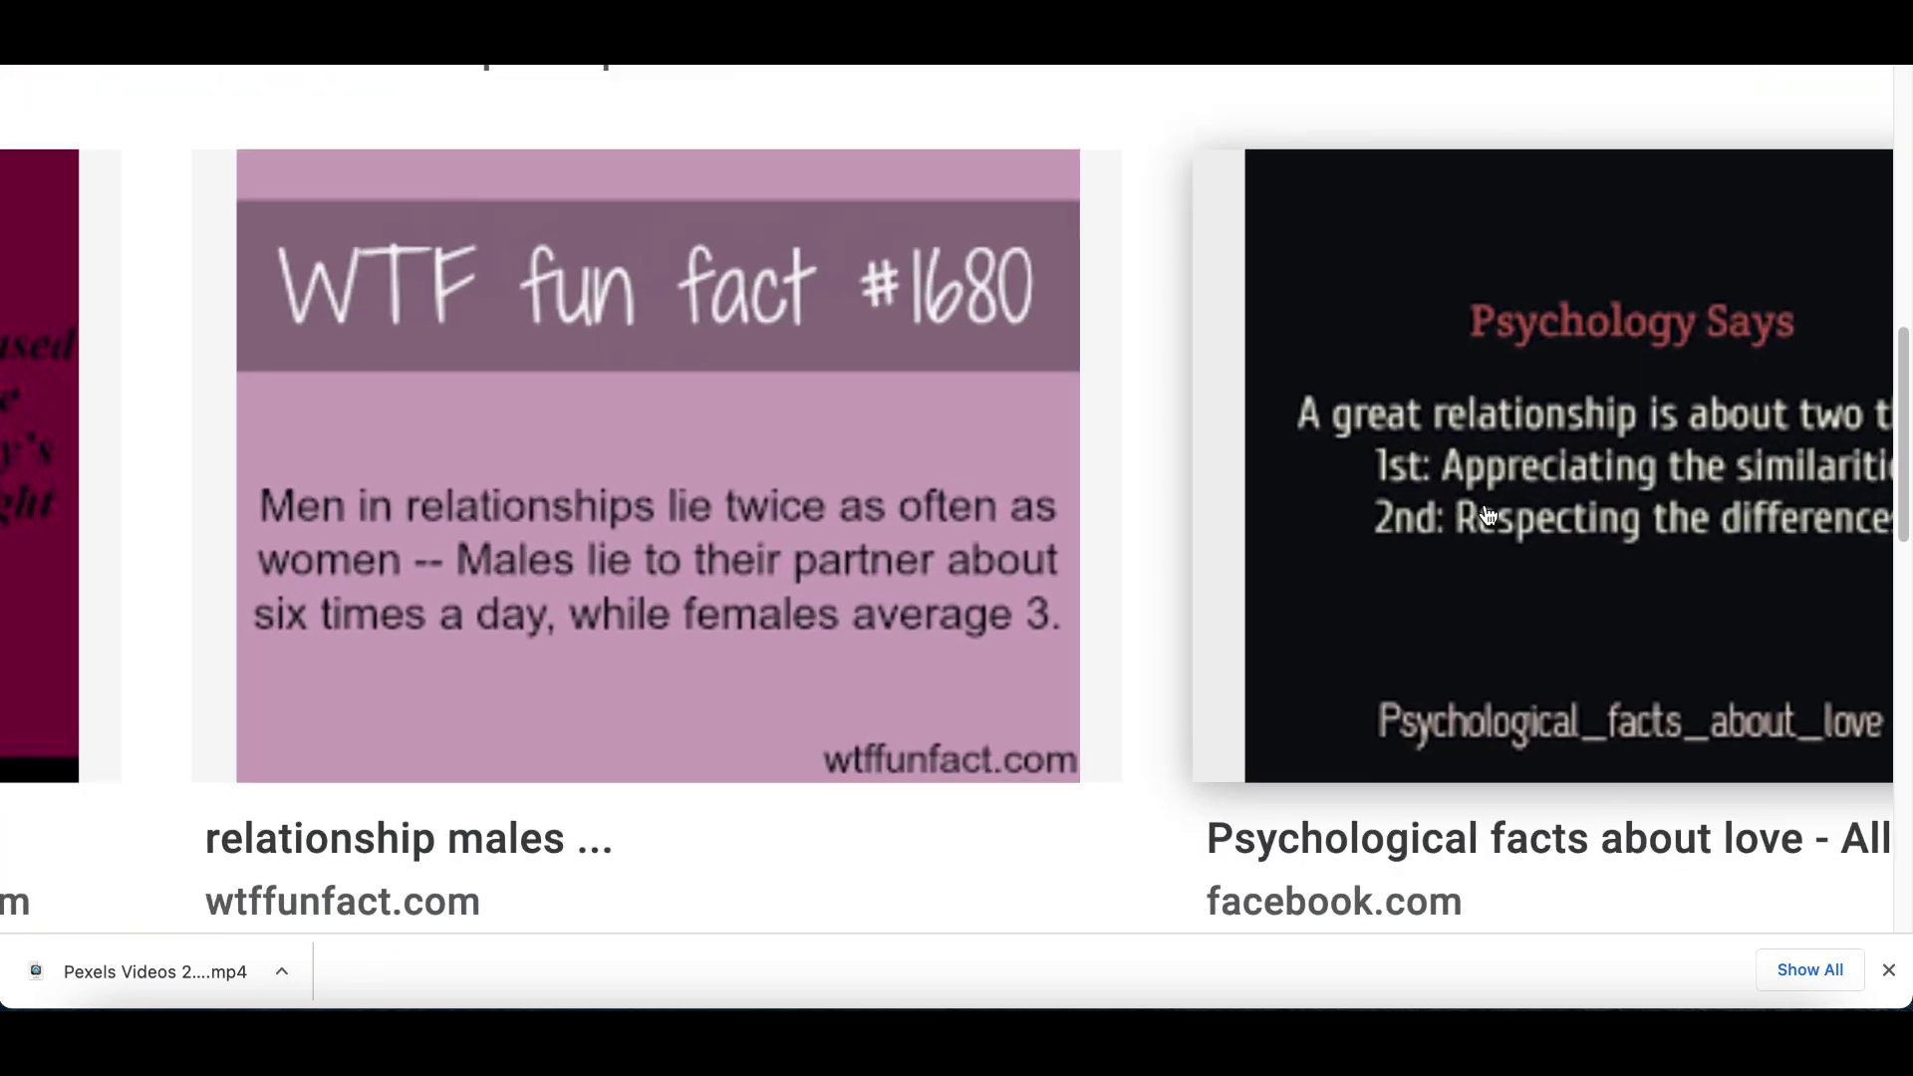
pyautogui.hscroll(4, 1484, 512)
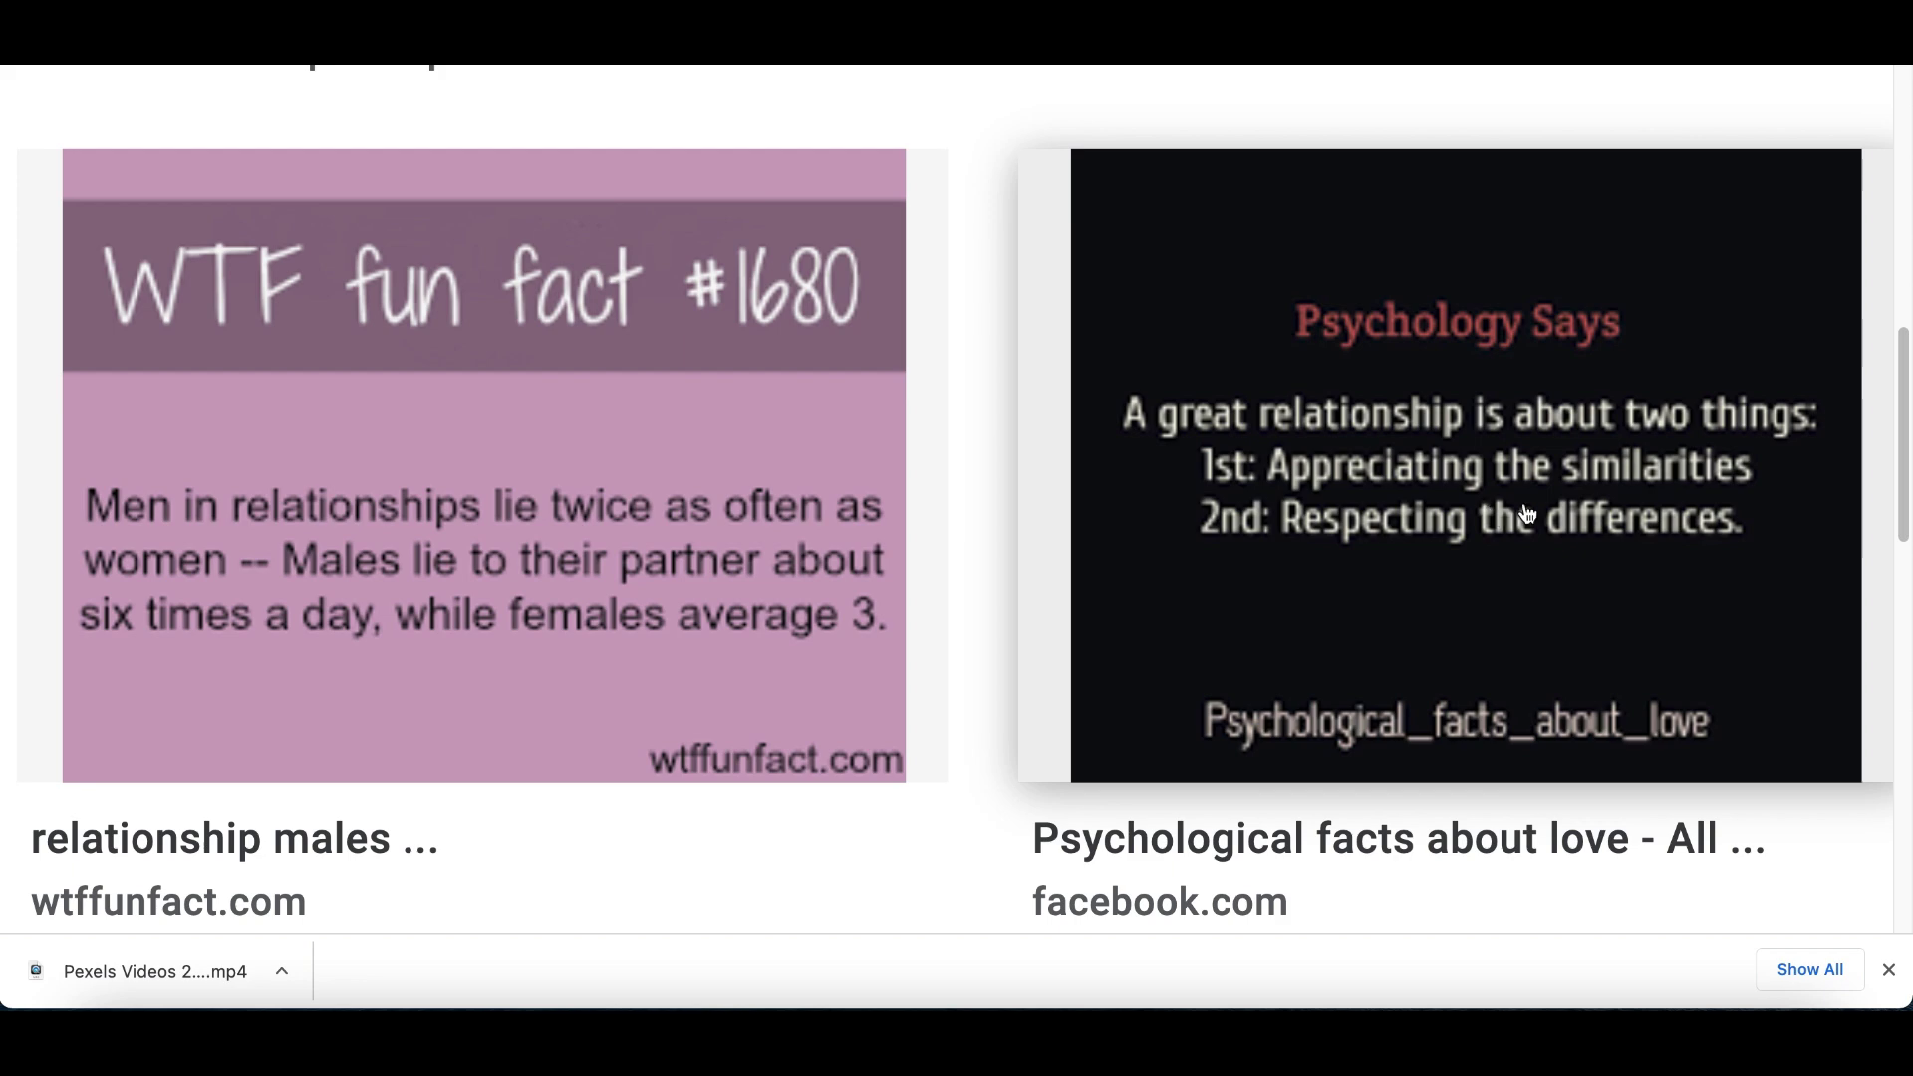
# Switch to Canva and review the "Psychology Says" title and the relationship texts over the cliff video
pyautogui.scroll(2, 1611, 495)
pyautogui.hscroll(4, 1580, 461)
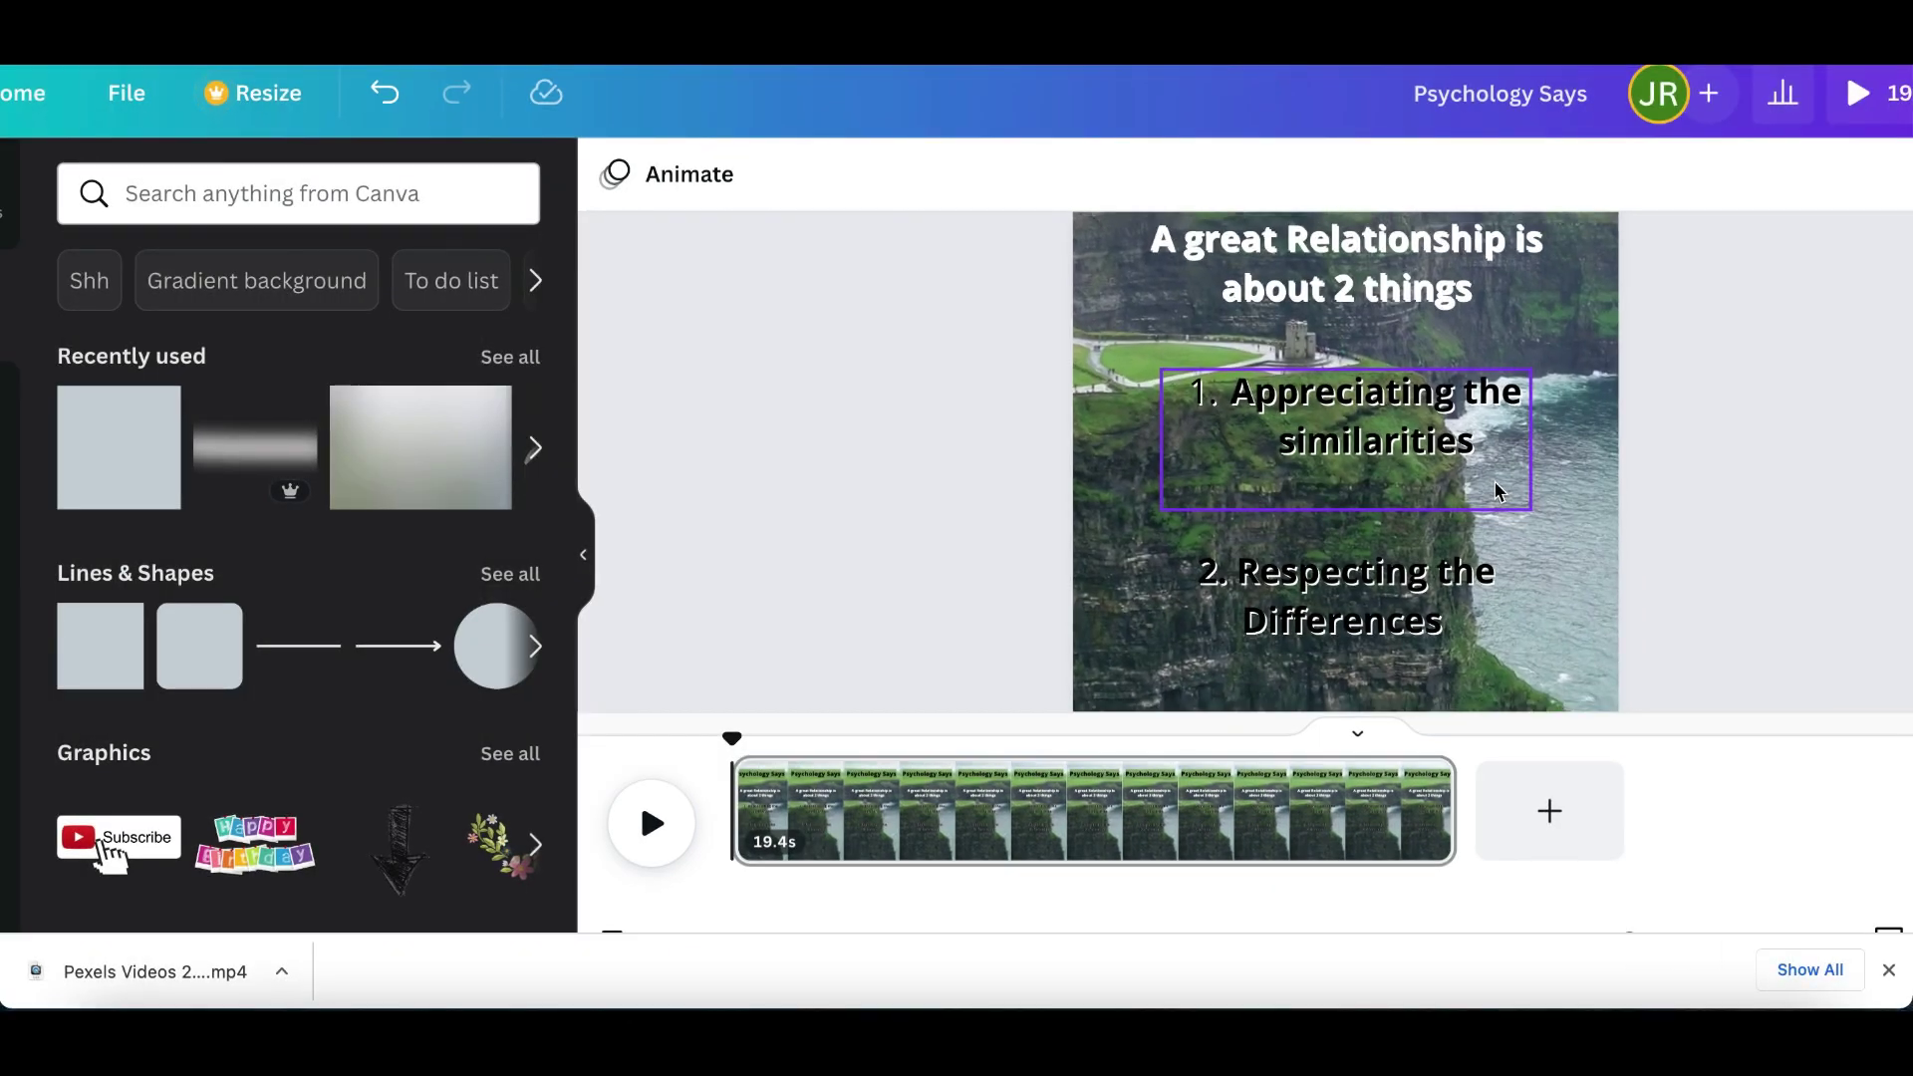
pyautogui.hscroll(3, 1495, 493)
pyautogui.scroll(3, 1495, 493)
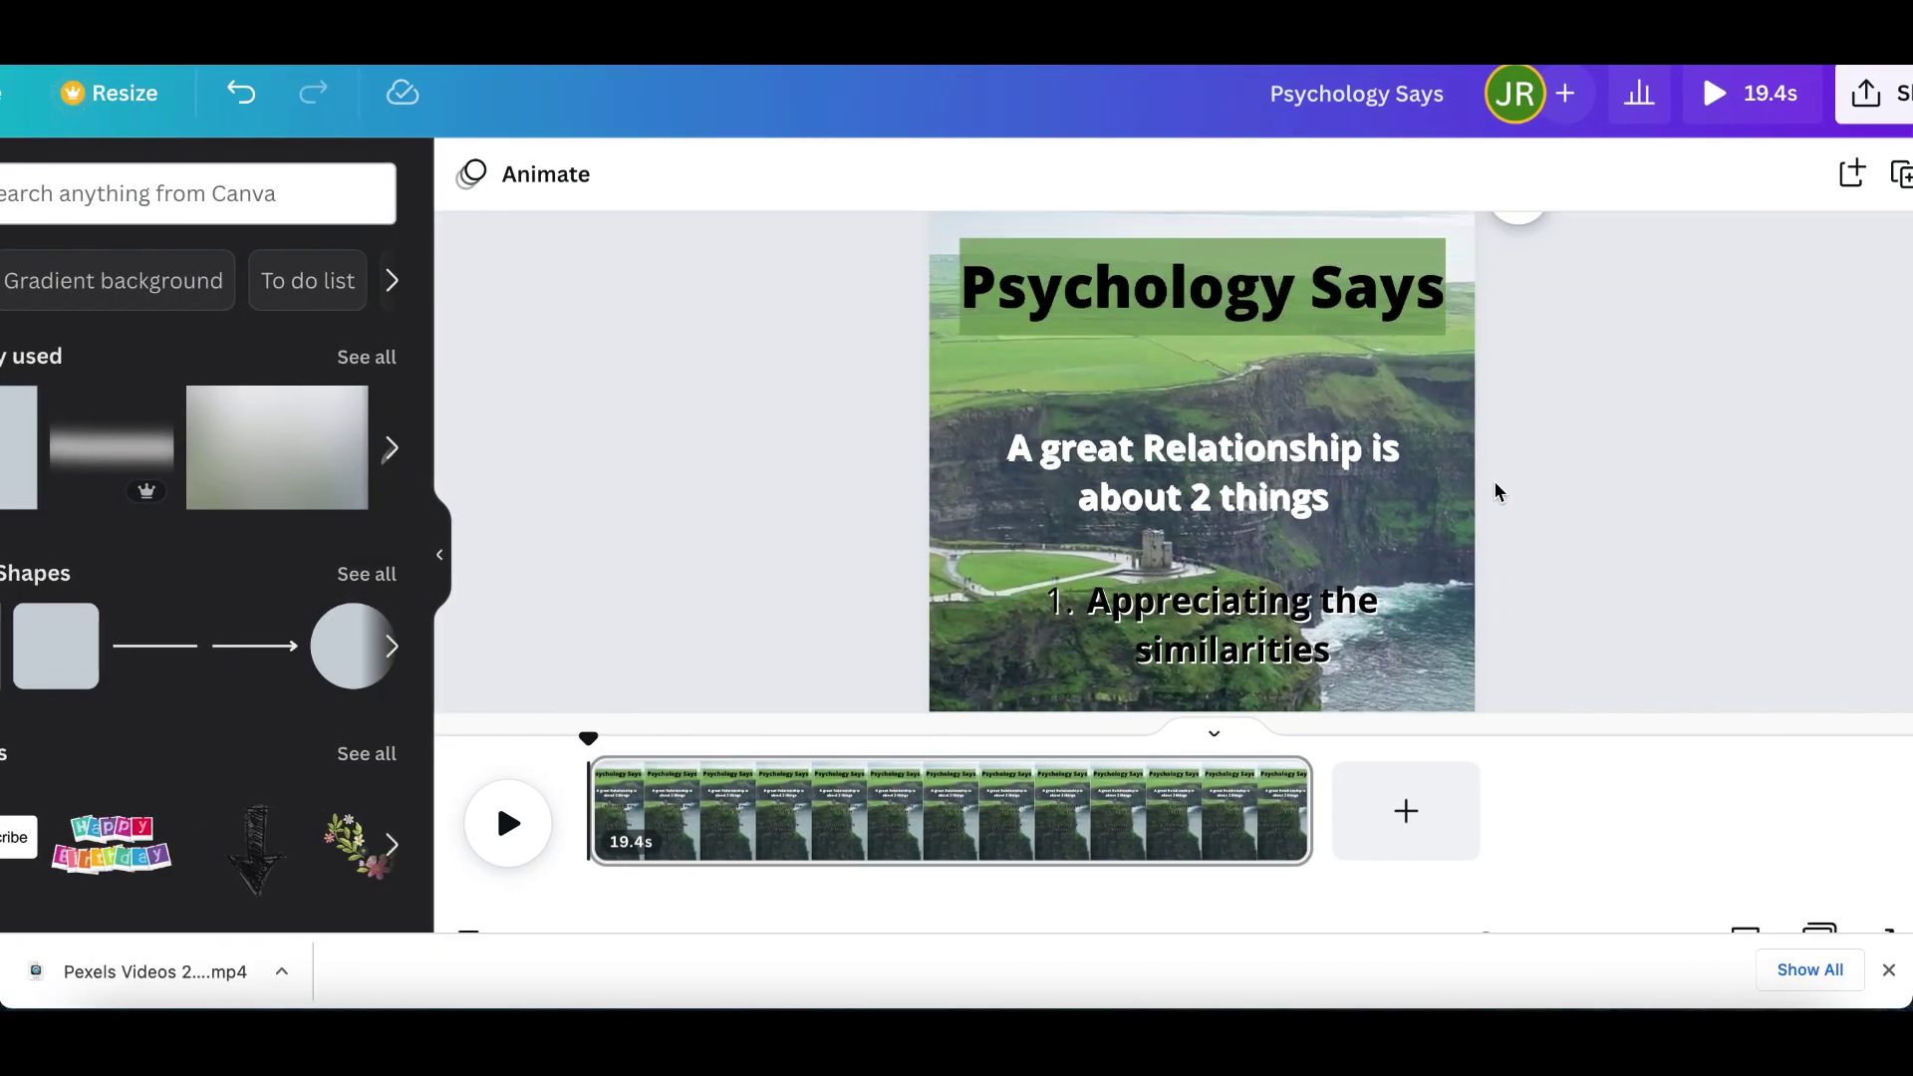
pyautogui.scroll(-2, 1221, 354)
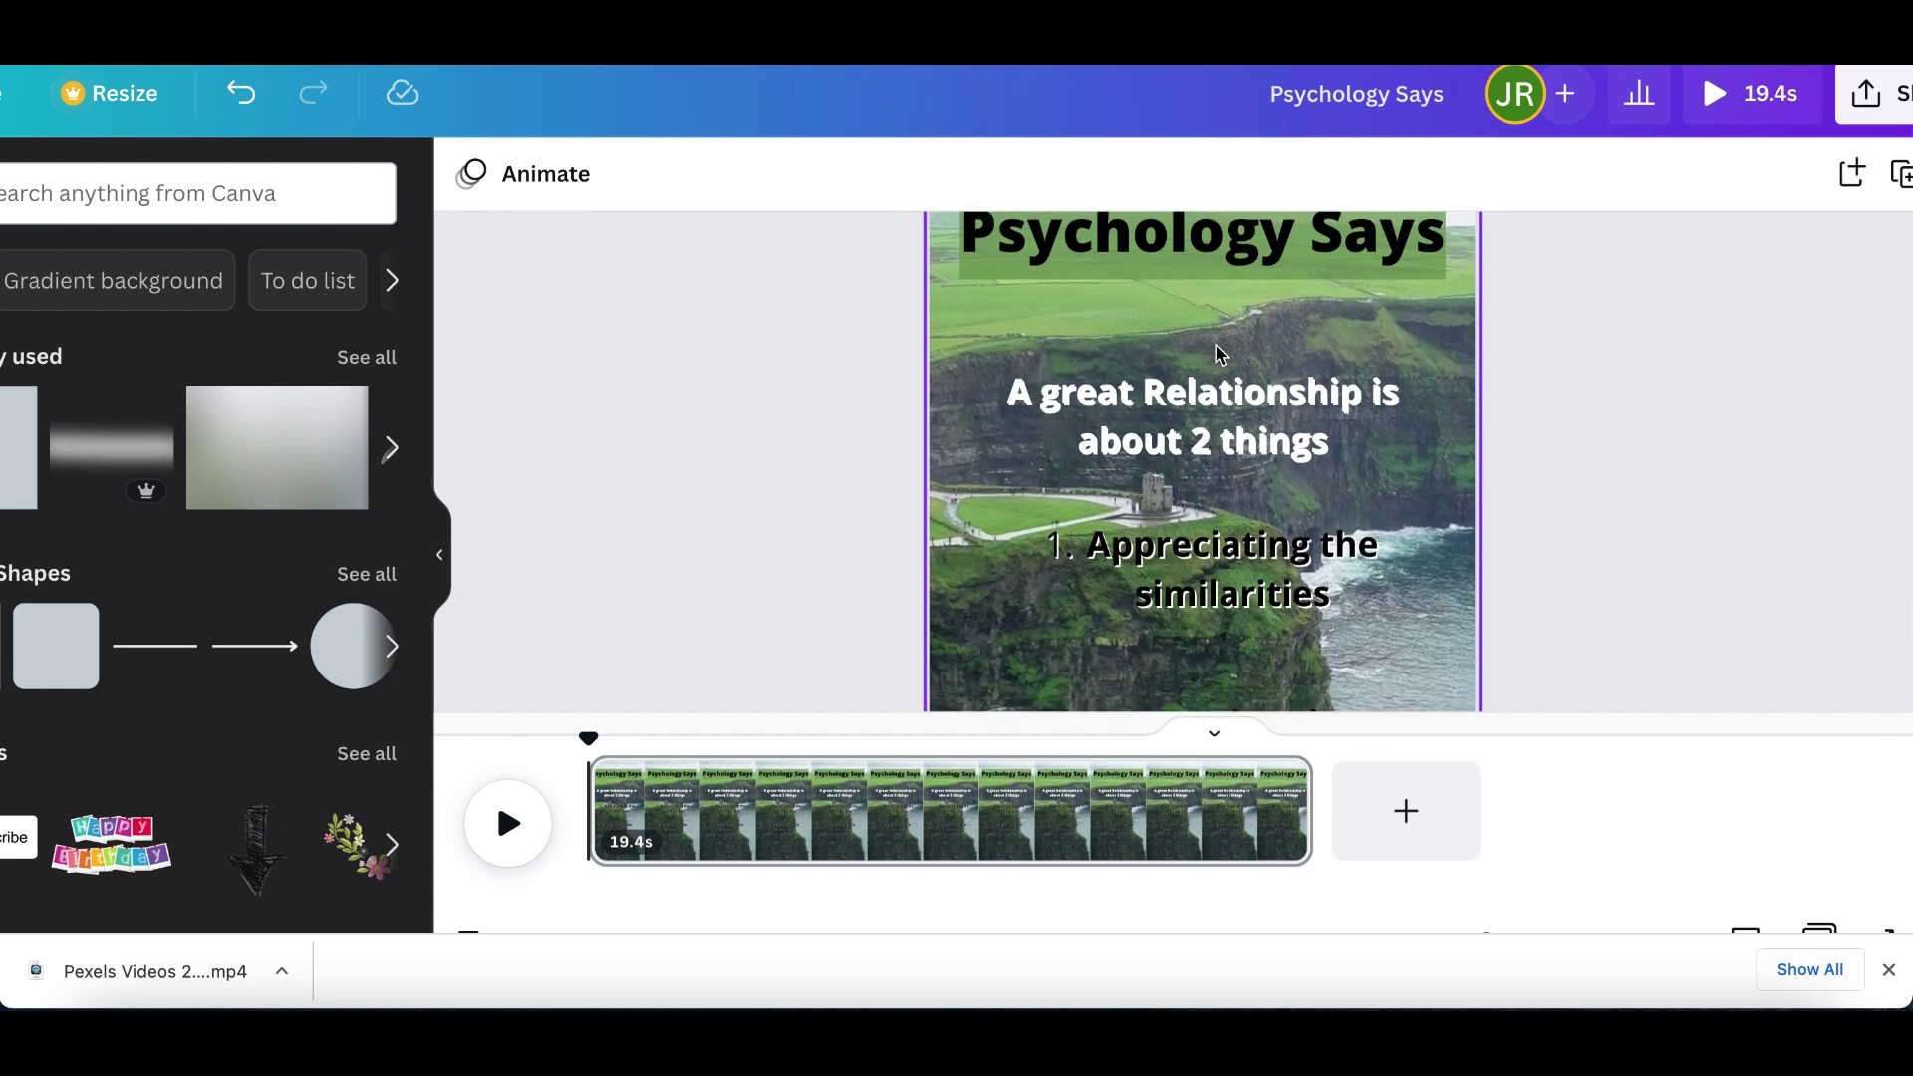
pyautogui.scroll(-3, 1163, 378)
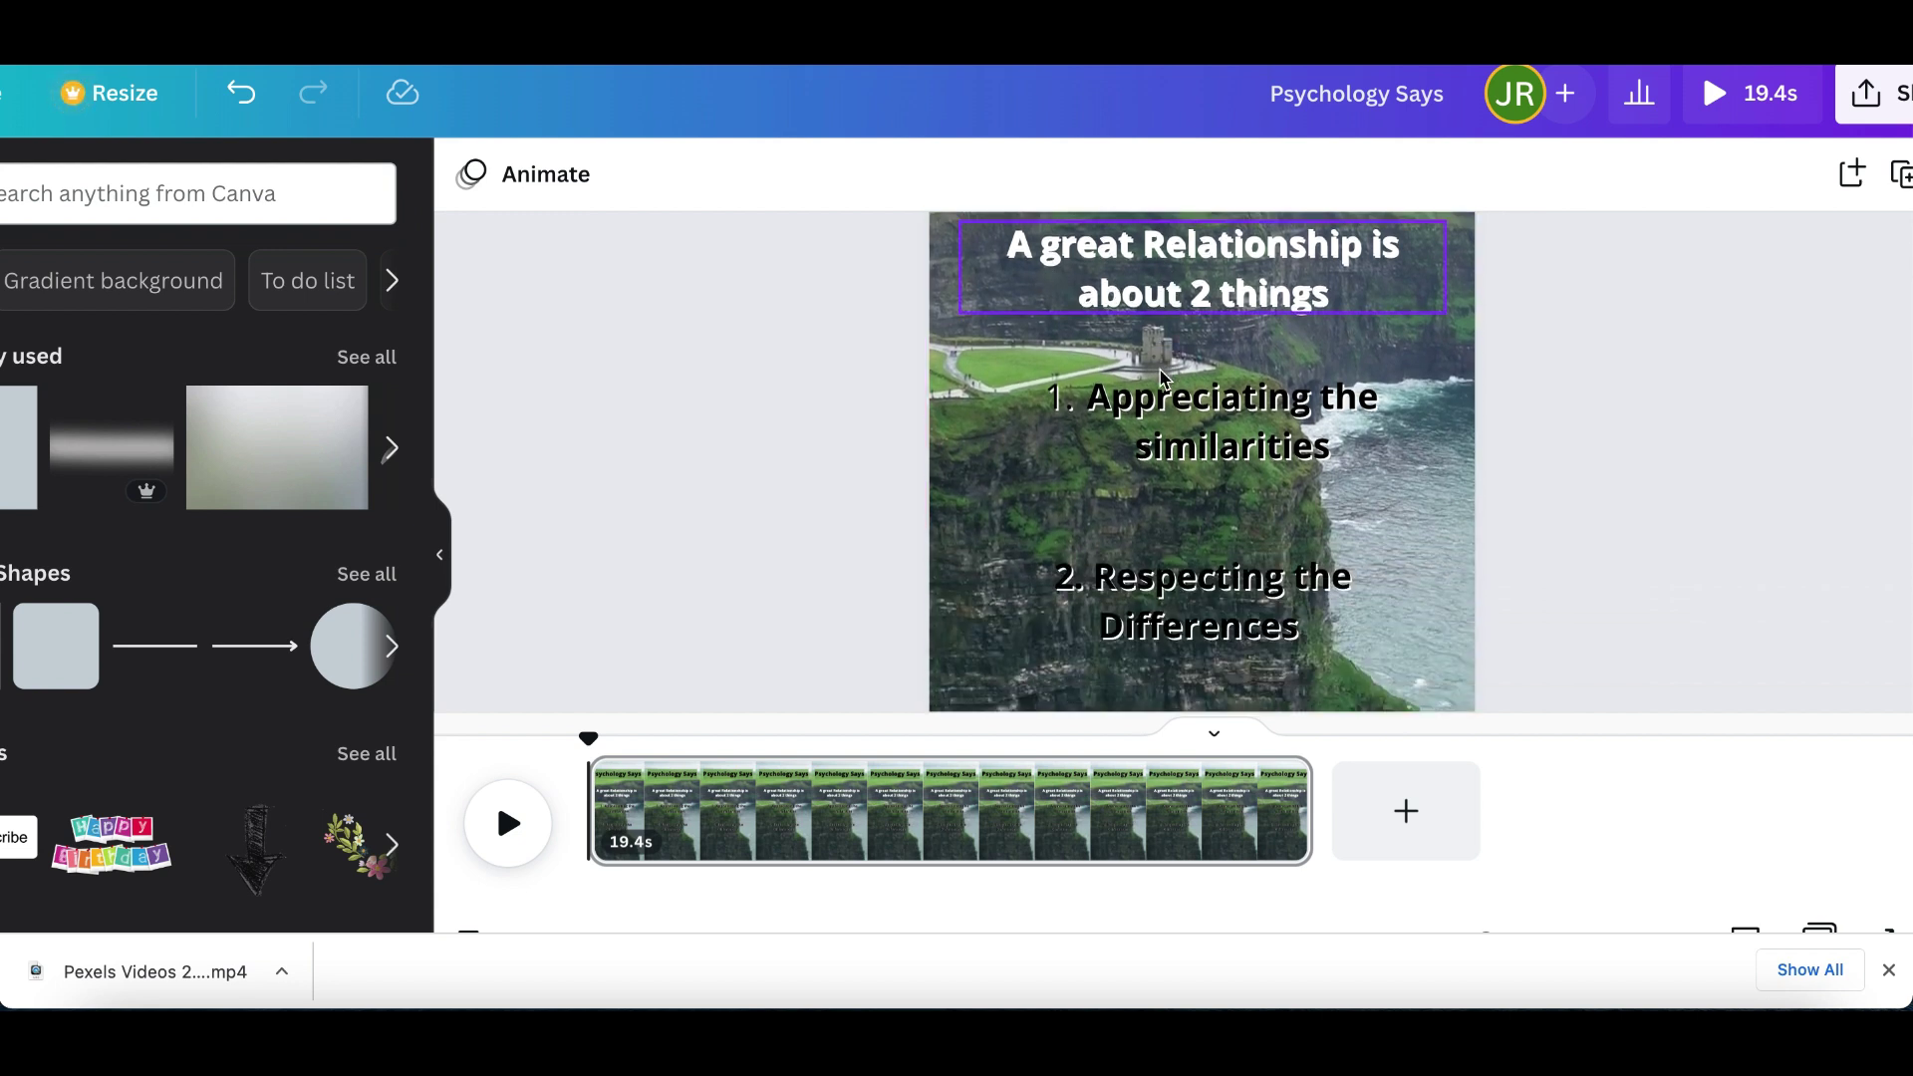
pyautogui.scroll(-2, 1171, 463)
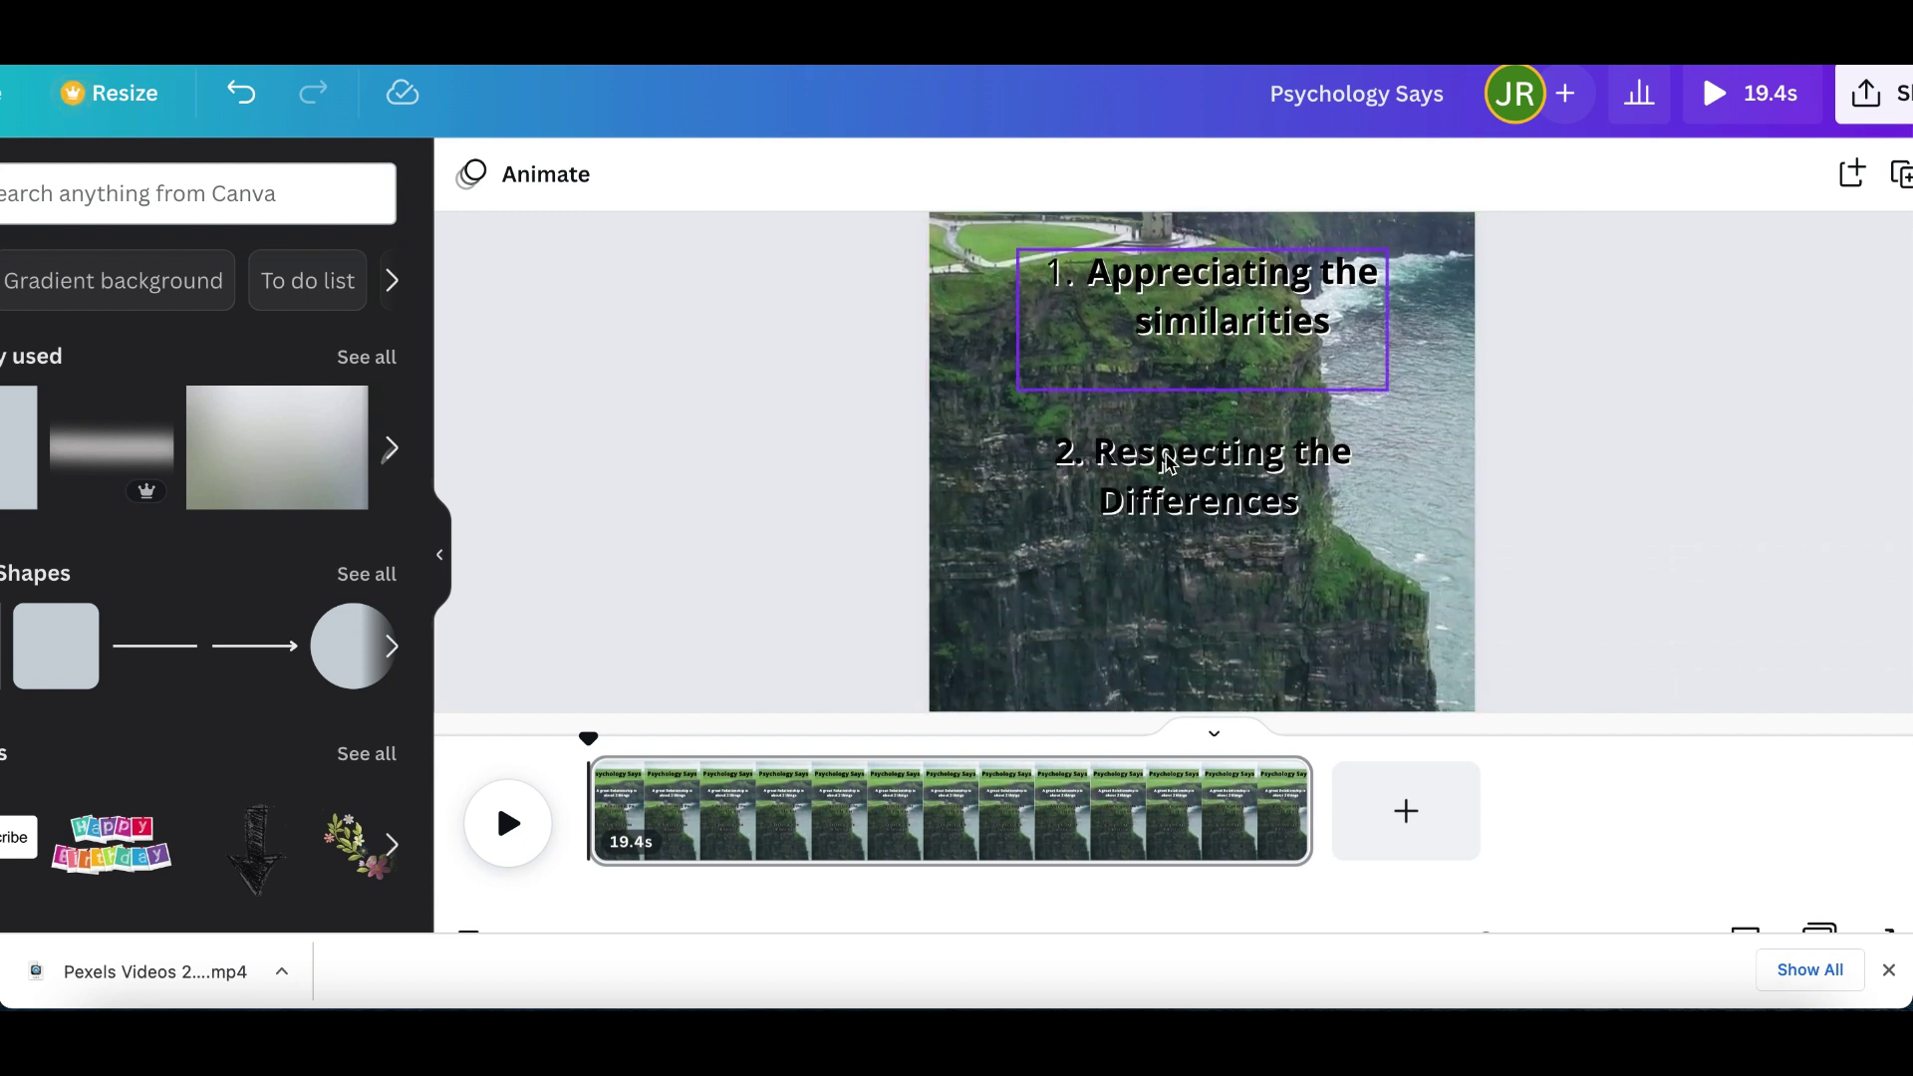
# Preview the cliff video with its texts and shorten the page on the timeline to 6.8 seconds
pyautogui.click(505, 845)
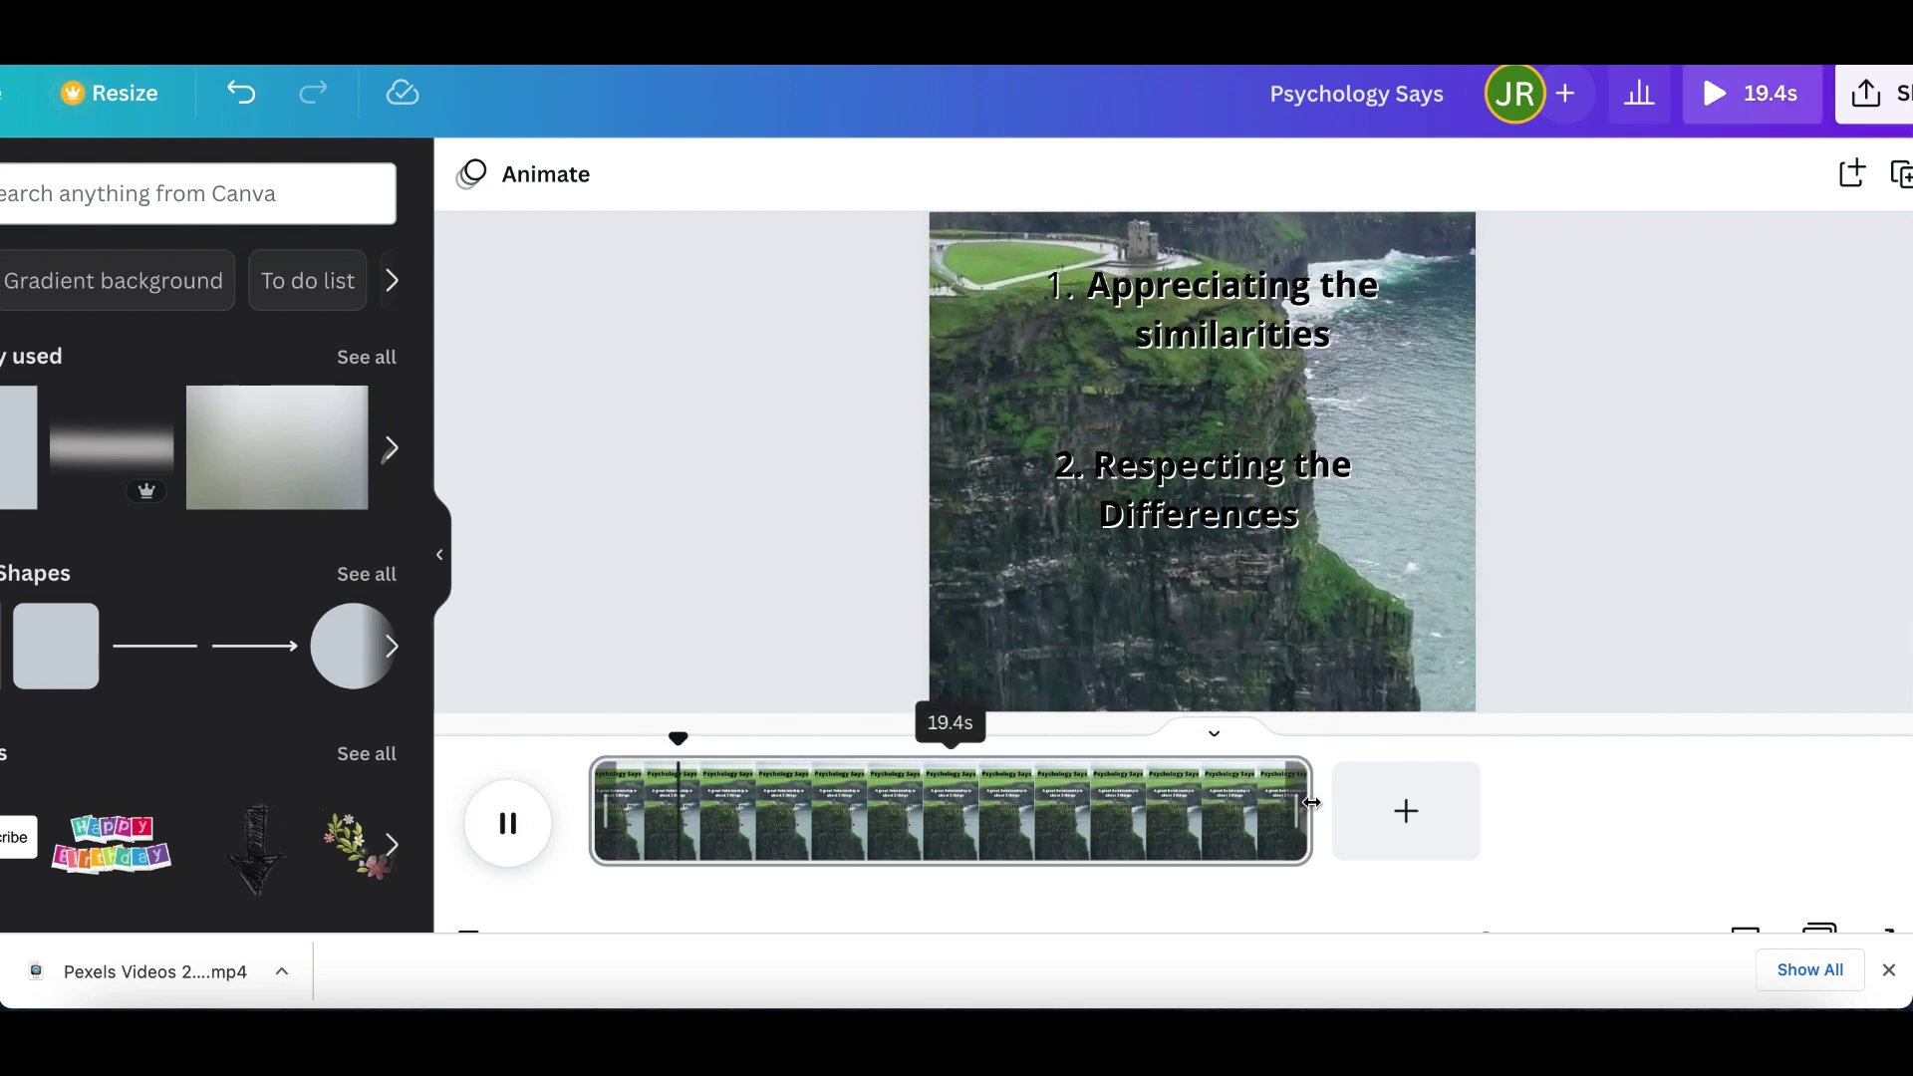
pyautogui.moveTo(1274, 806); pyautogui.dragTo(841, 818)
pyautogui.scroll(3, 1200, 538)
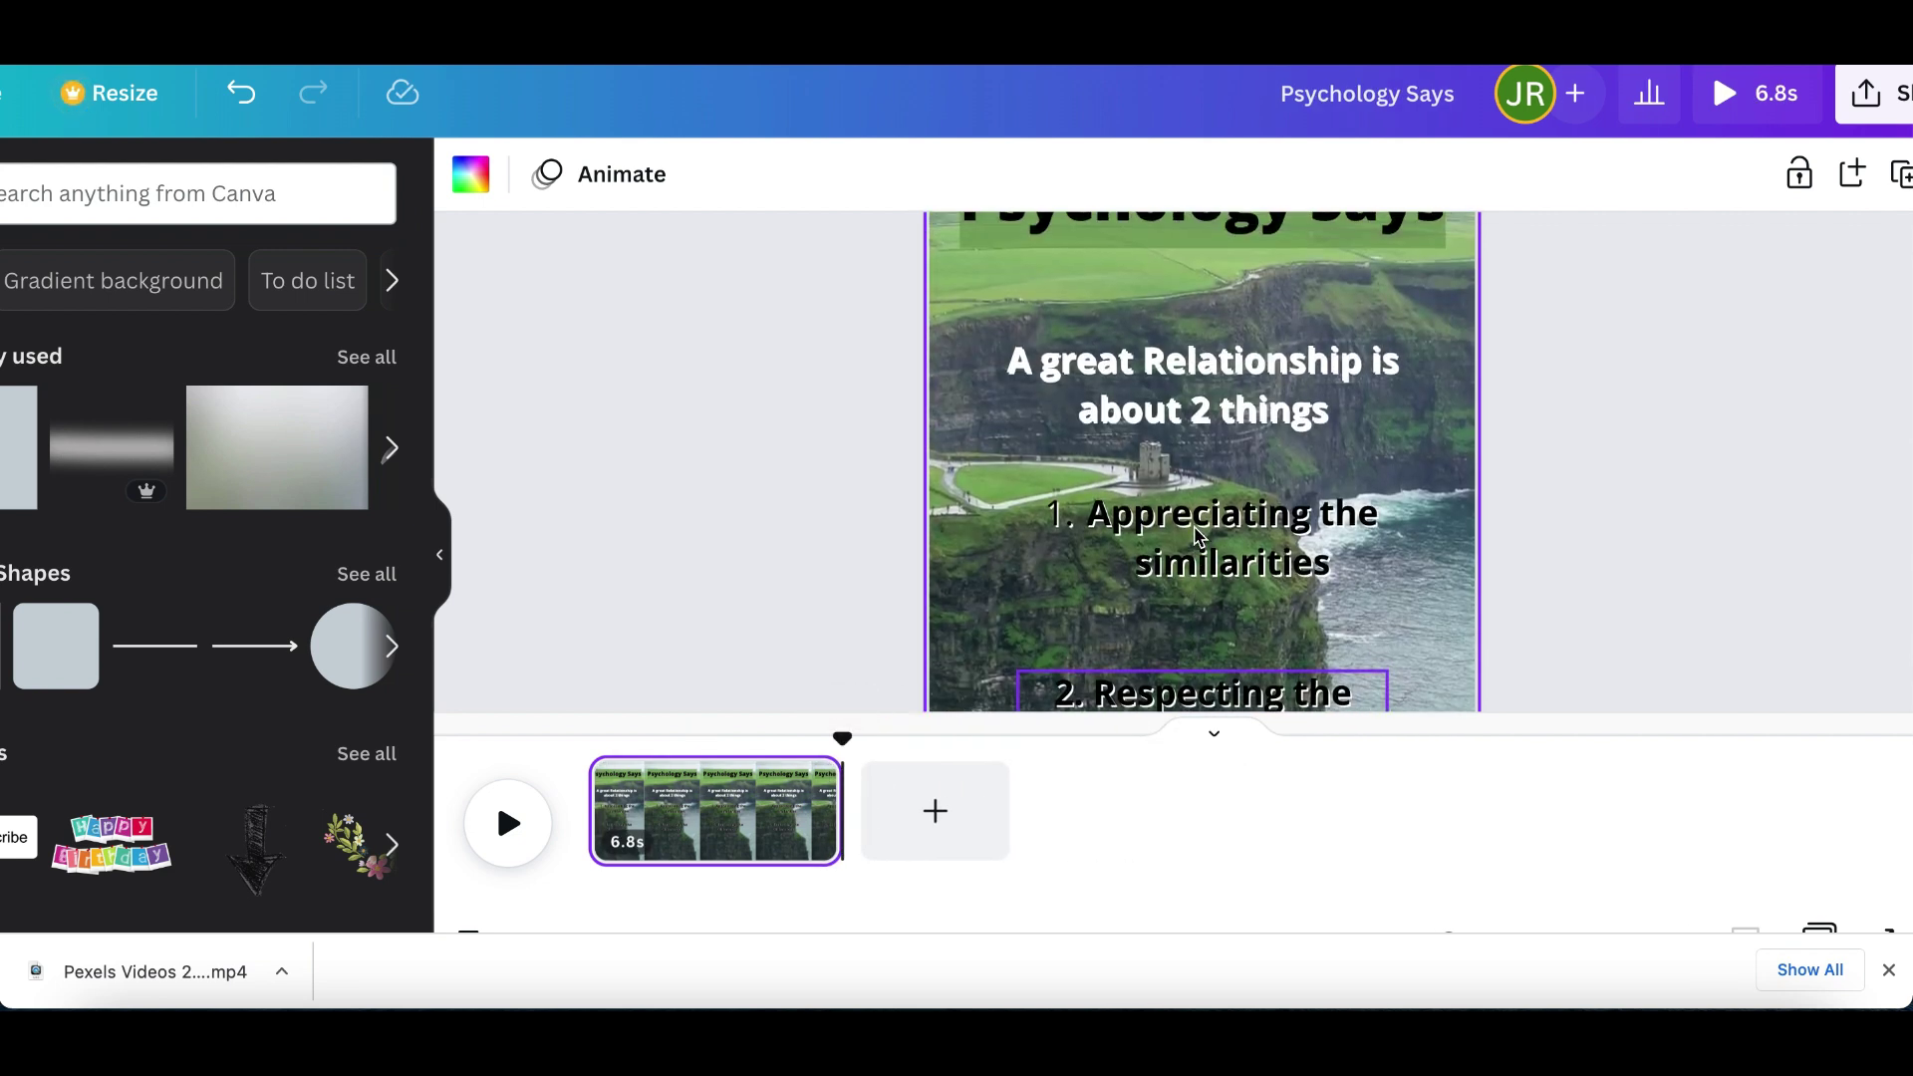
pyautogui.scroll(-2, 1200, 538)
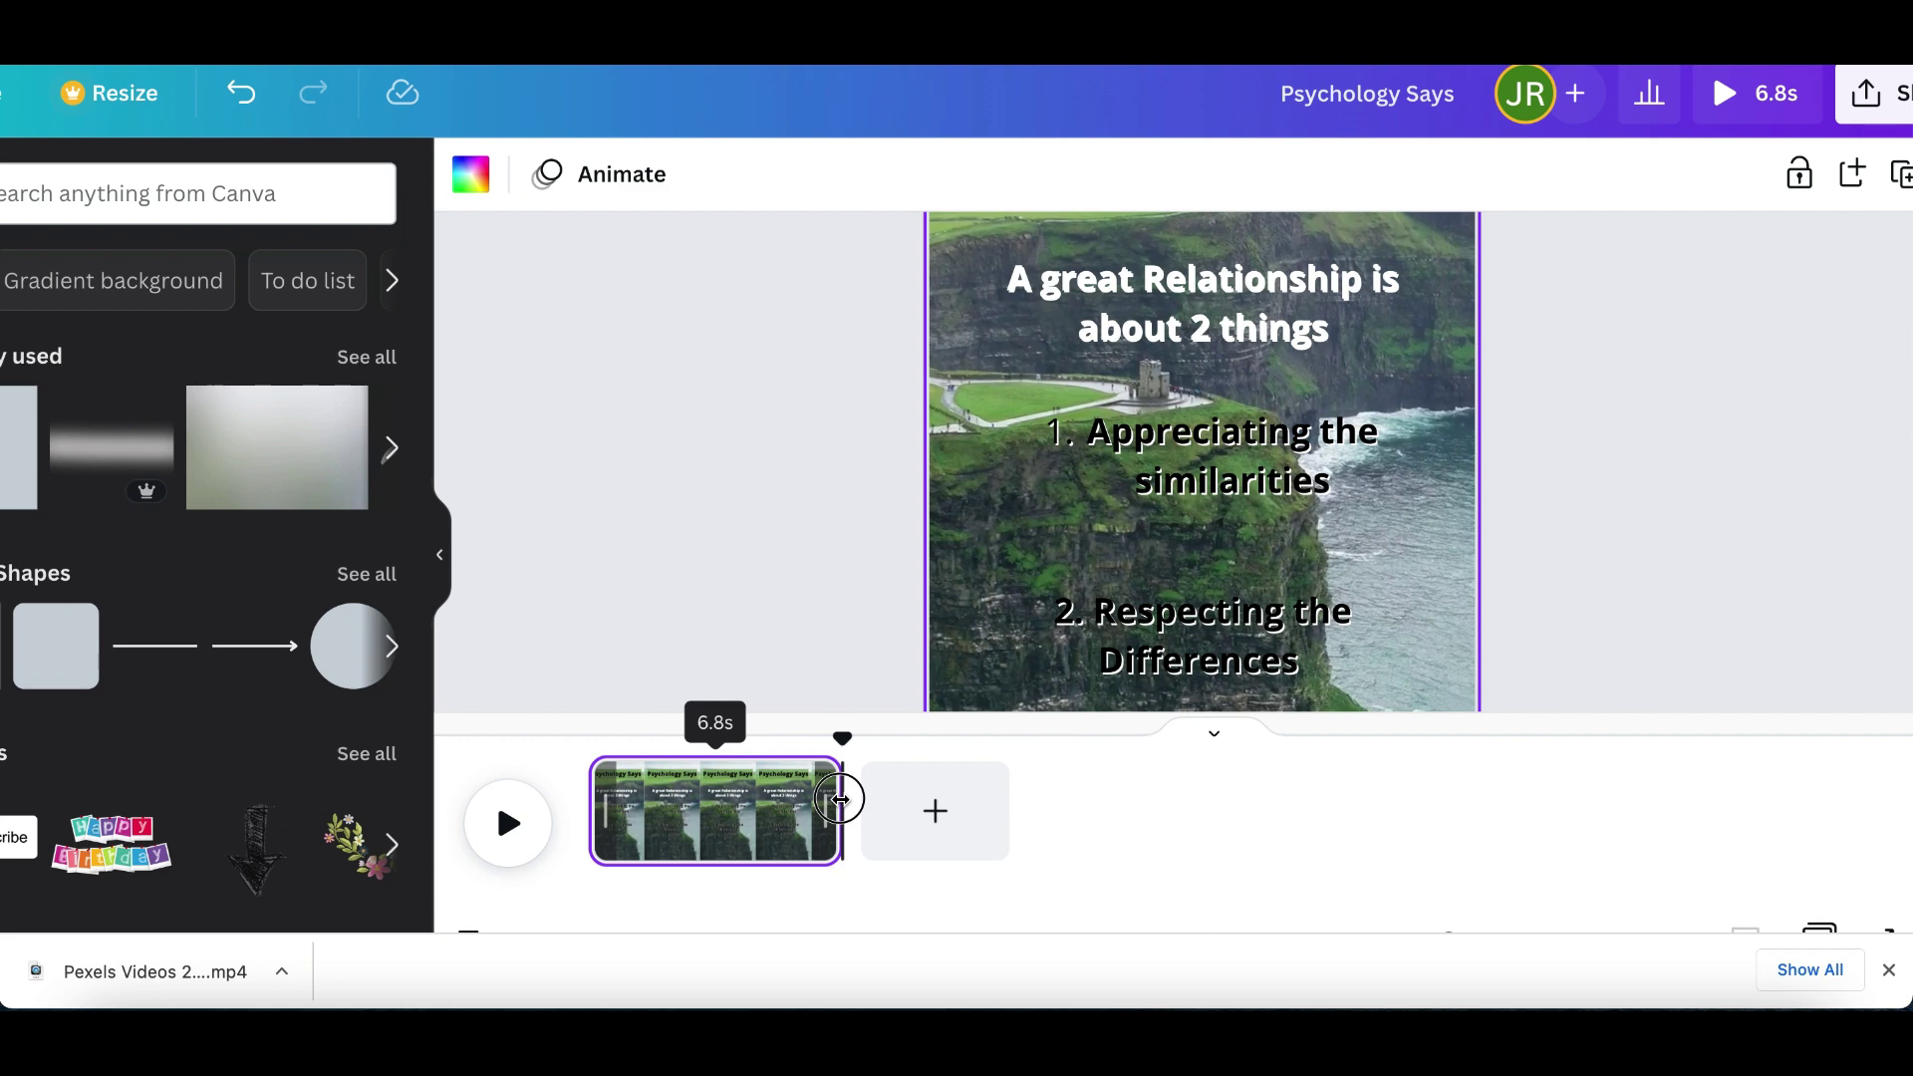
pyautogui.moveTo(840, 799)
pyautogui.mouseDown()
pyautogui.moveTo(760, 794)
pyautogui.moveTo(845, 800)
pyautogui.mouseUp()
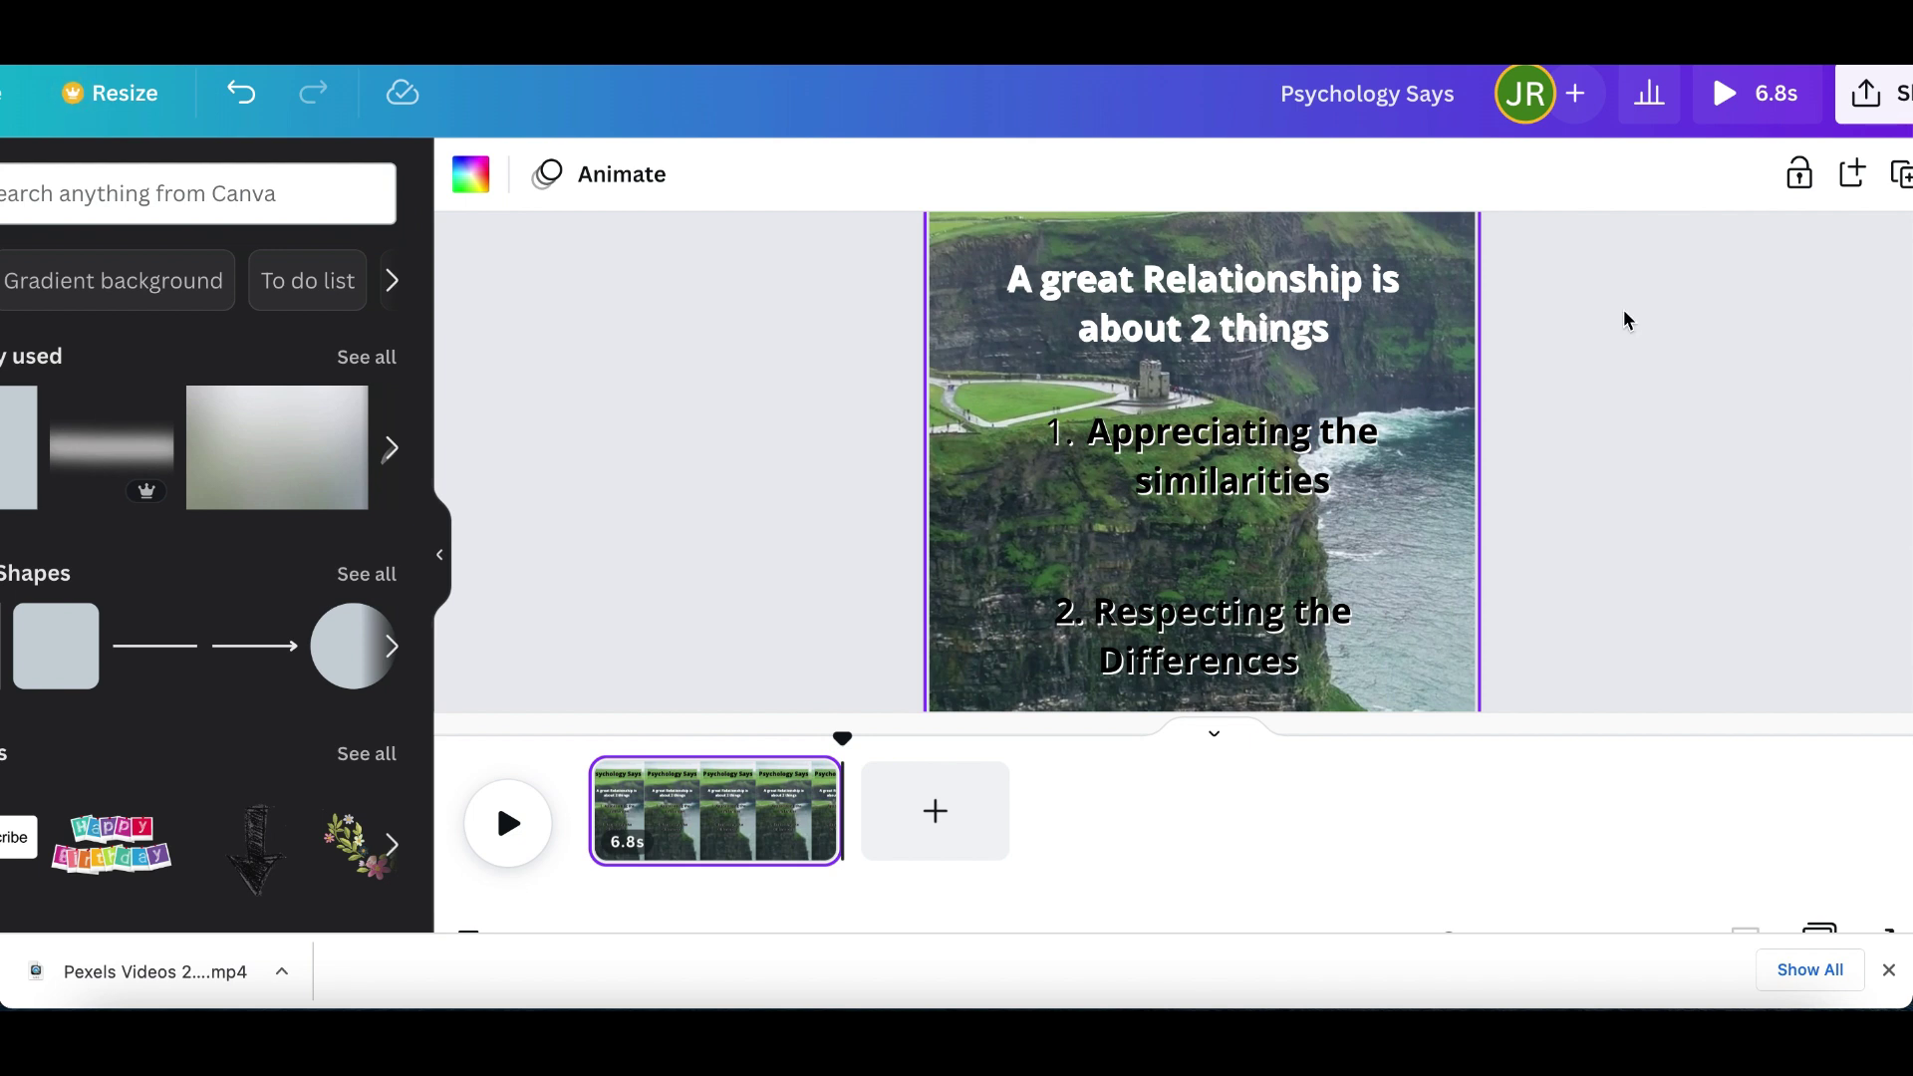
# Open the download settings of the finished design for export as MP4 Video
pyautogui.hscroll(2, 1644, 149)
pyautogui.click(1790, 107)
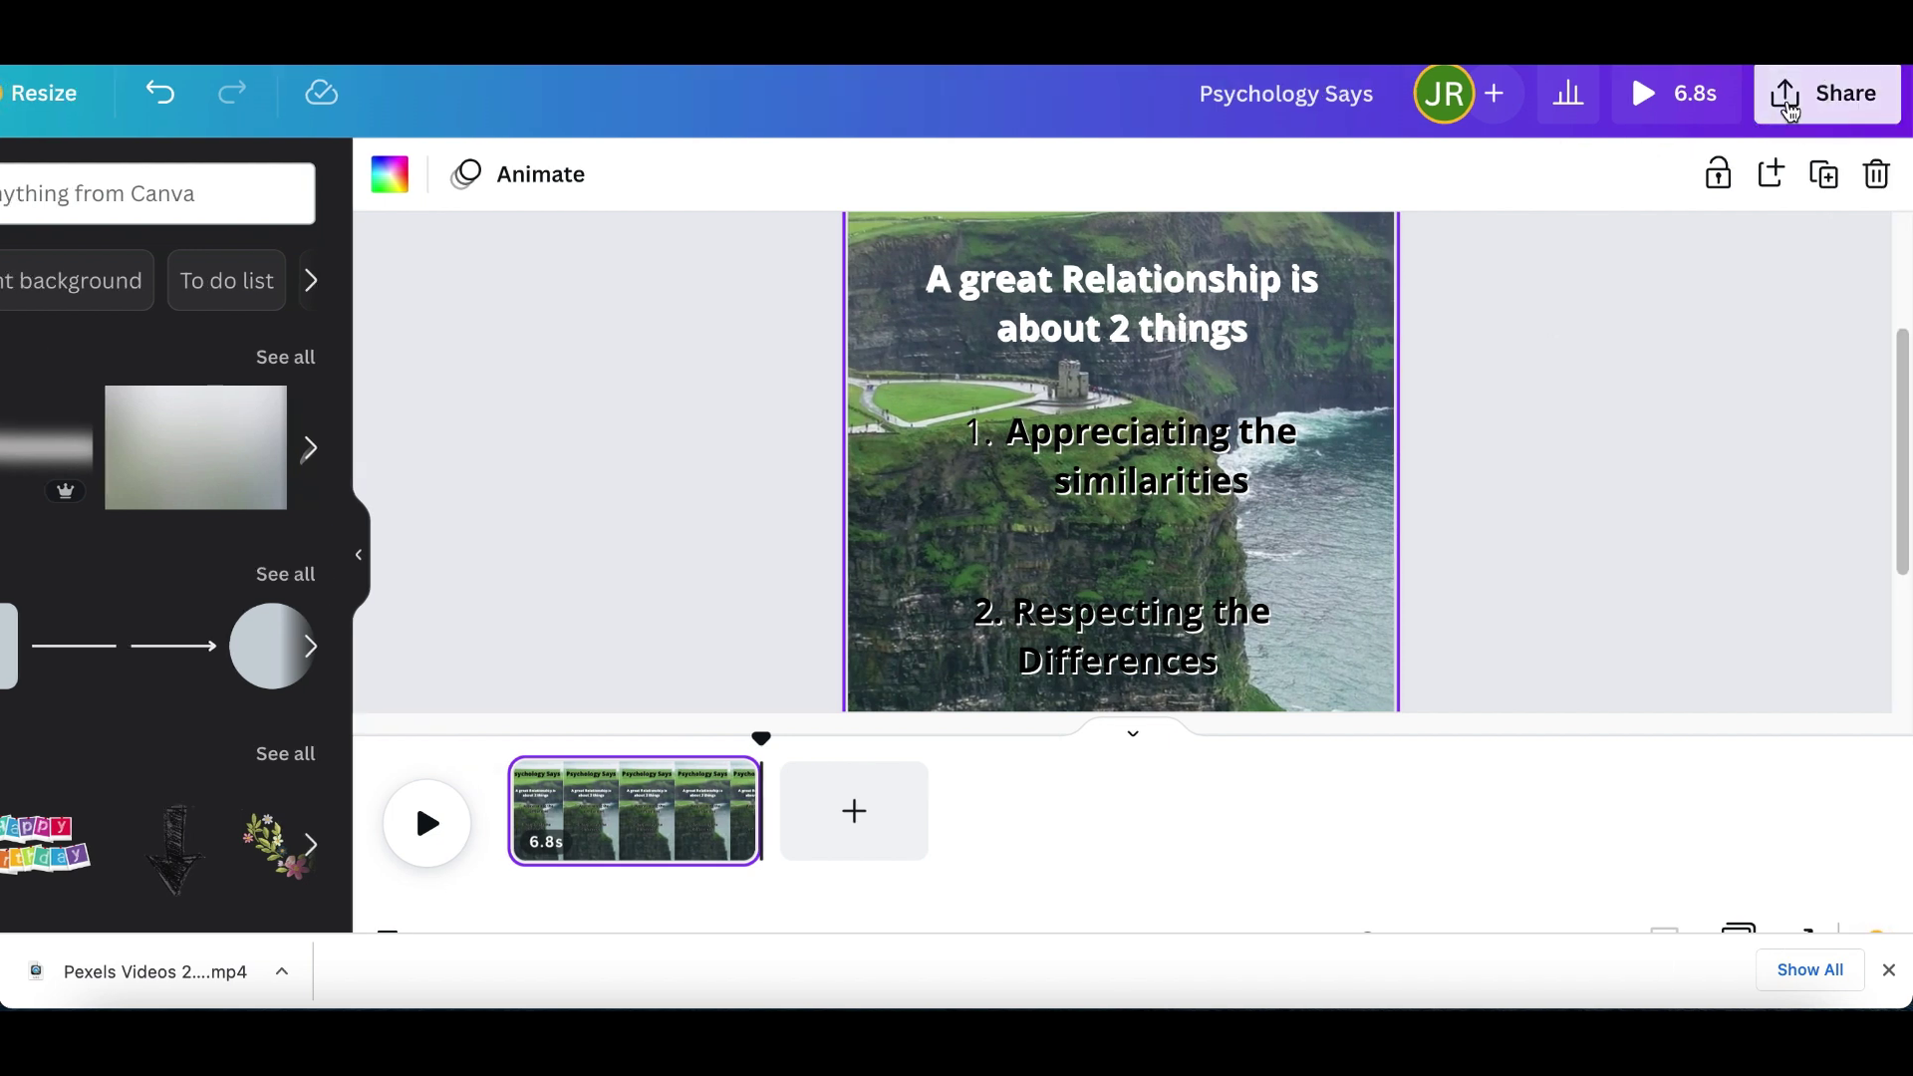
pyautogui.click(1687, 648)
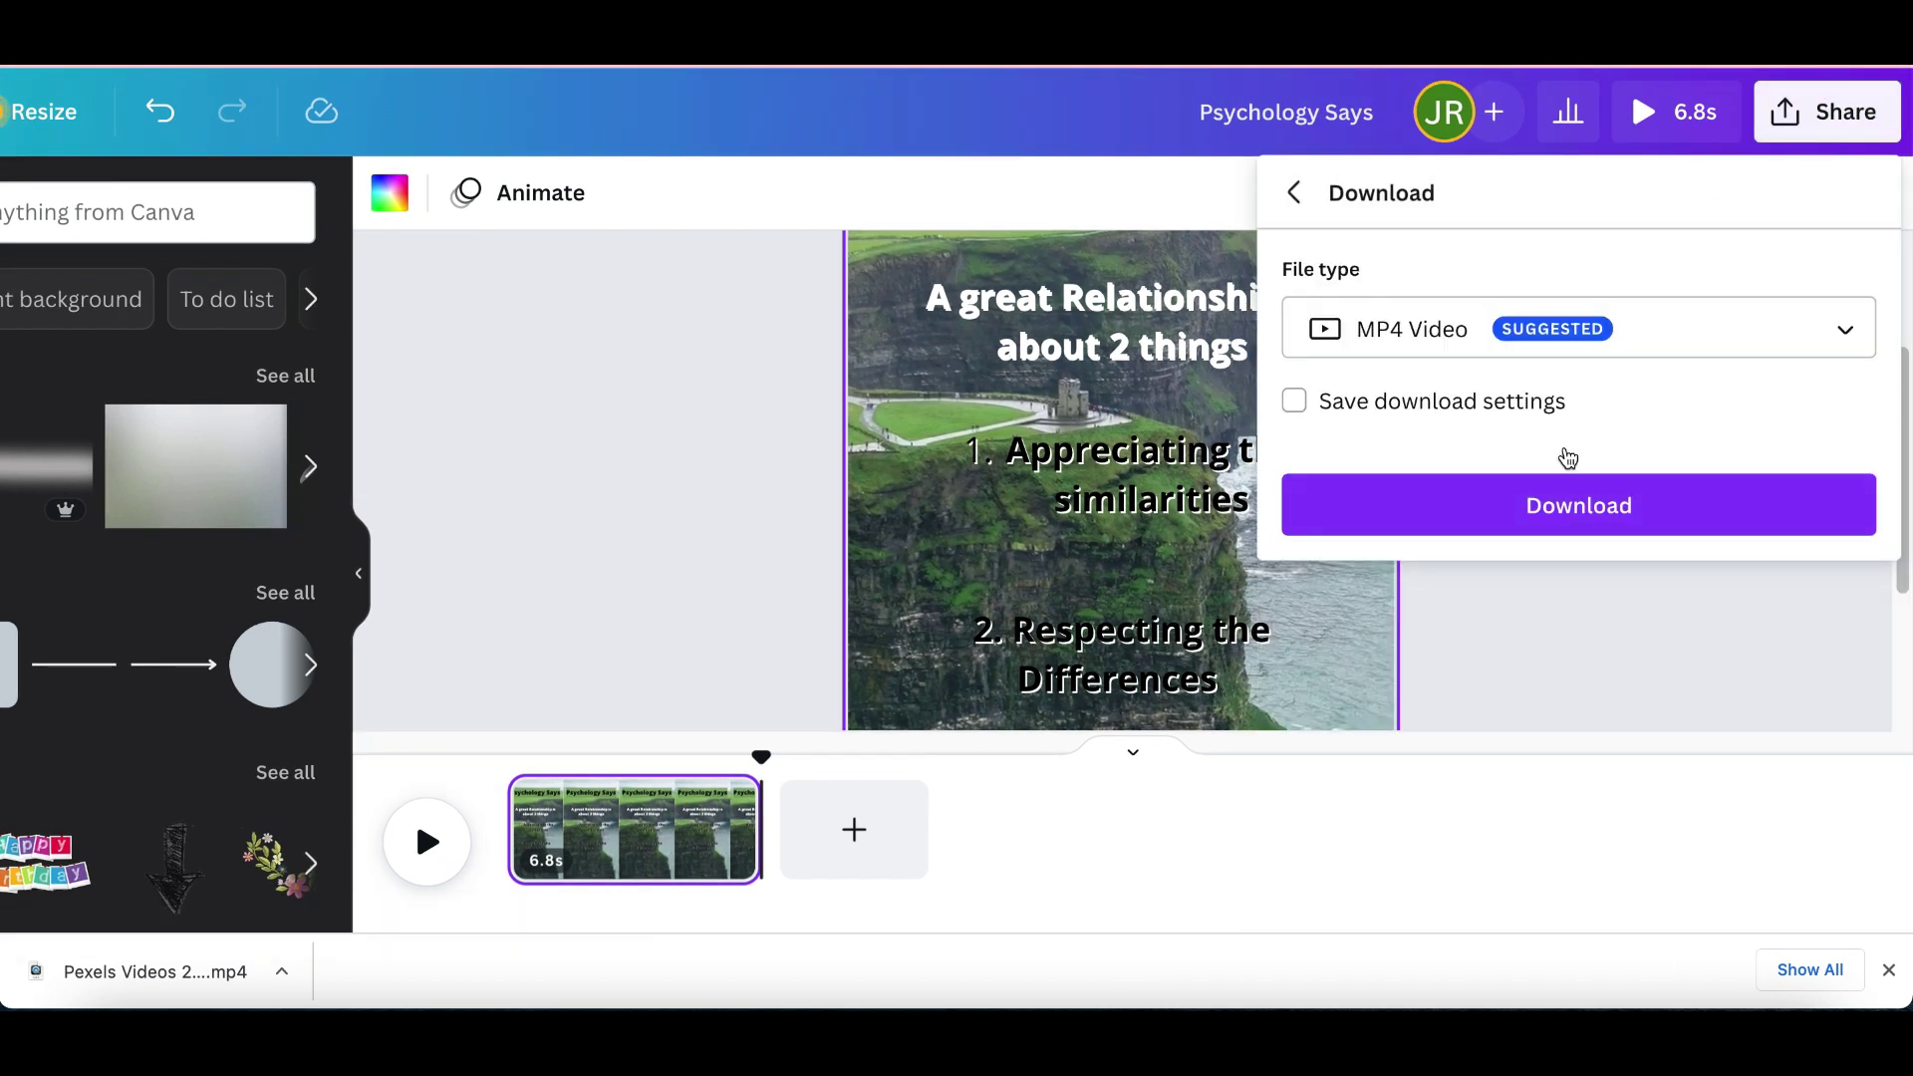
pyautogui.scroll(3, 1593, 290)
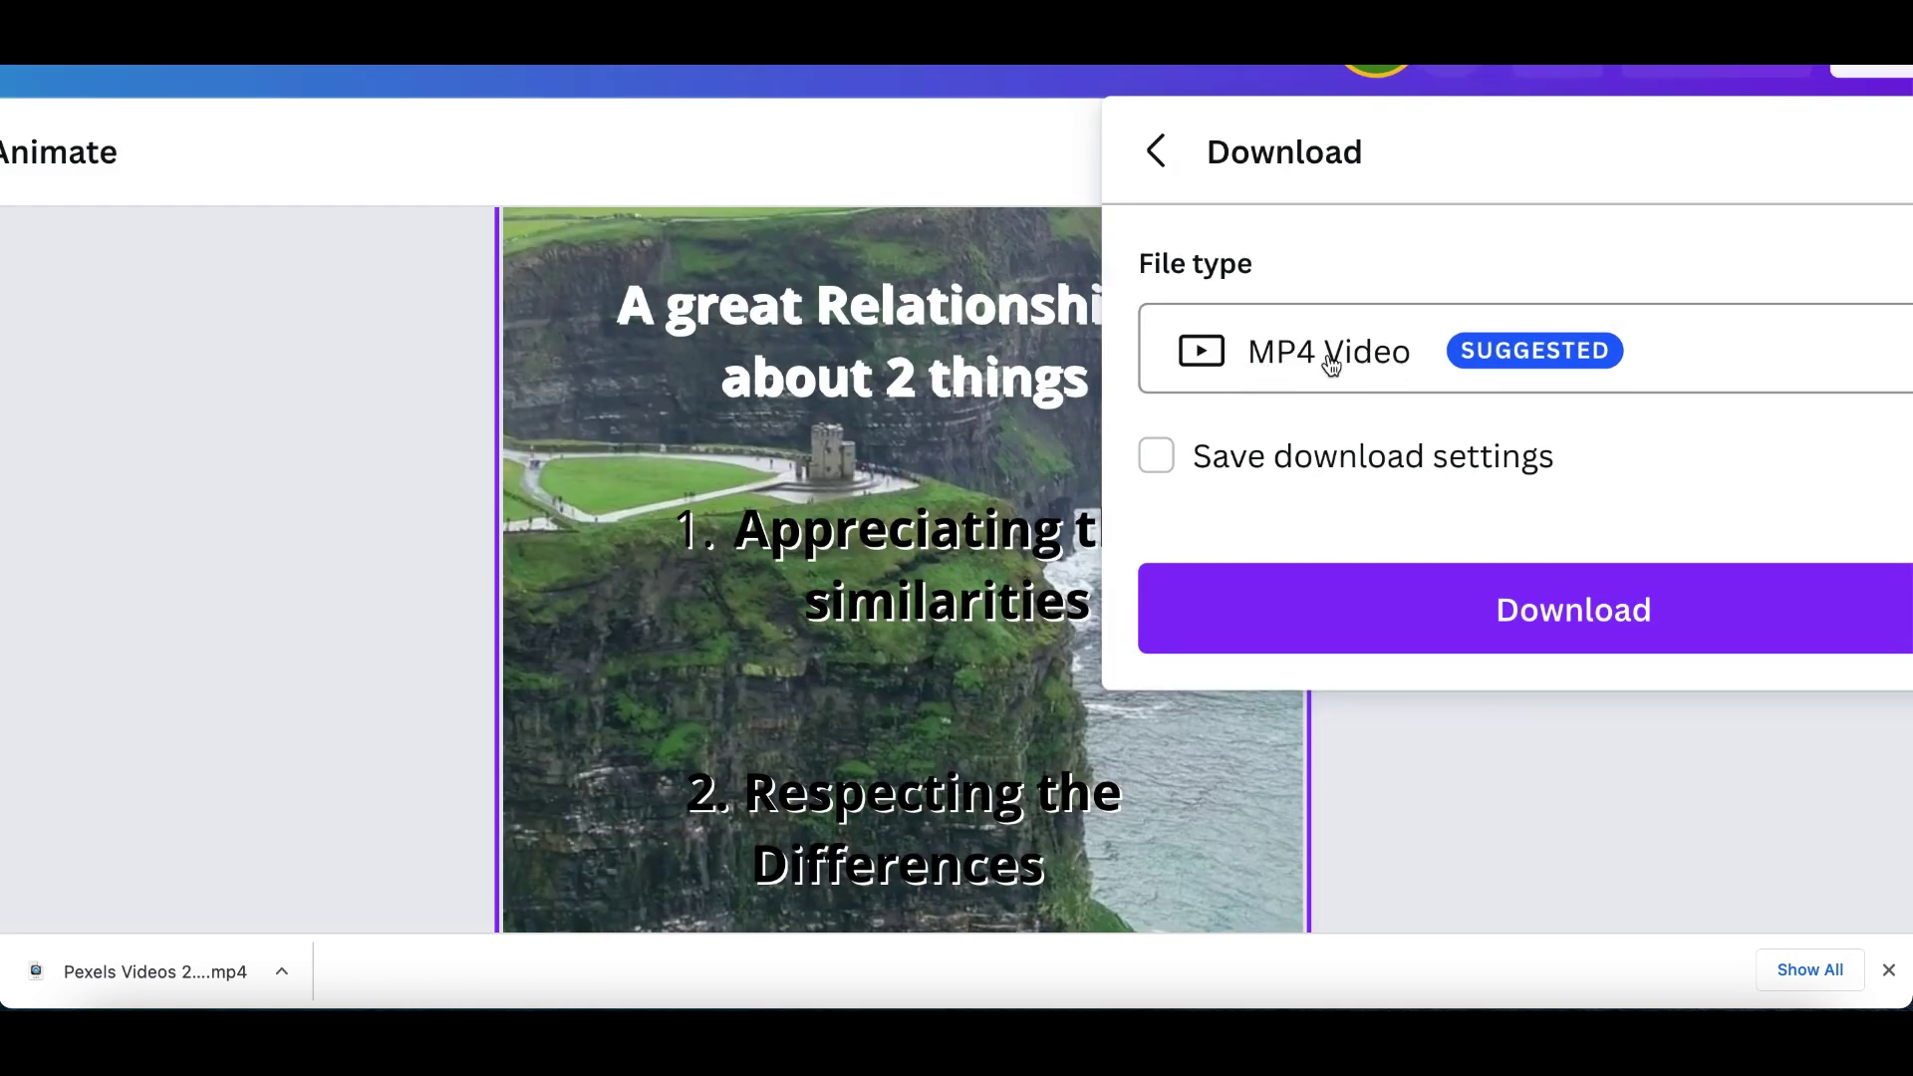